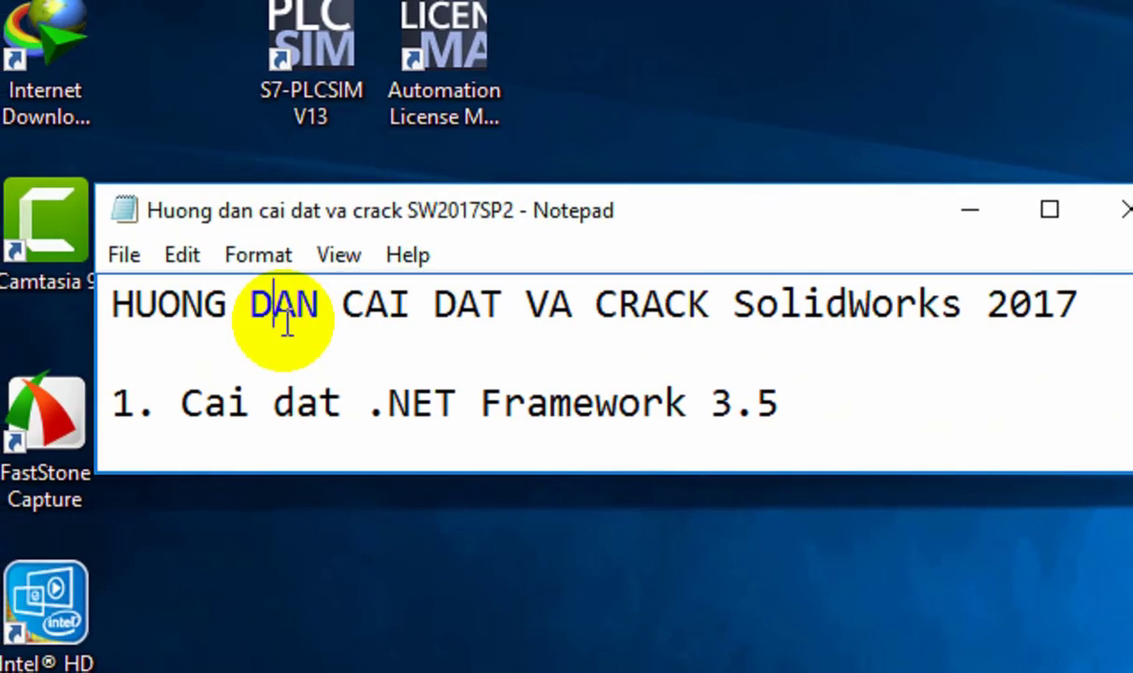
Select the guide's title line and the .NET Framework 3.5 installation step in Notepad
key(shift+End)
key(Down)
key(shift+End)
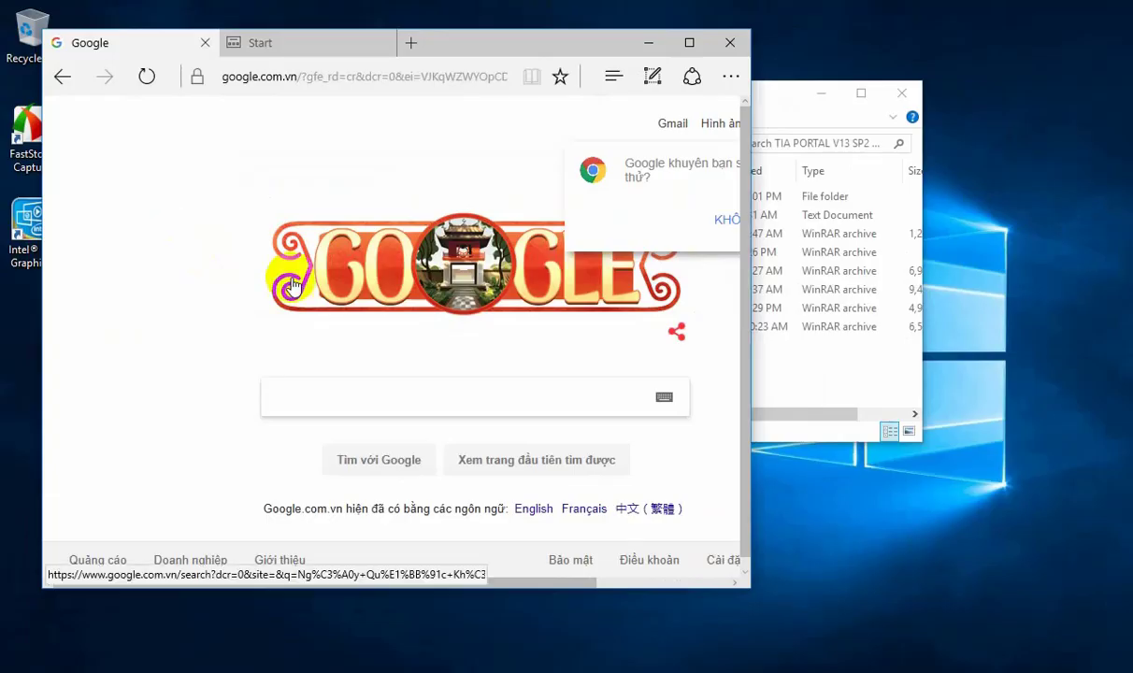
Search Google for 'download .net framework 3.5' and open Microsoft's .NET Framework 3.5 result
click(377, 402)
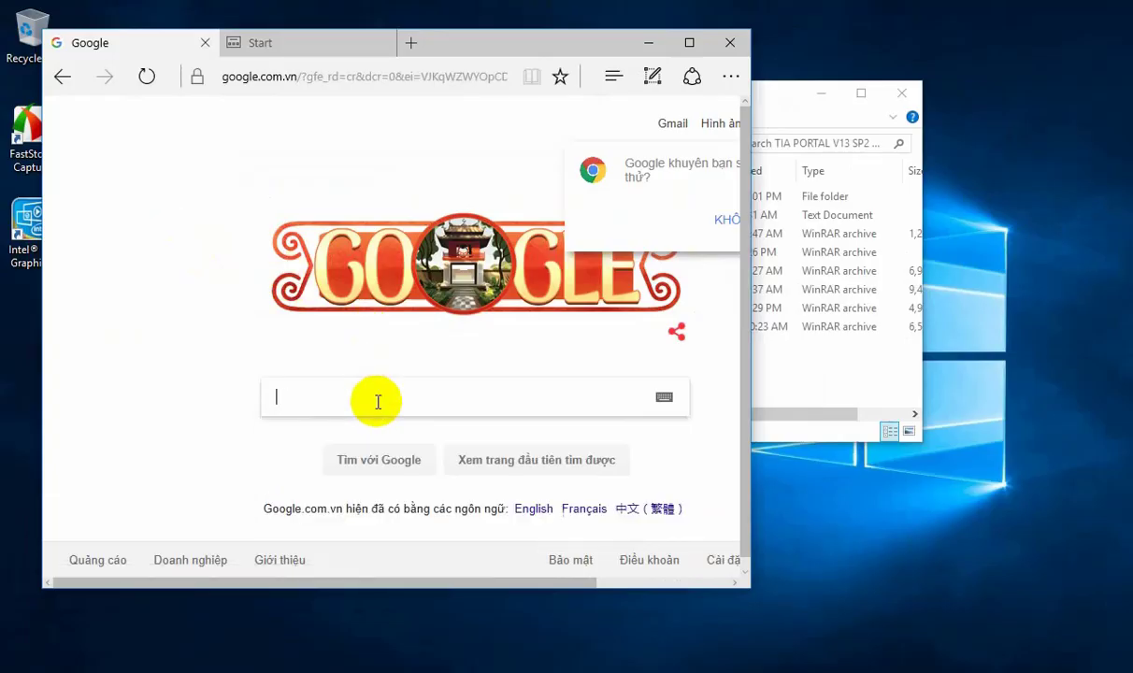
text(doa)
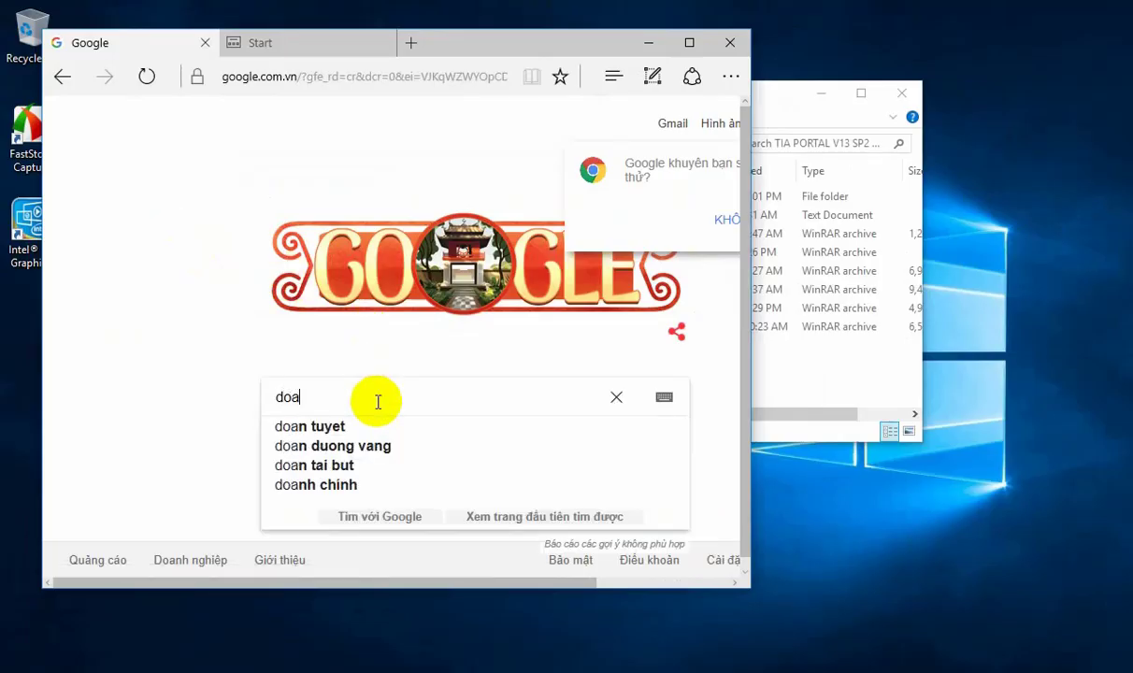
key(BackSpace)
text(wnload)
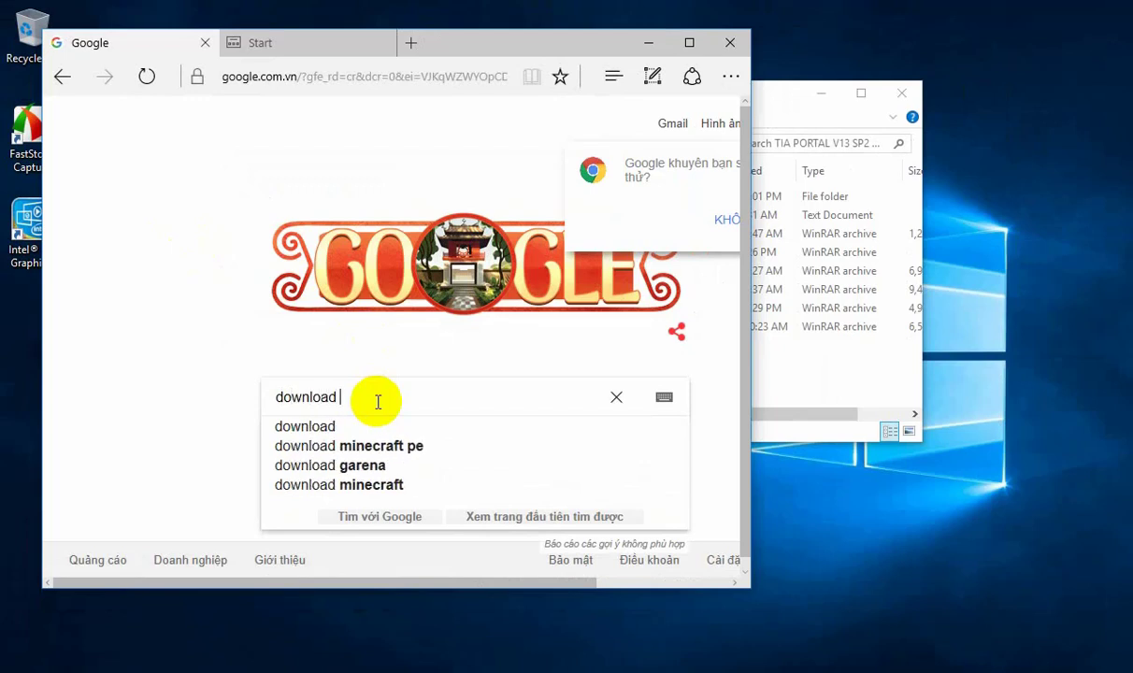
text(.net)
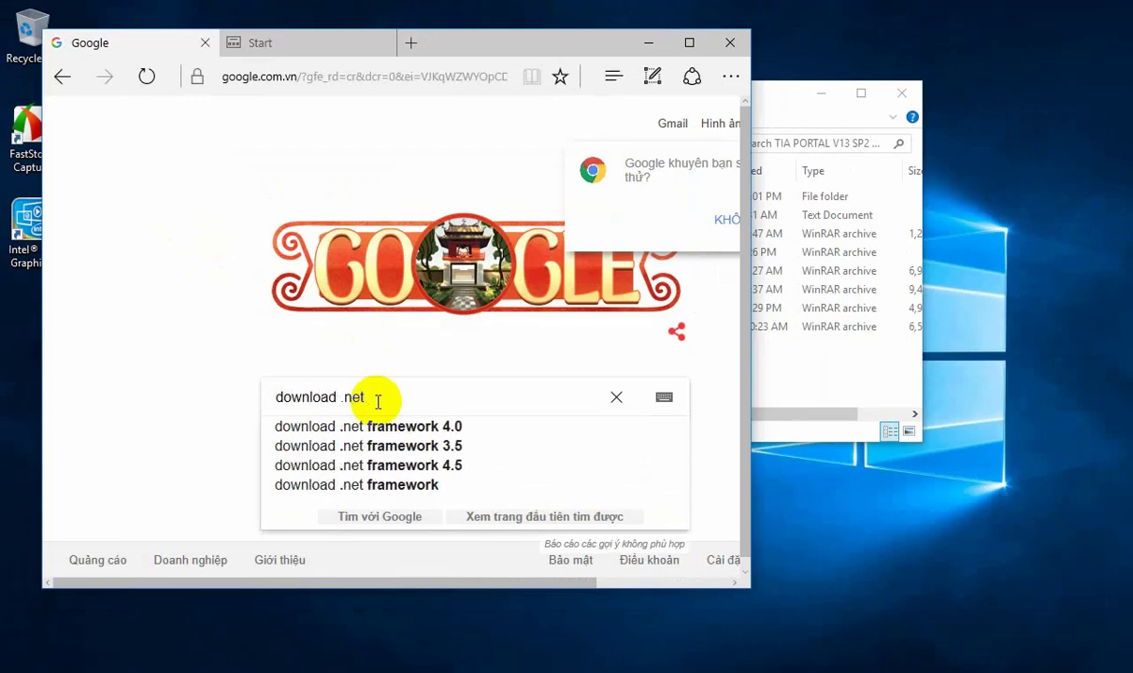
key(Down)
key(Down)
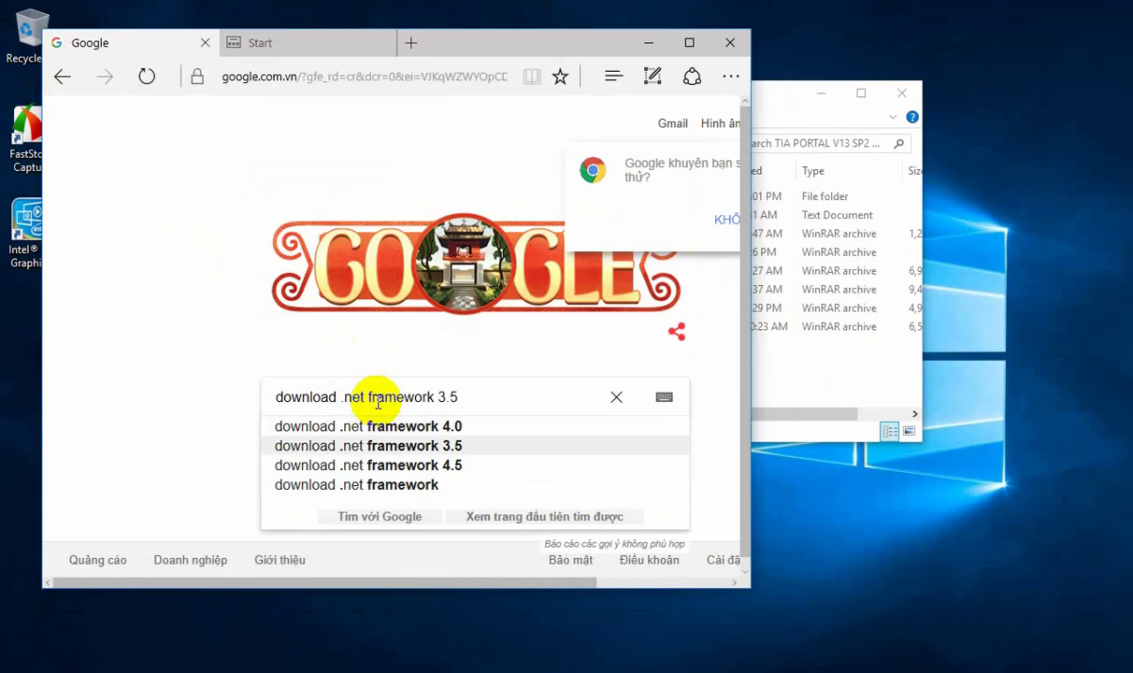
key(Return)
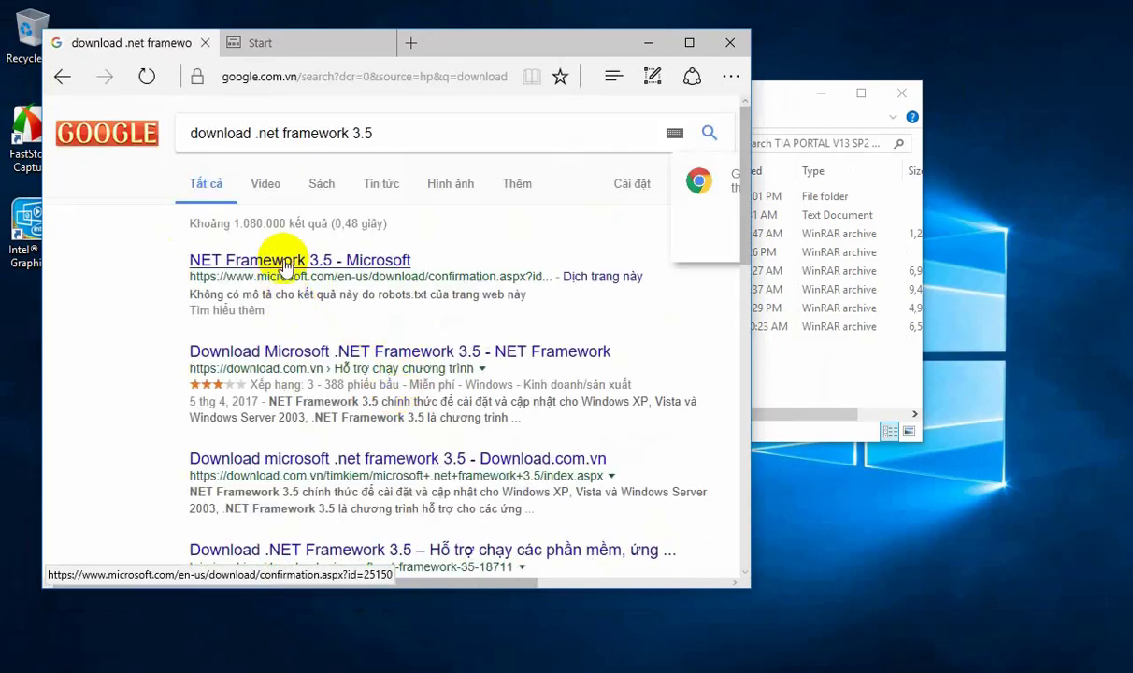
click(290, 268)
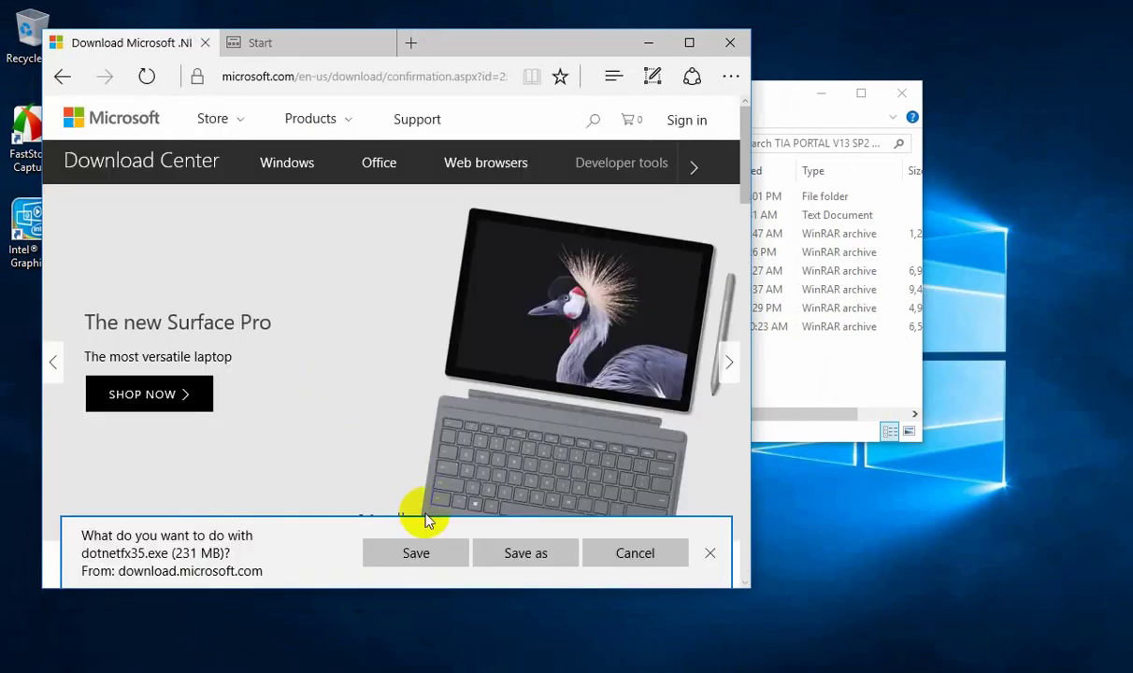
Save dotnetfx35.exe into the Software folder on DATA (H:) and start the download
click(529, 561)
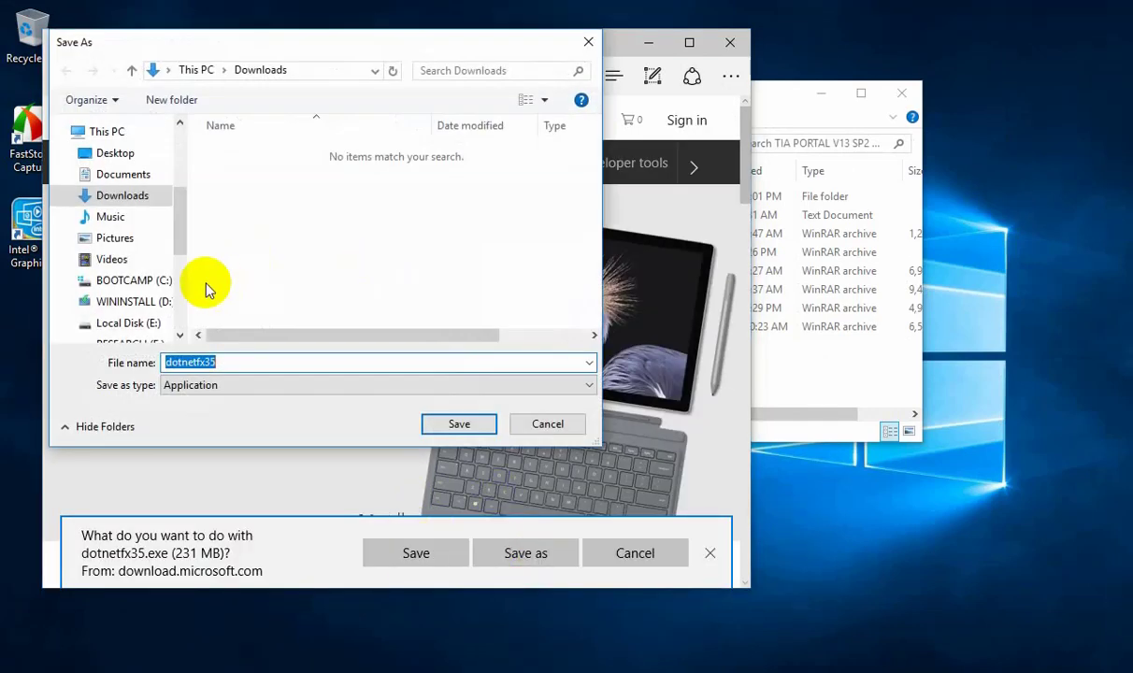
scroll(183, 322, down, 5)
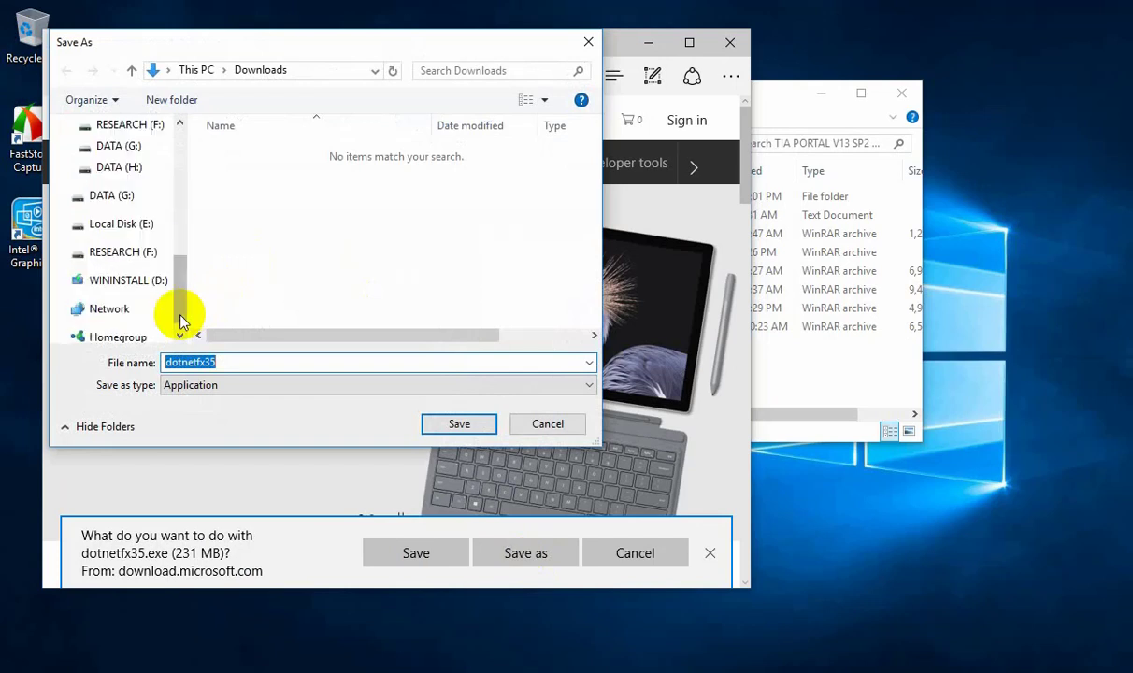
click(124, 194)
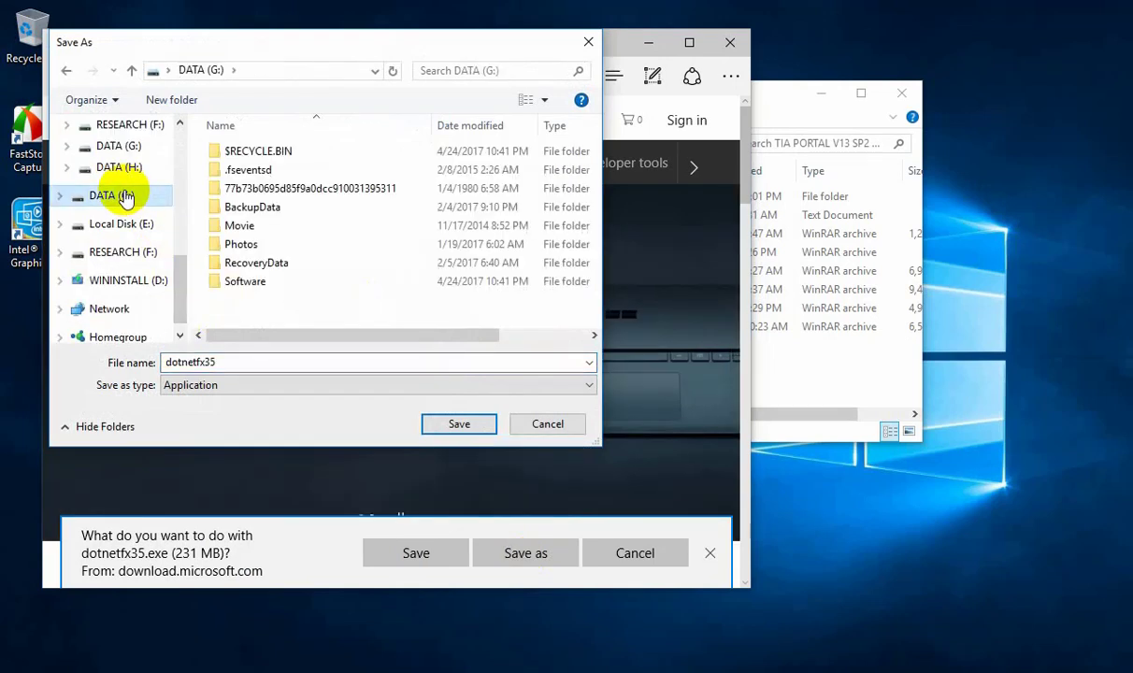
click(117, 168)
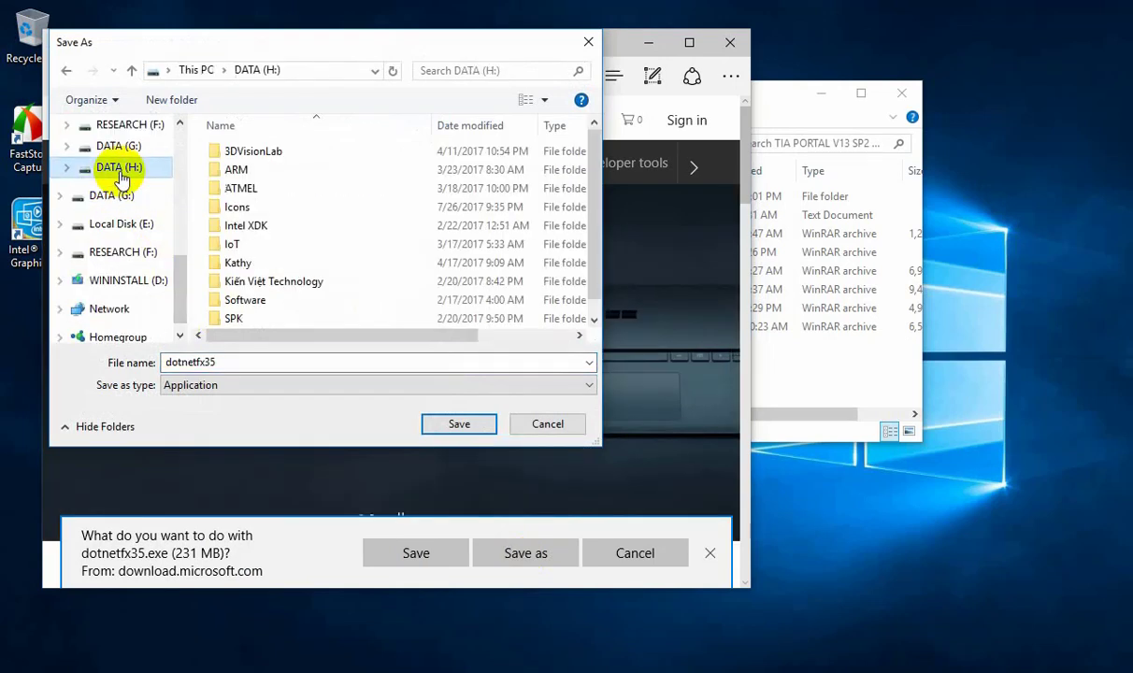
double_click(266, 299)
click(451, 425)
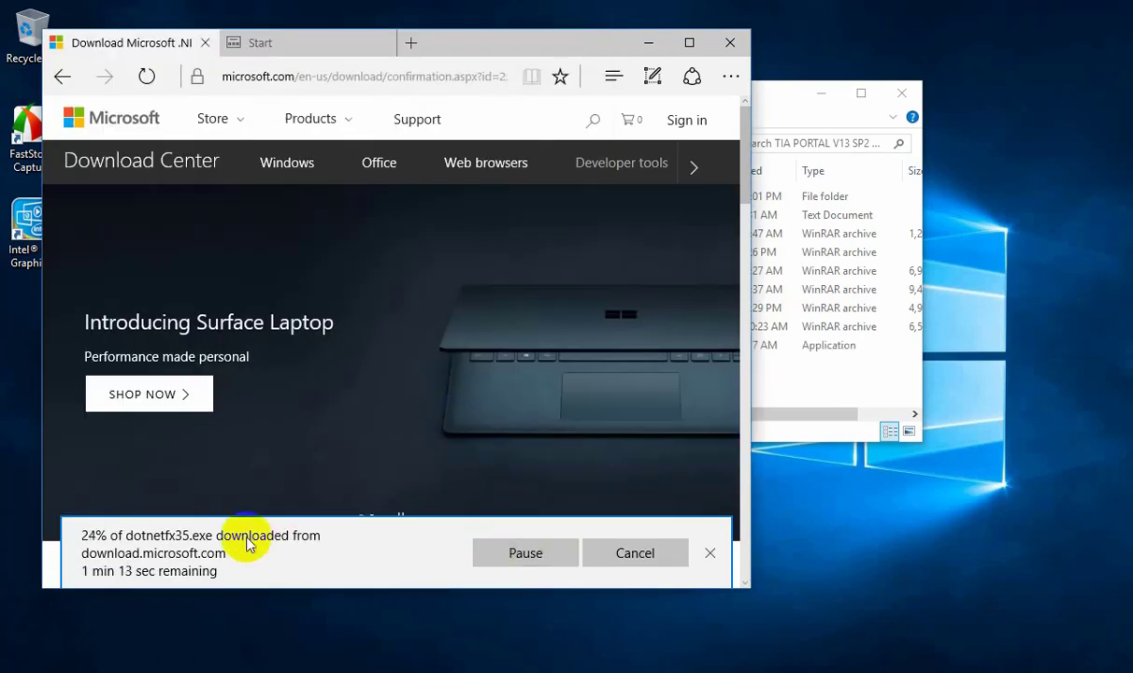
mouse_move(351, 440)
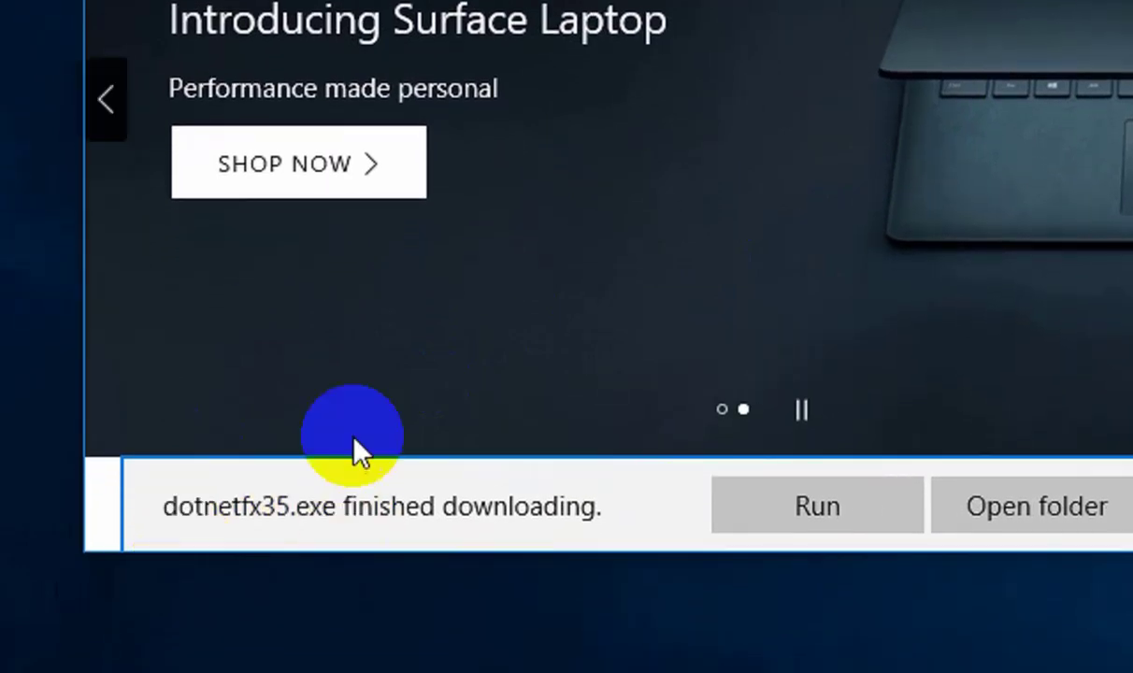
Run dotnetfx35.exe, choose 'Download and install this feature', and close the installer when finished
click(817, 525)
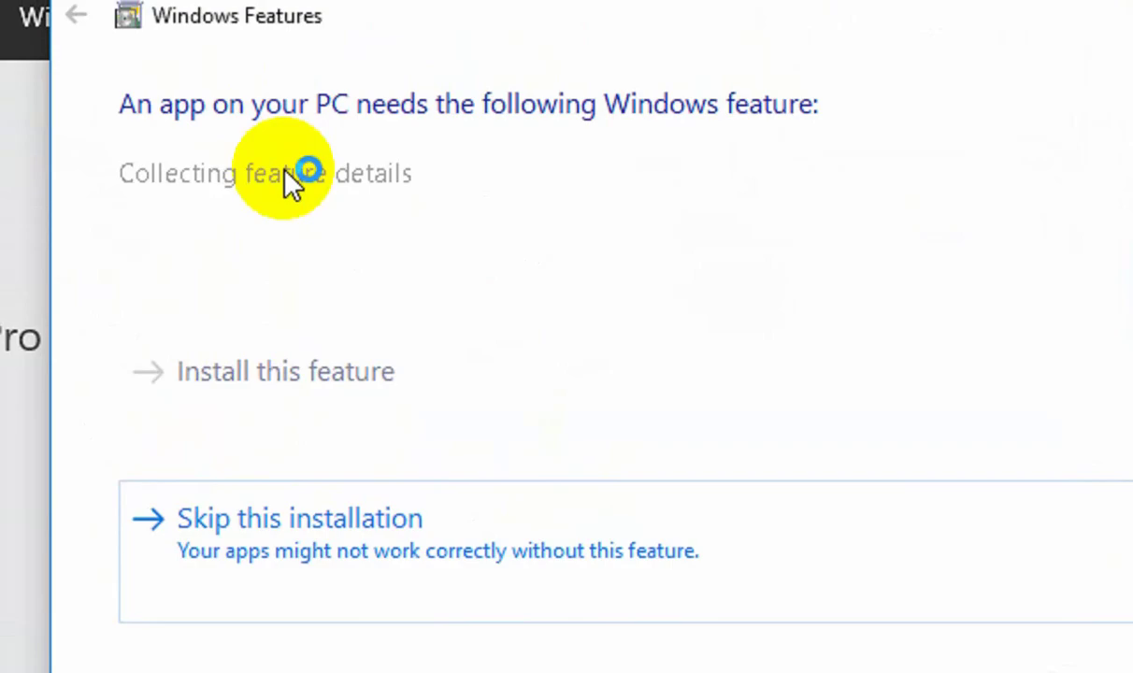
click(430, 519)
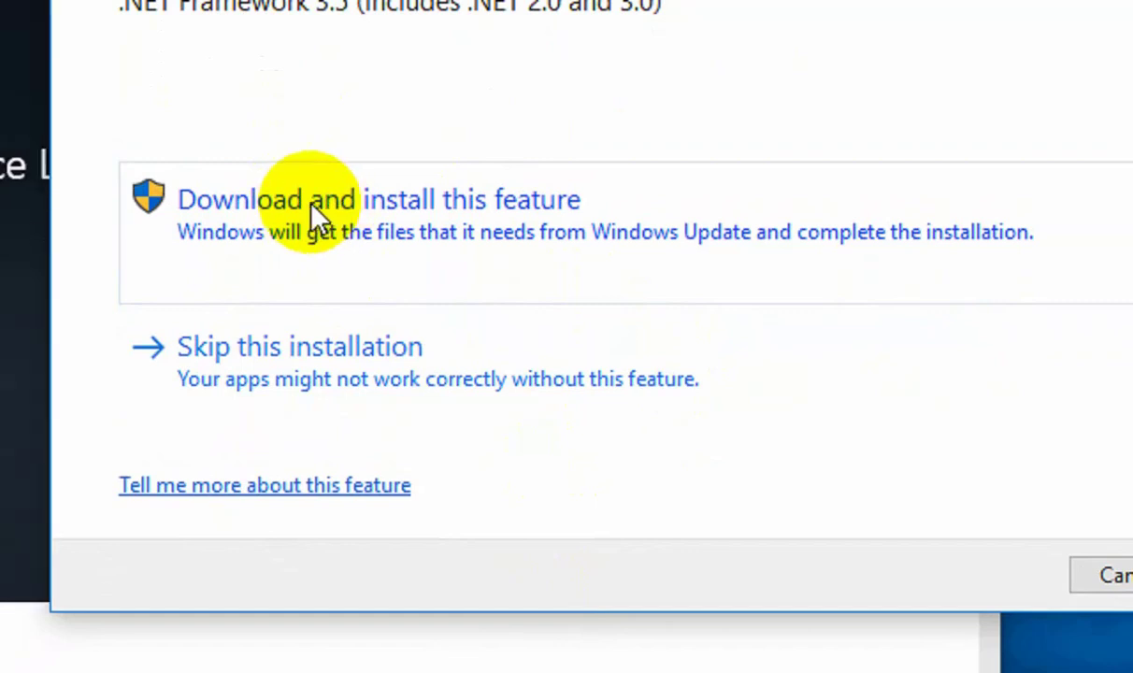
click(332, 220)
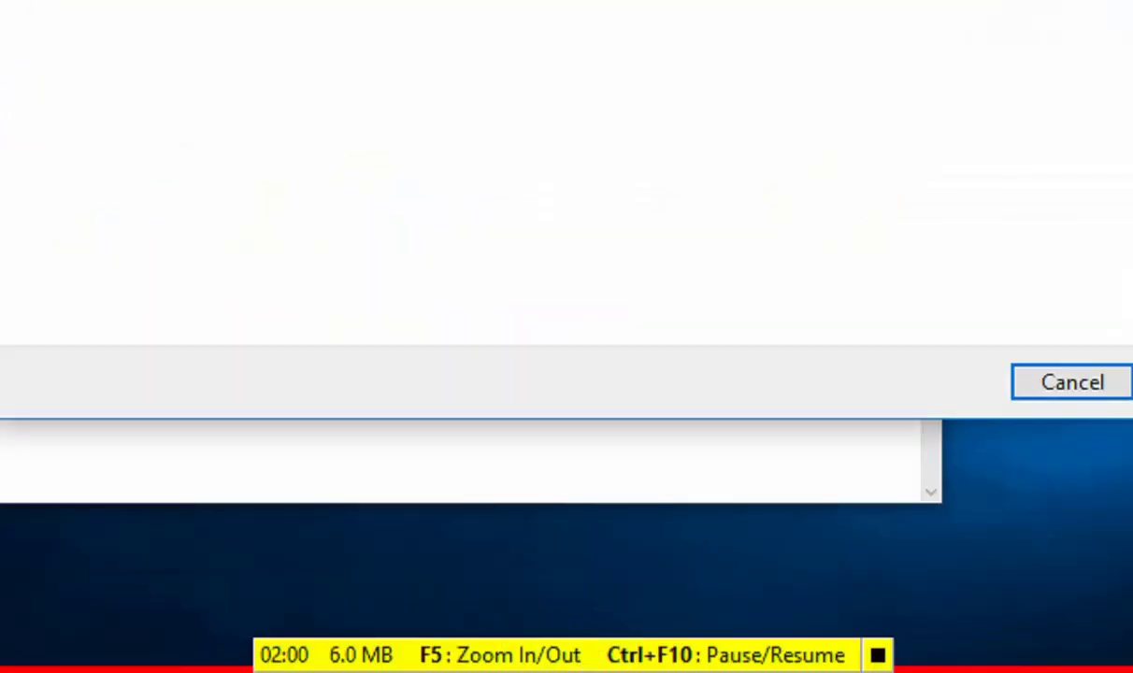
click(465, 645)
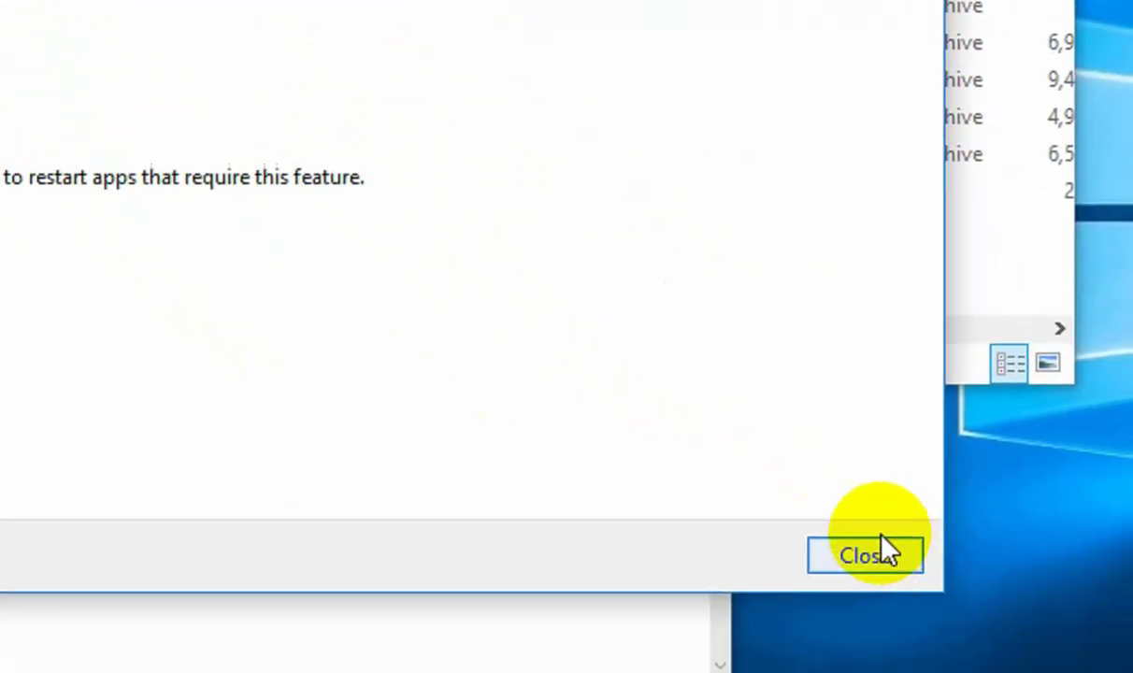
click(851, 528)
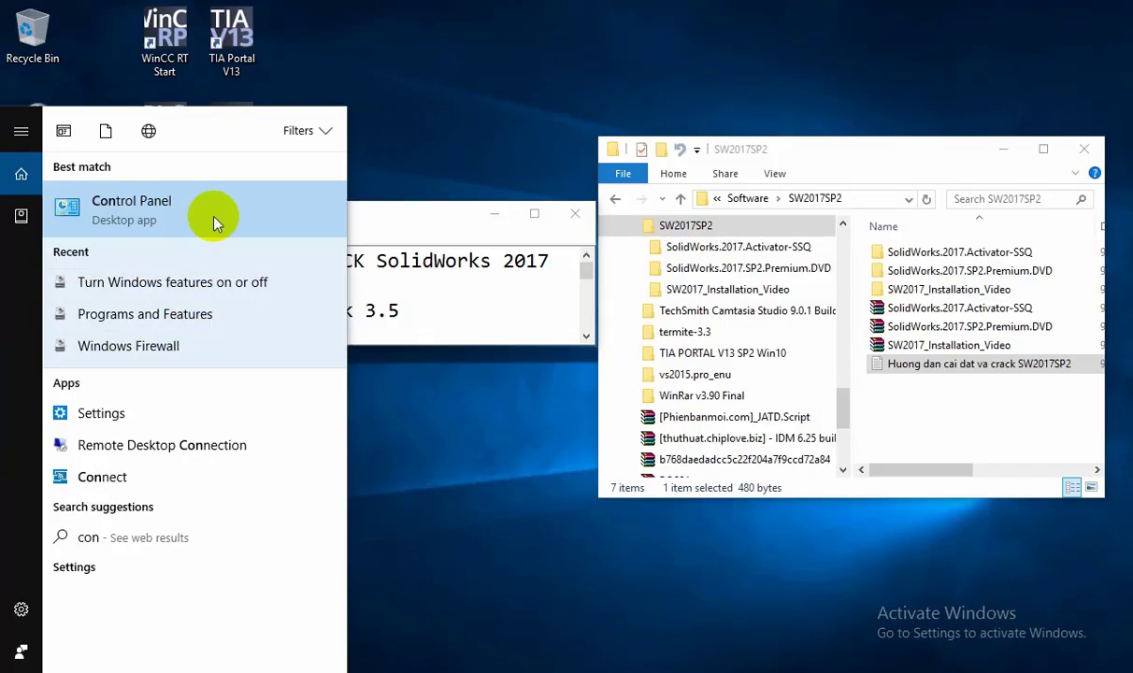
Via Control Panel > Programs > Windows features, check WCF HTTP Activation under .NET Framework 3.5
click(118, 208)
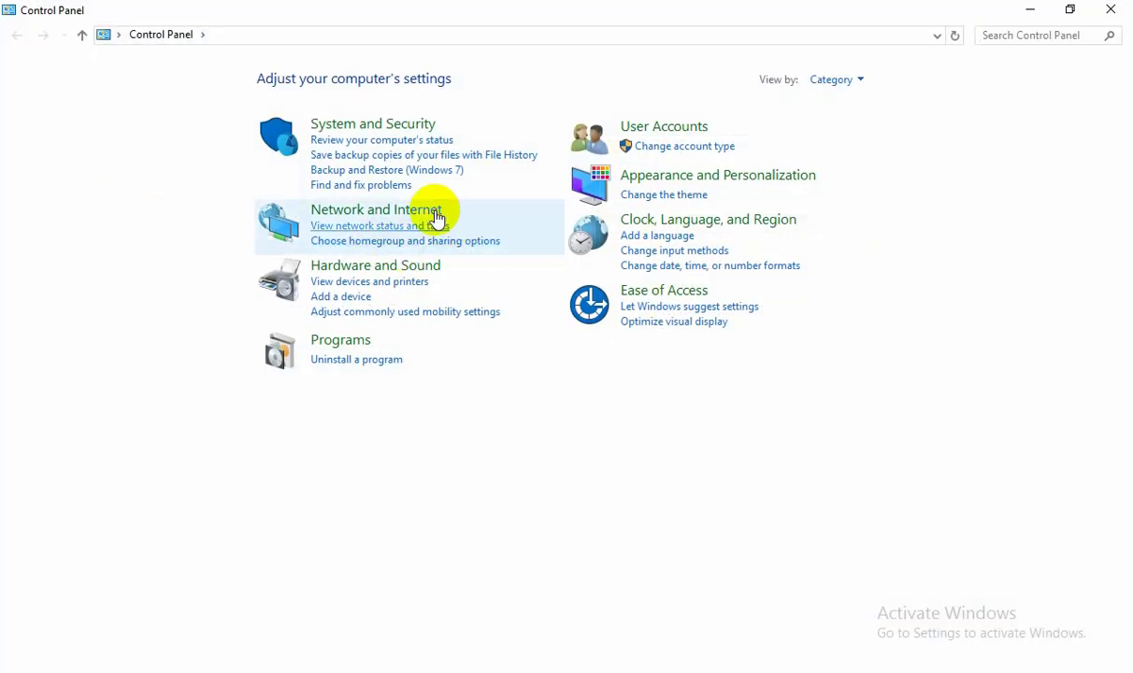
click(346, 344)
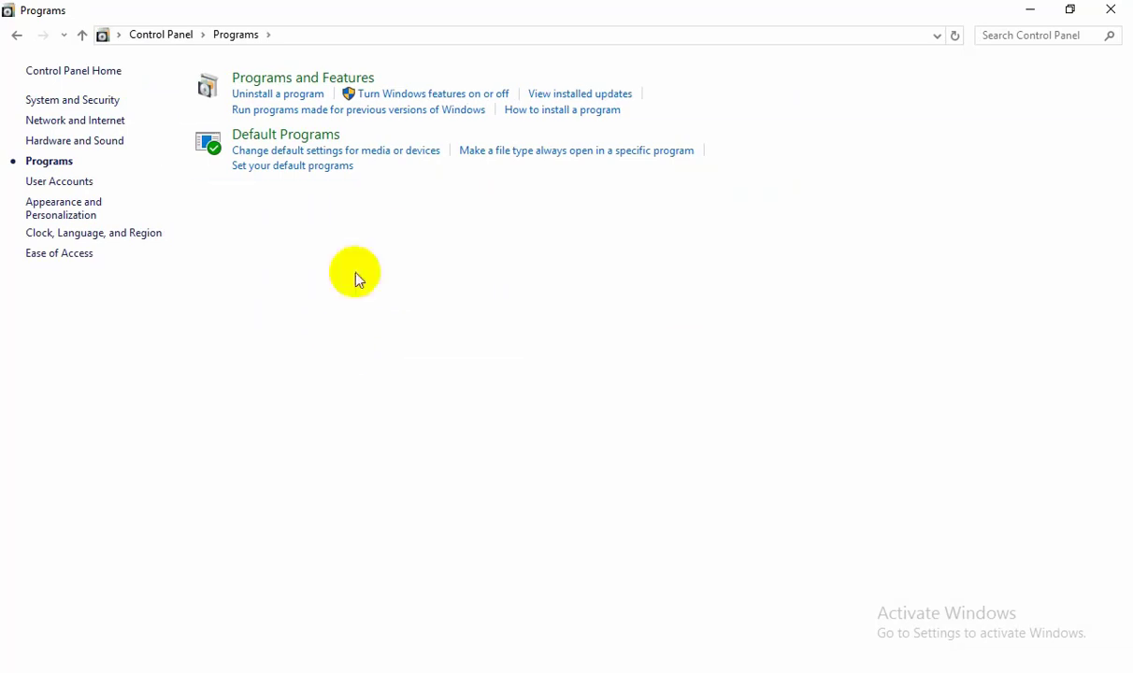
click(416, 95)
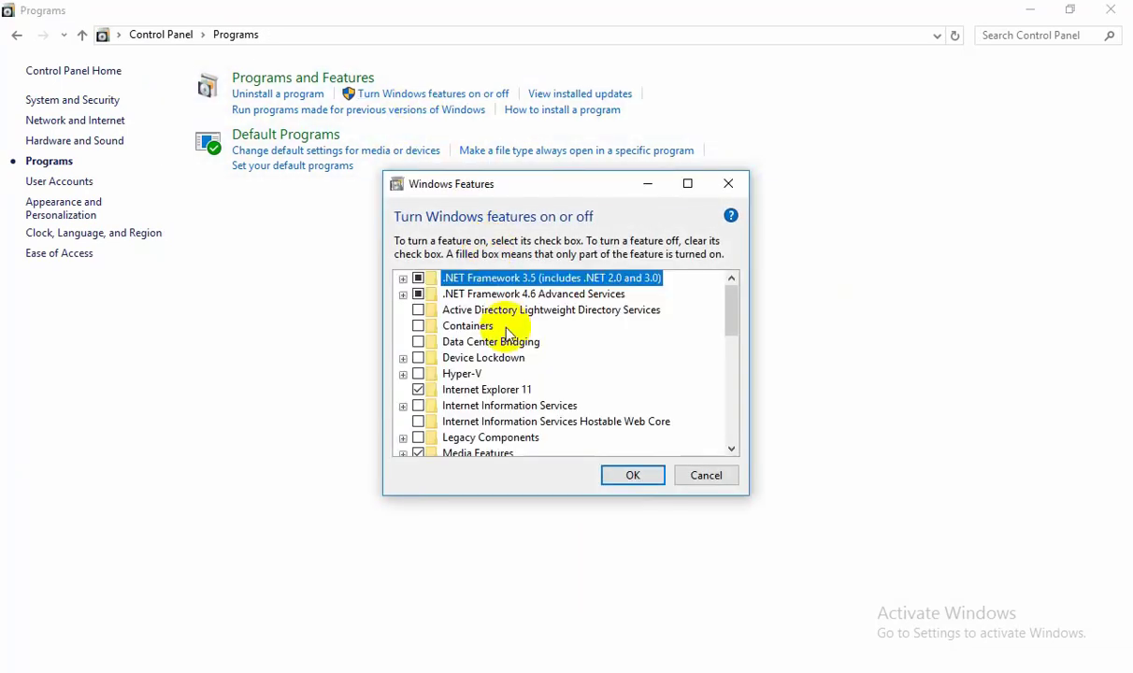
click(403, 279)
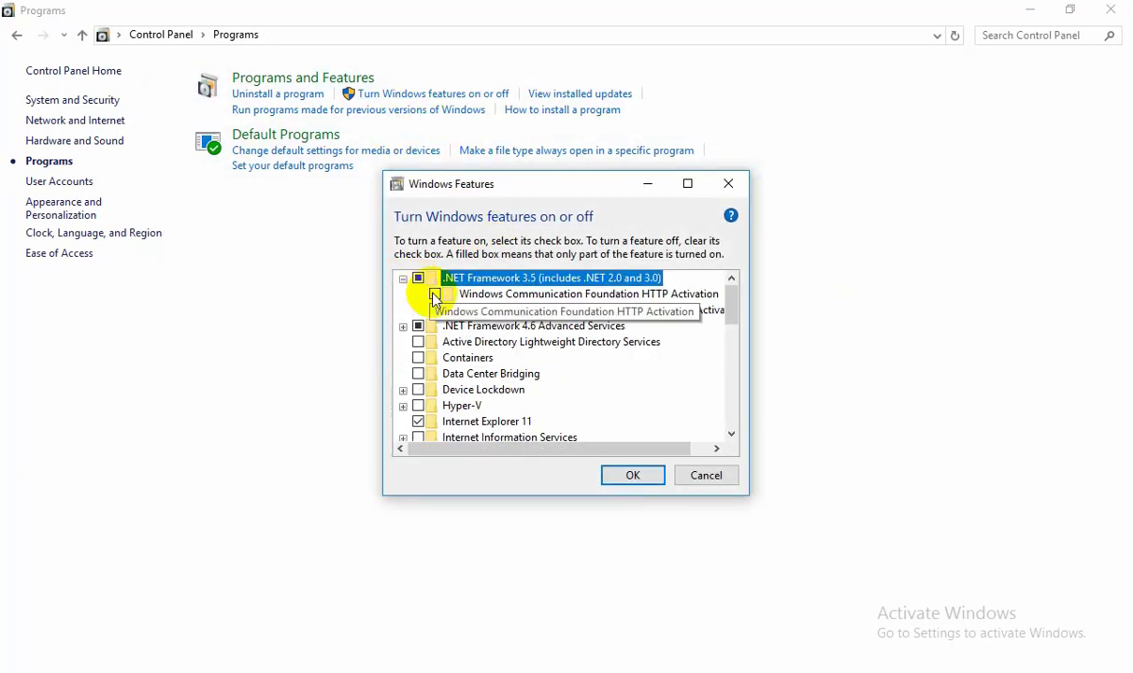
click(435, 294)
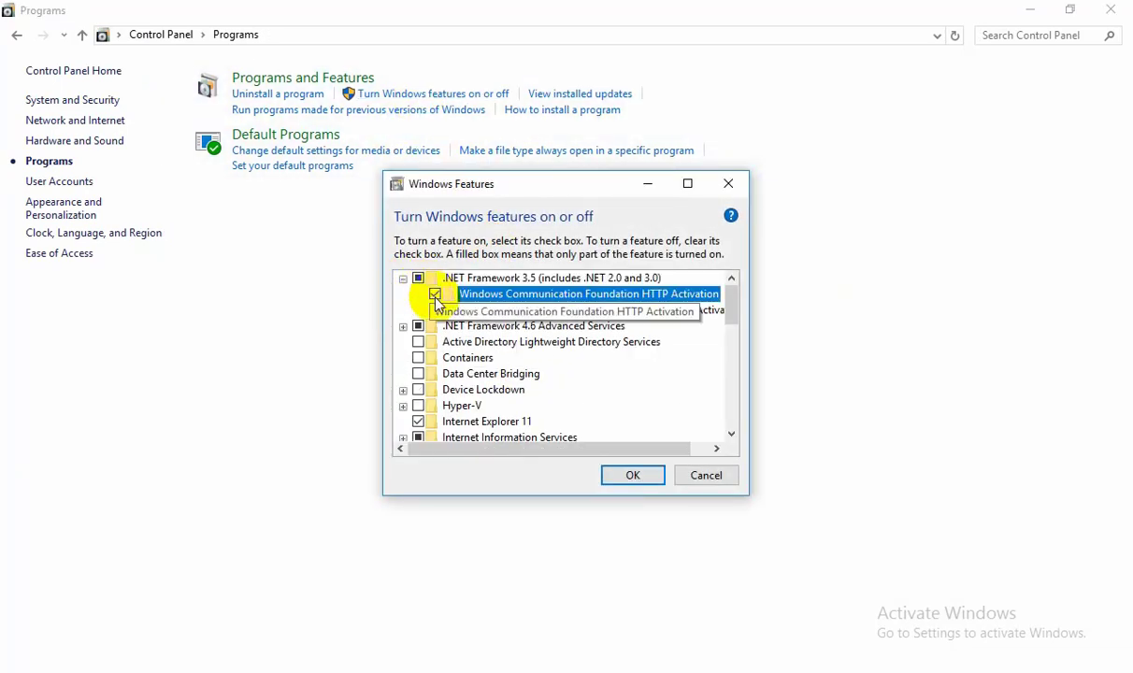
click(632, 475)
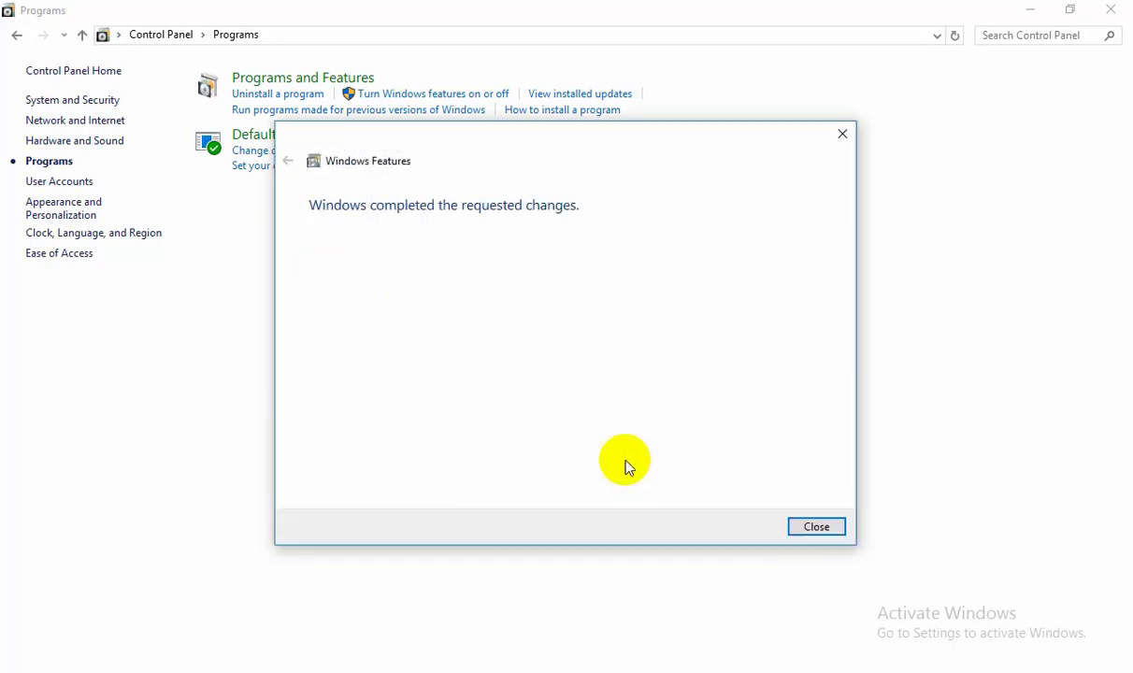
click(812, 528)
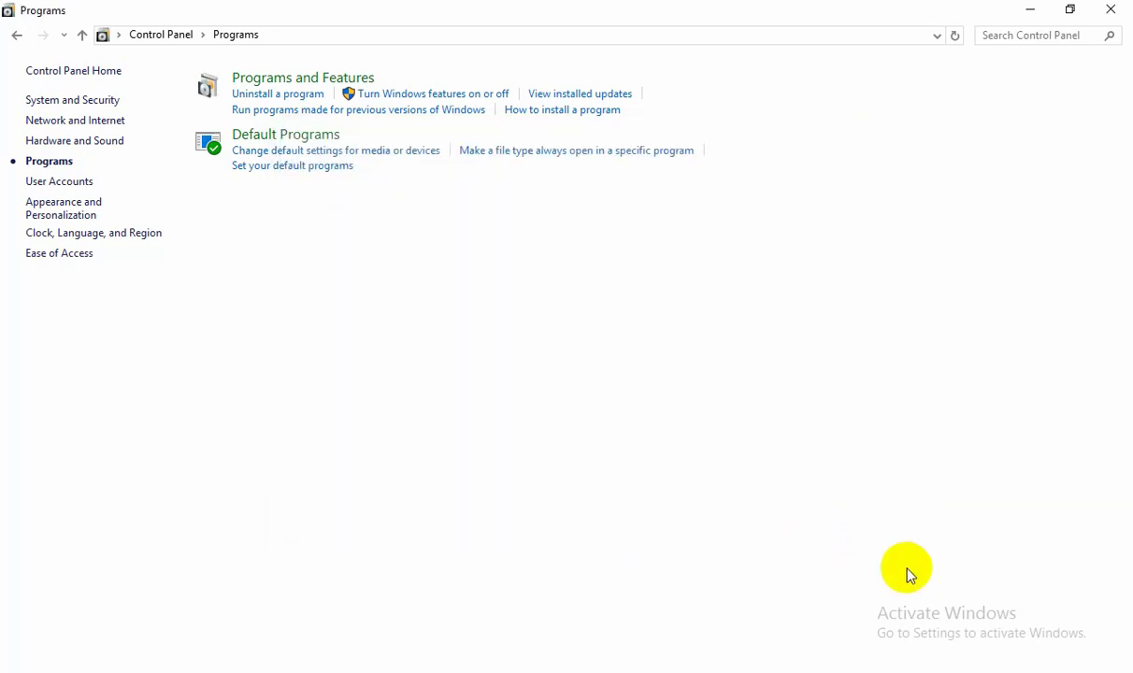
Open Windows Defender's settings from its notification area icon
click(923, 672)
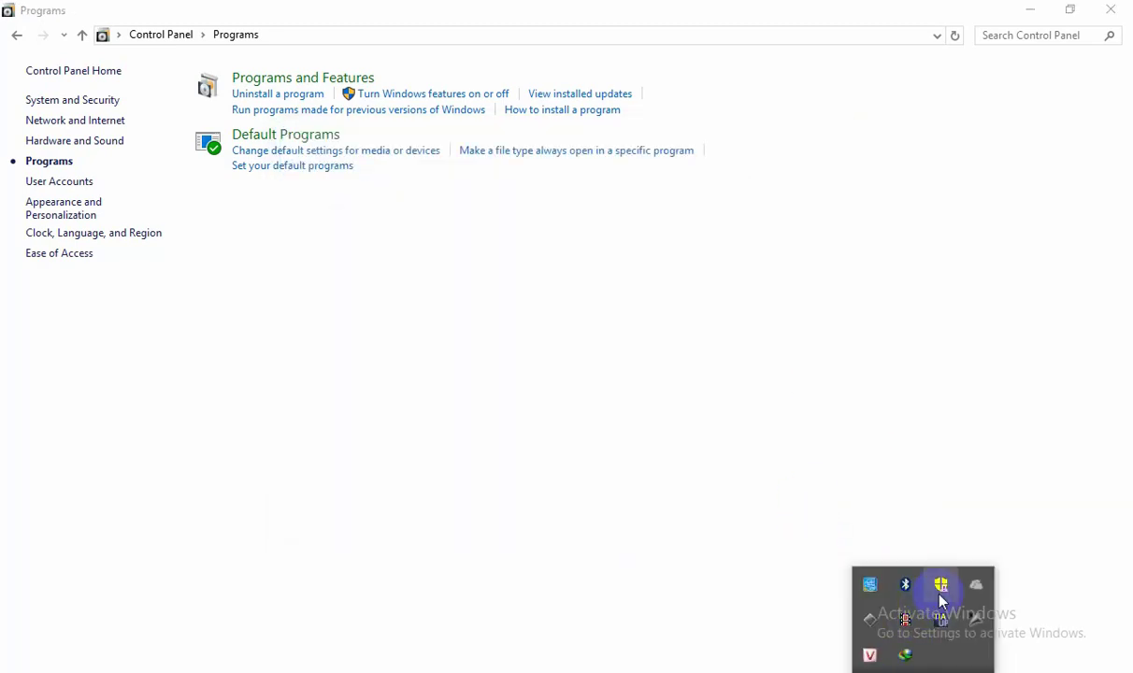
right_click(942, 598)
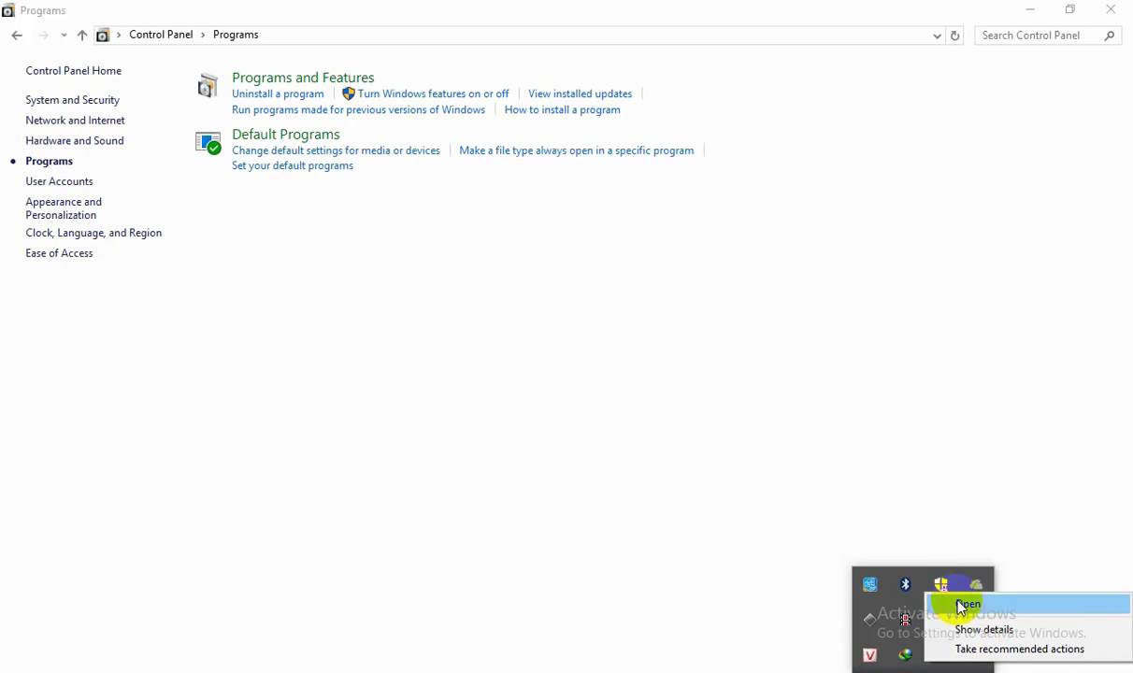
click(966, 606)
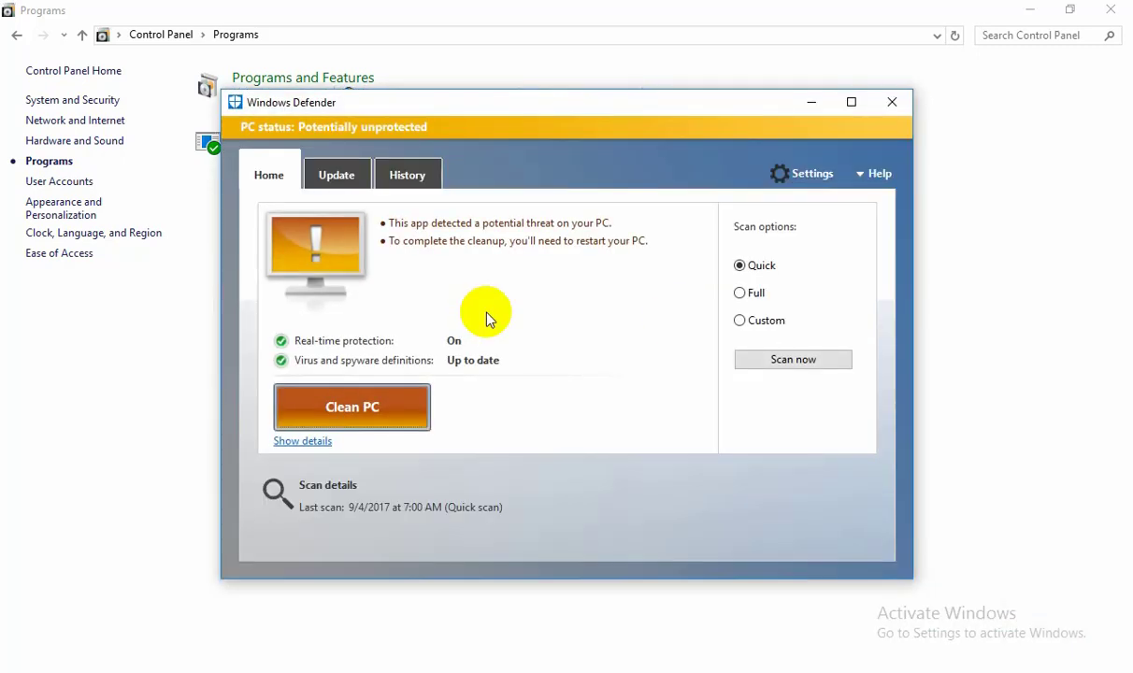
click(810, 175)
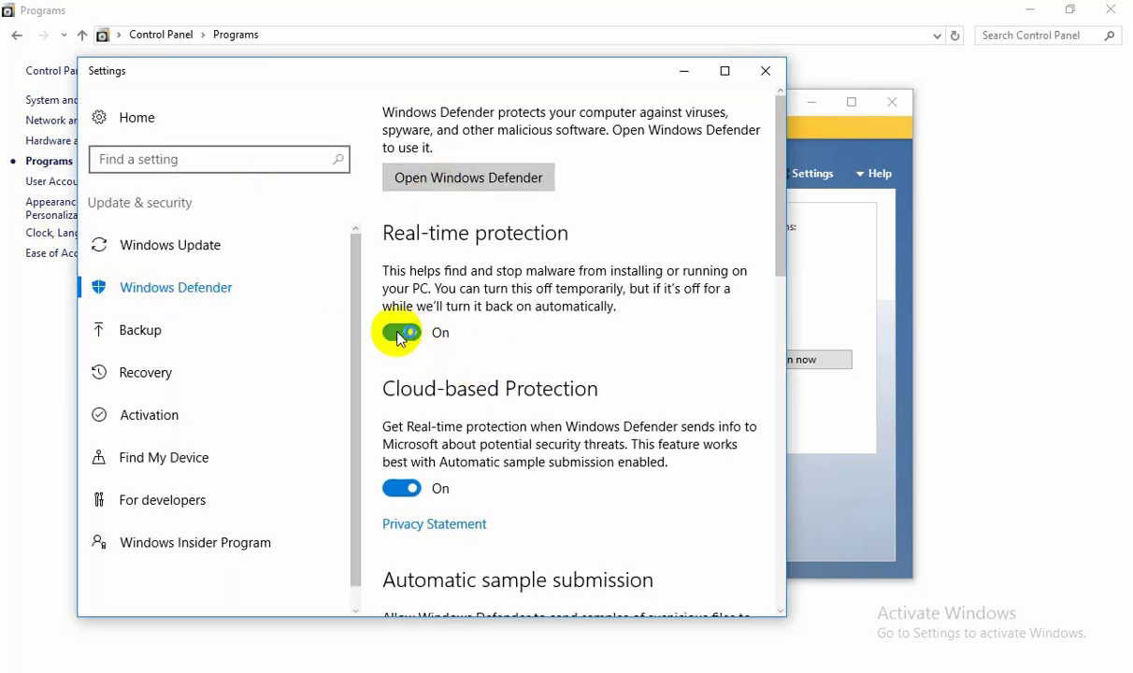
Turn off real-time protection and automatic sample submission, then close Defender's settings and window
click(400, 335)
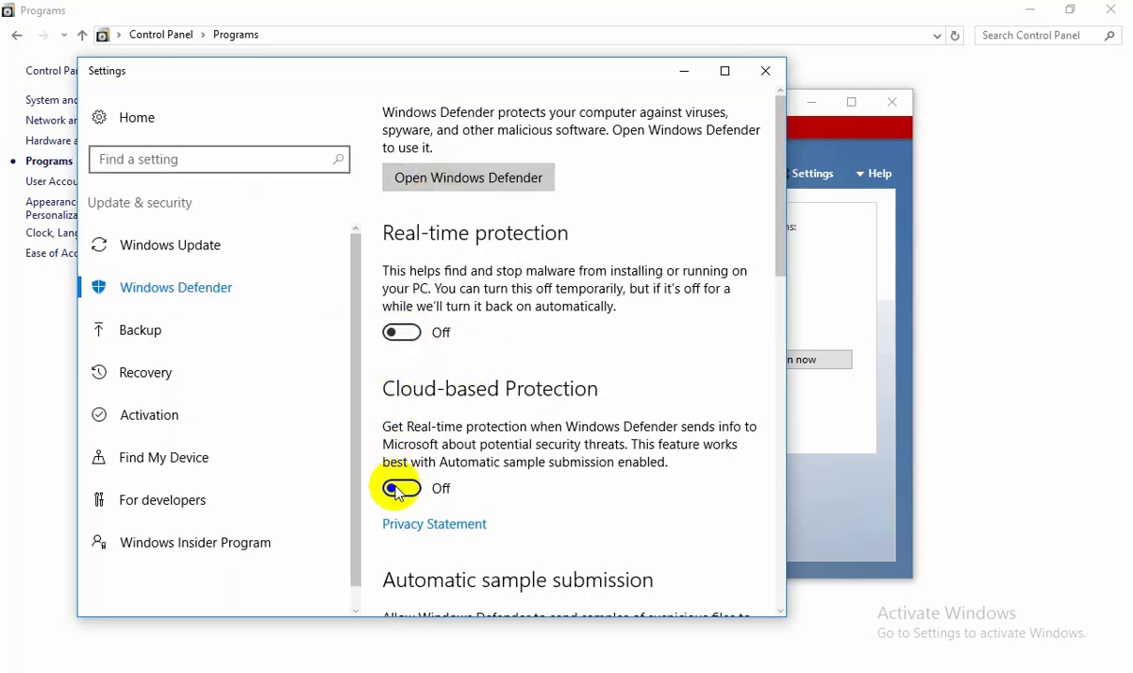
scroll(398, 493, down, 5)
click(398, 281)
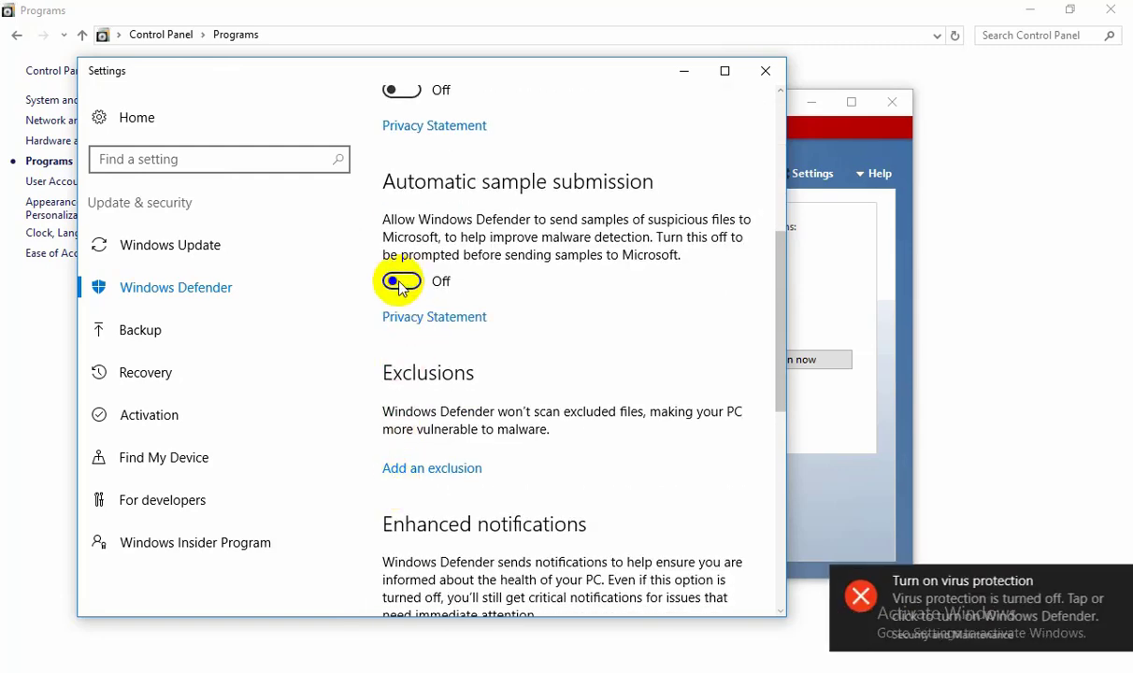
scroll(430, 354, down, 1)
scroll(430, 354, down, 4)
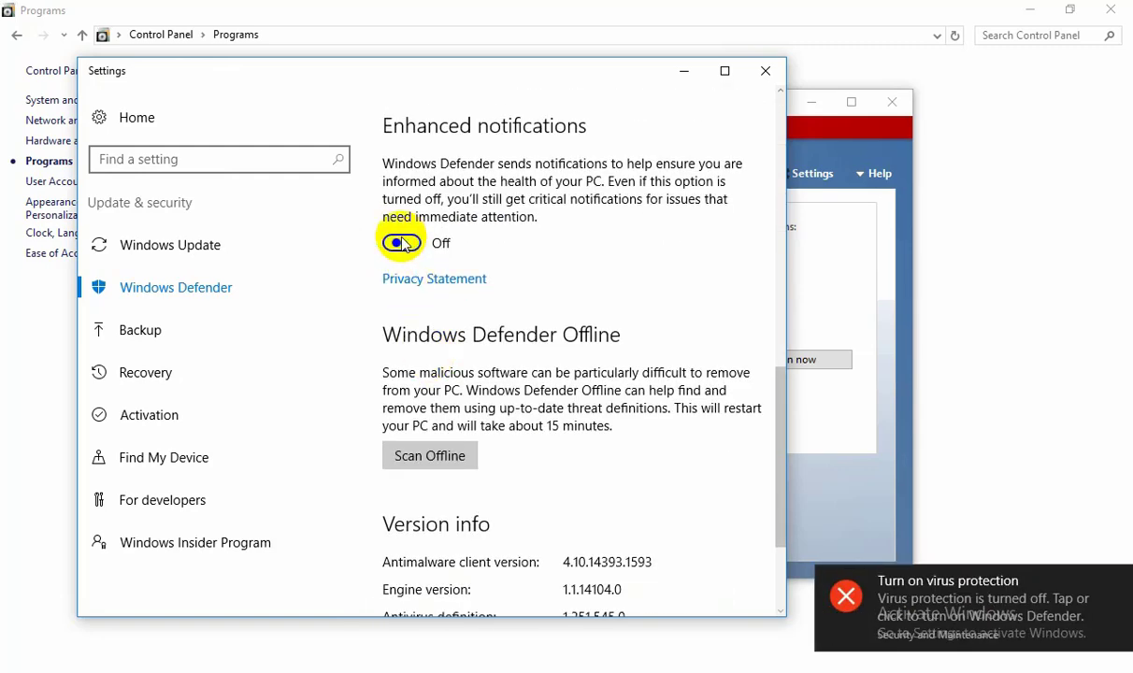
scroll(481, 255, down, 2)
scroll(481, 329, down, 2)
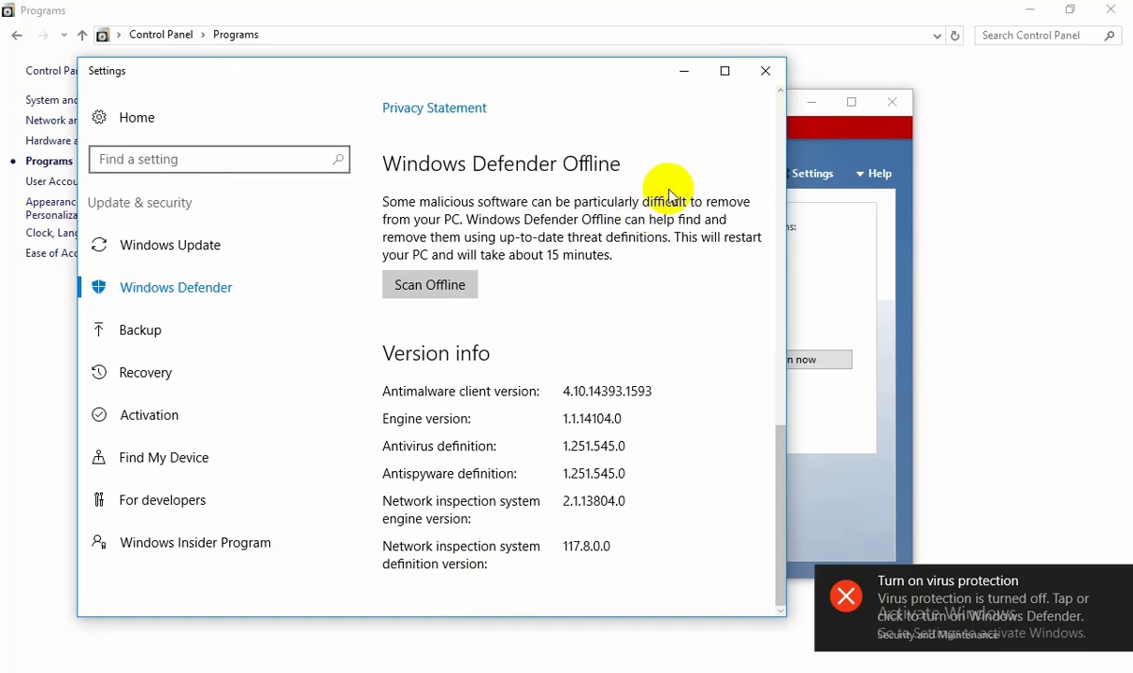
click(764, 86)
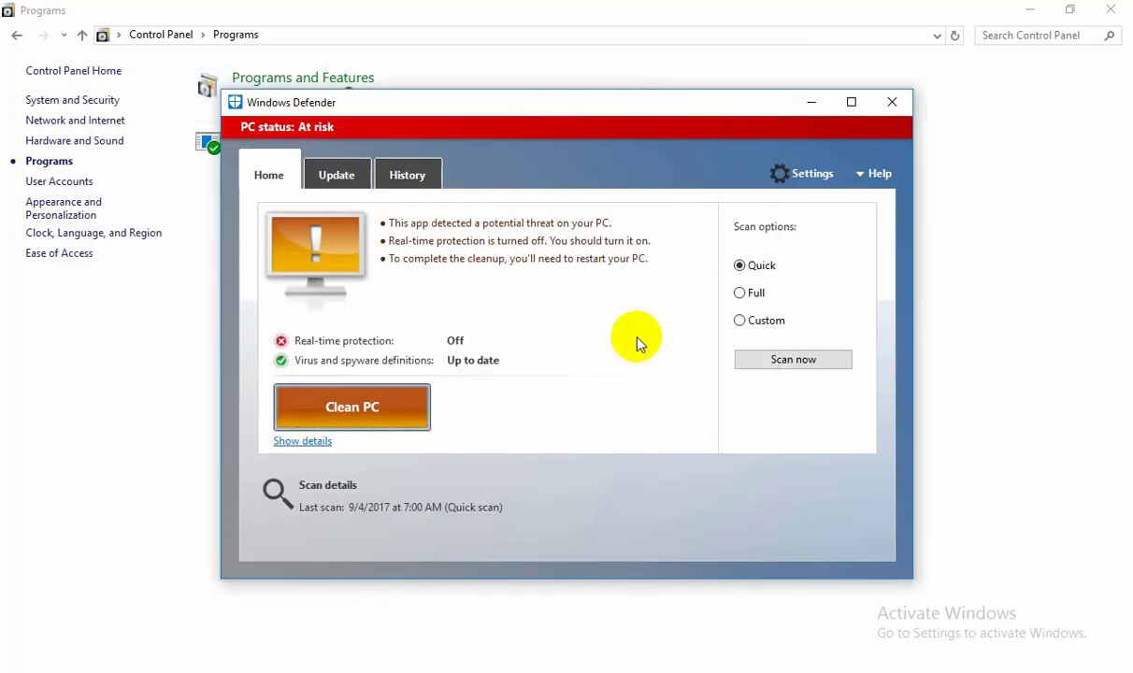
click(892, 102)
Open Windows Firewall with Advanced Security properties via System and Security > Windows Firewall > Advanced settings
click(176, 39)
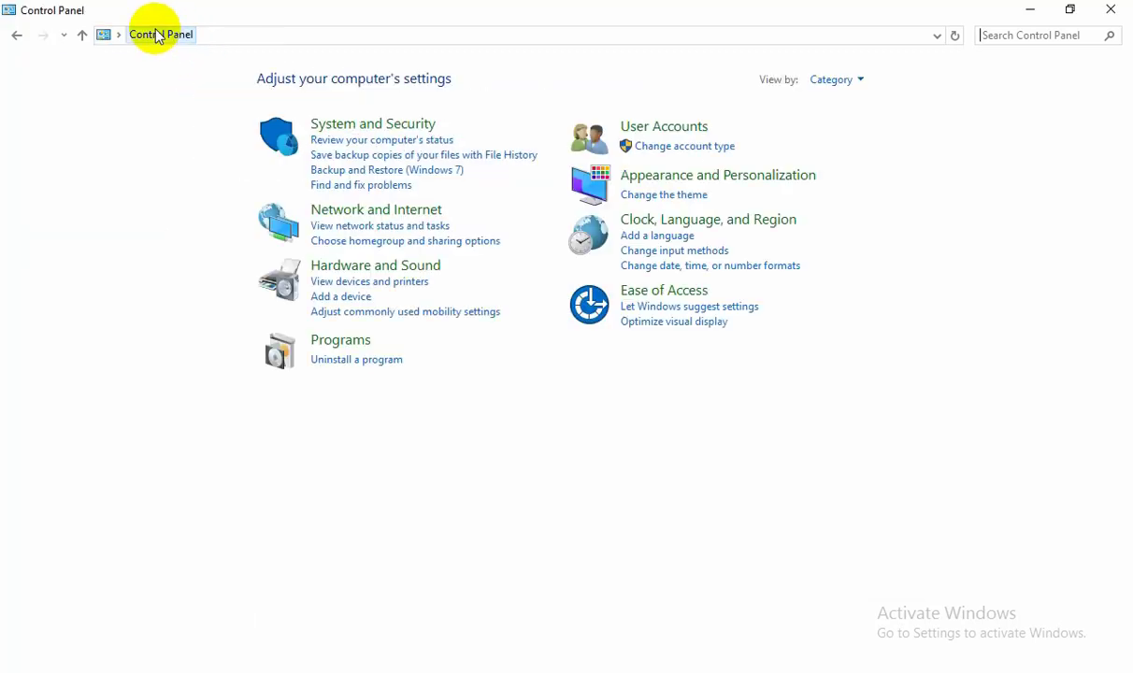
click(372, 131)
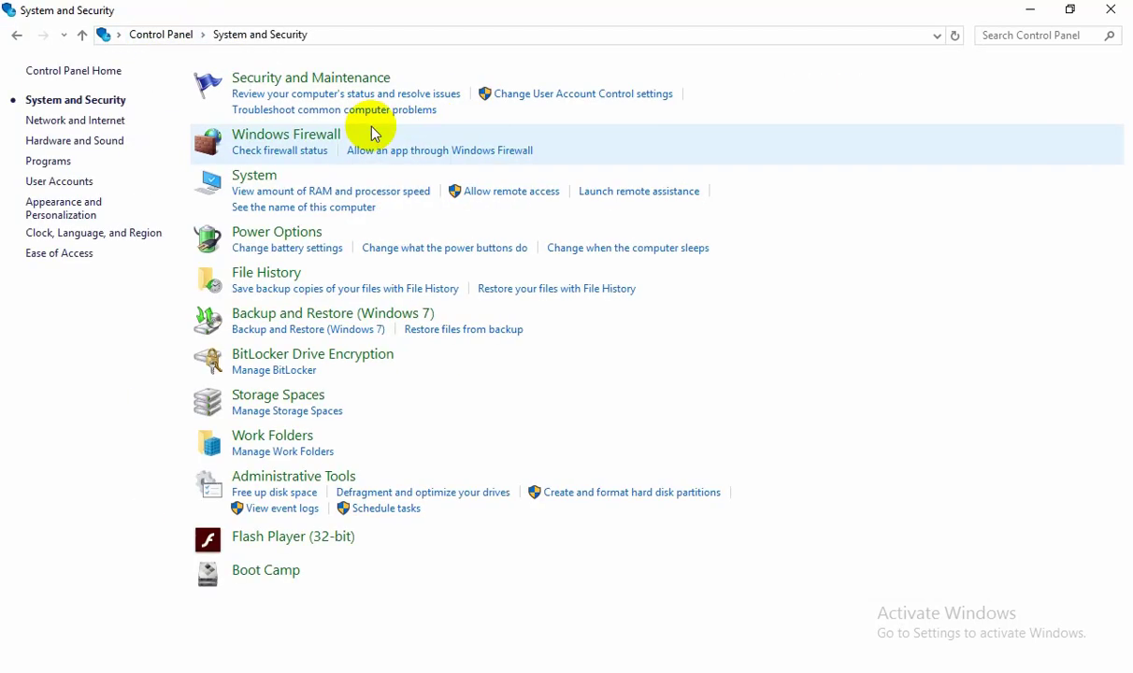
click(286, 137)
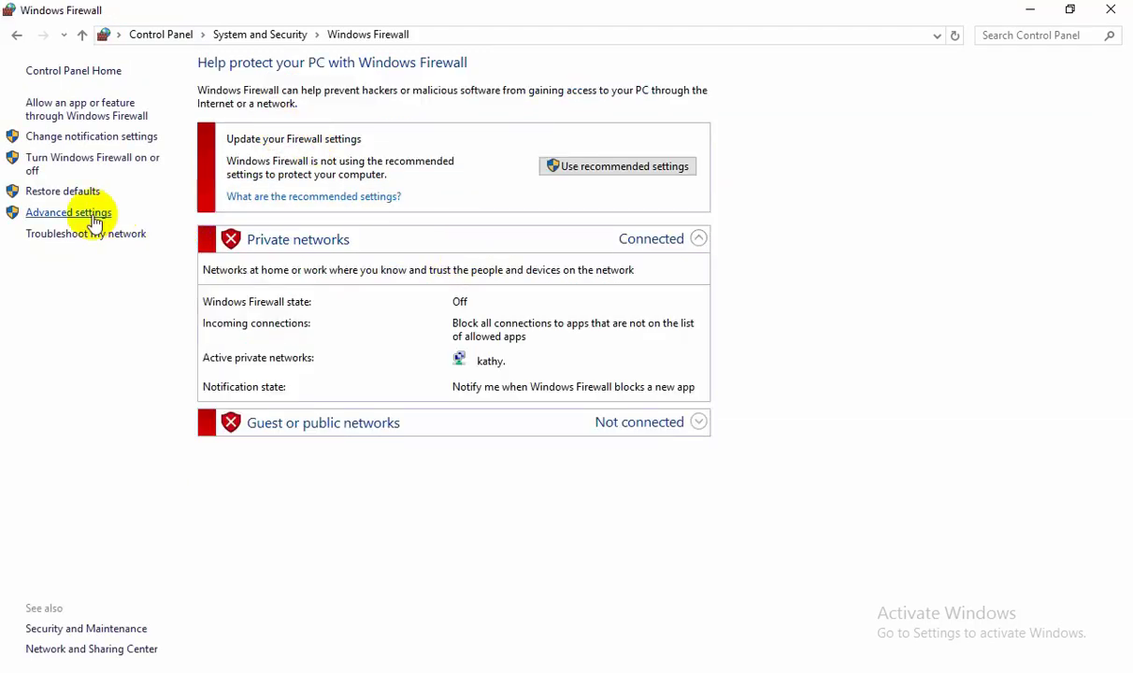
click(82, 217)
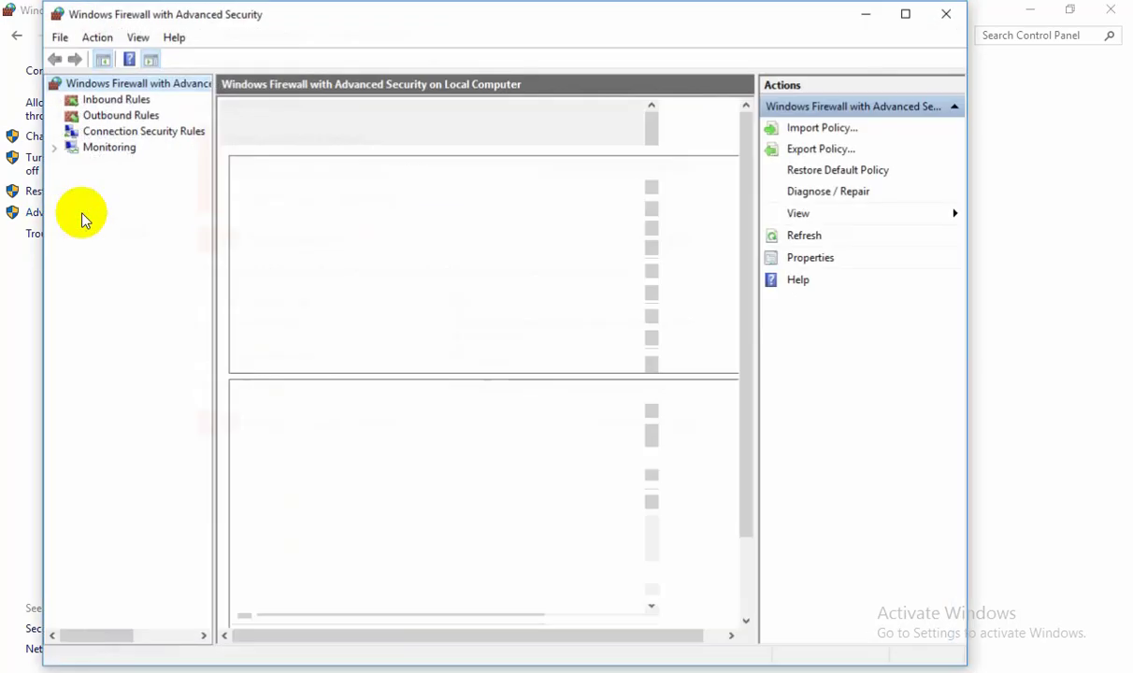
right_click(147, 85)
click(200, 227)
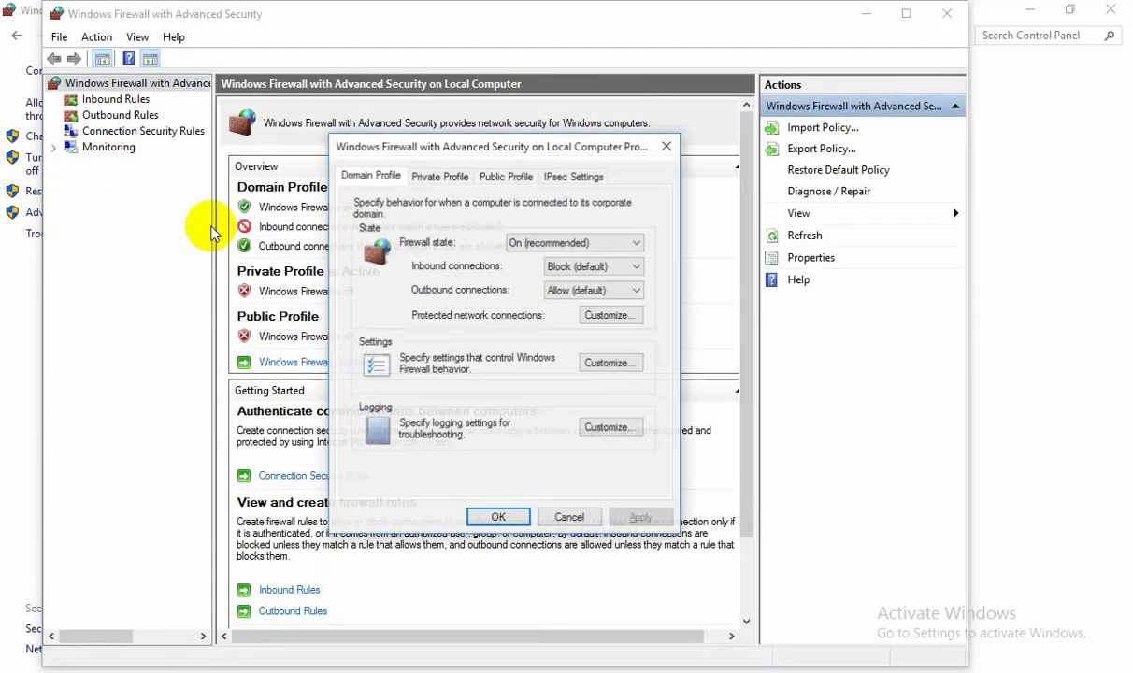
Block outbound connections for the Domain profile, and turn on the Private profile with outbound blocked
click(614, 298)
click(590, 306)
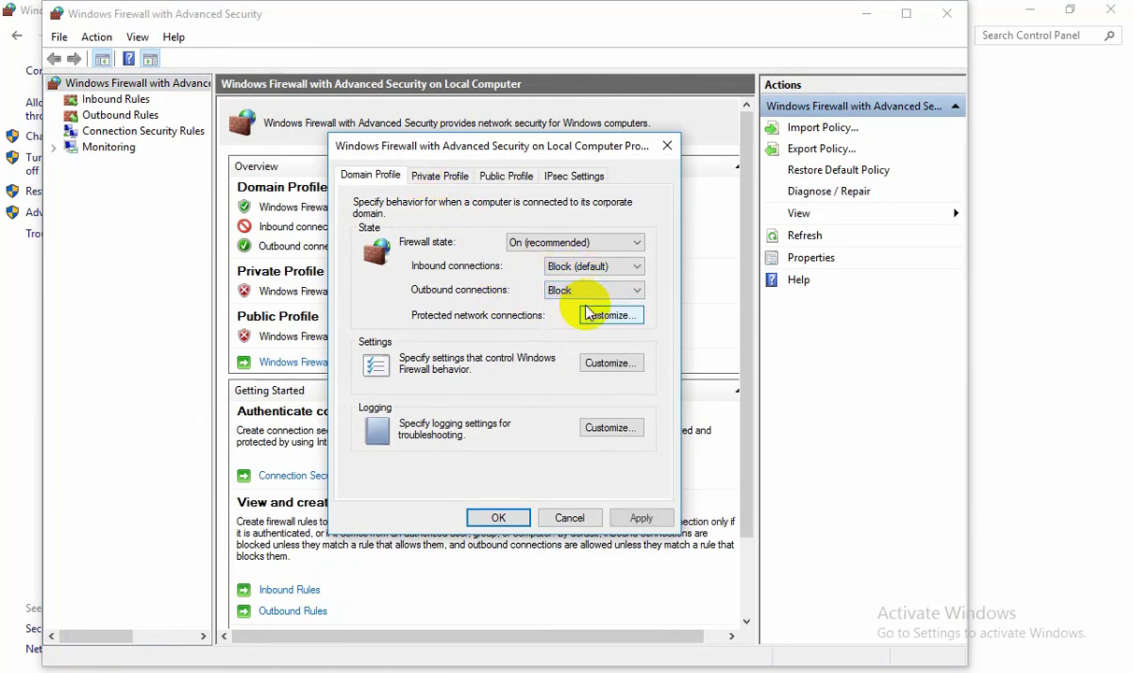
click(440, 175)
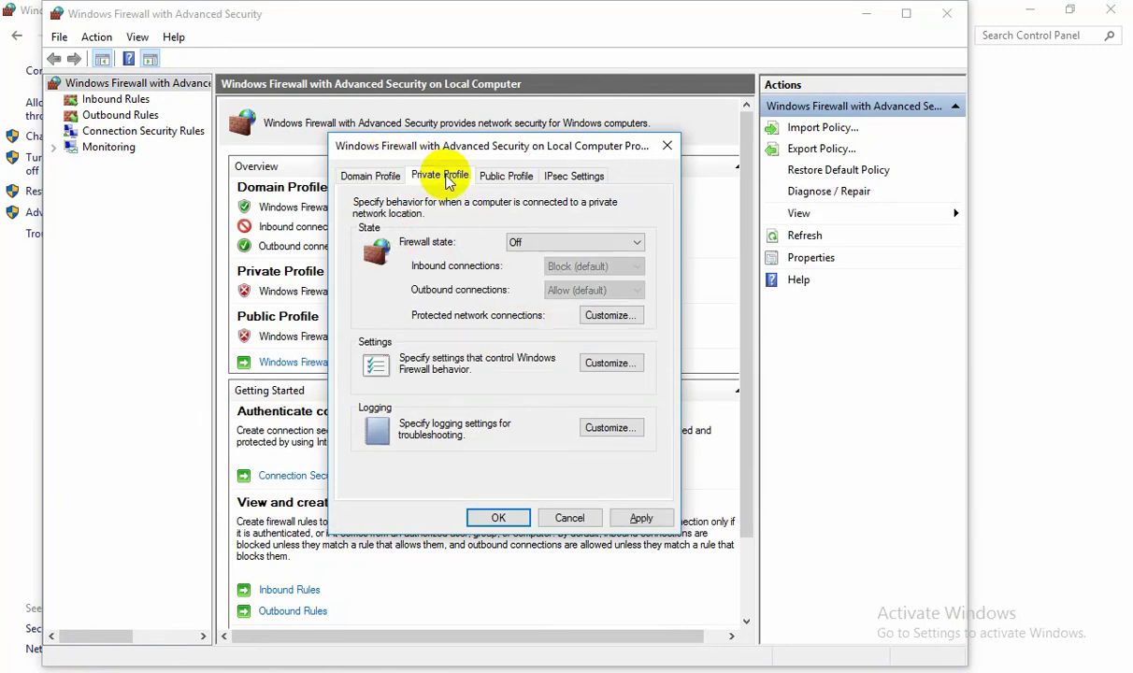
click(524, 242)
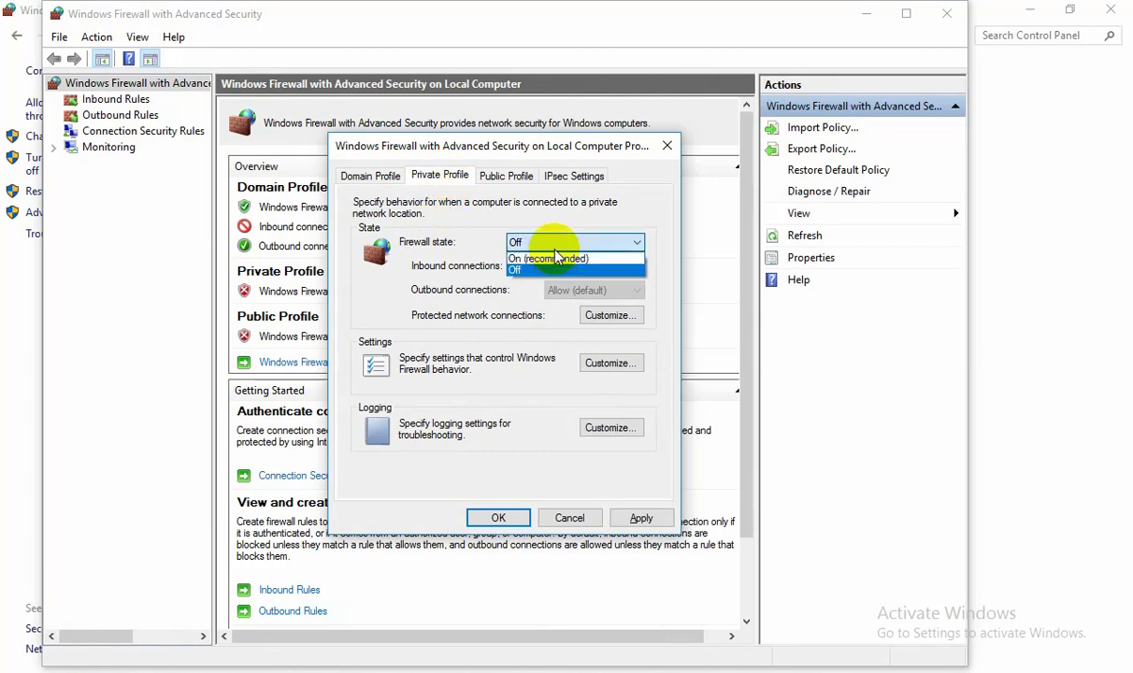
click(542, 255)
click(575, 294)
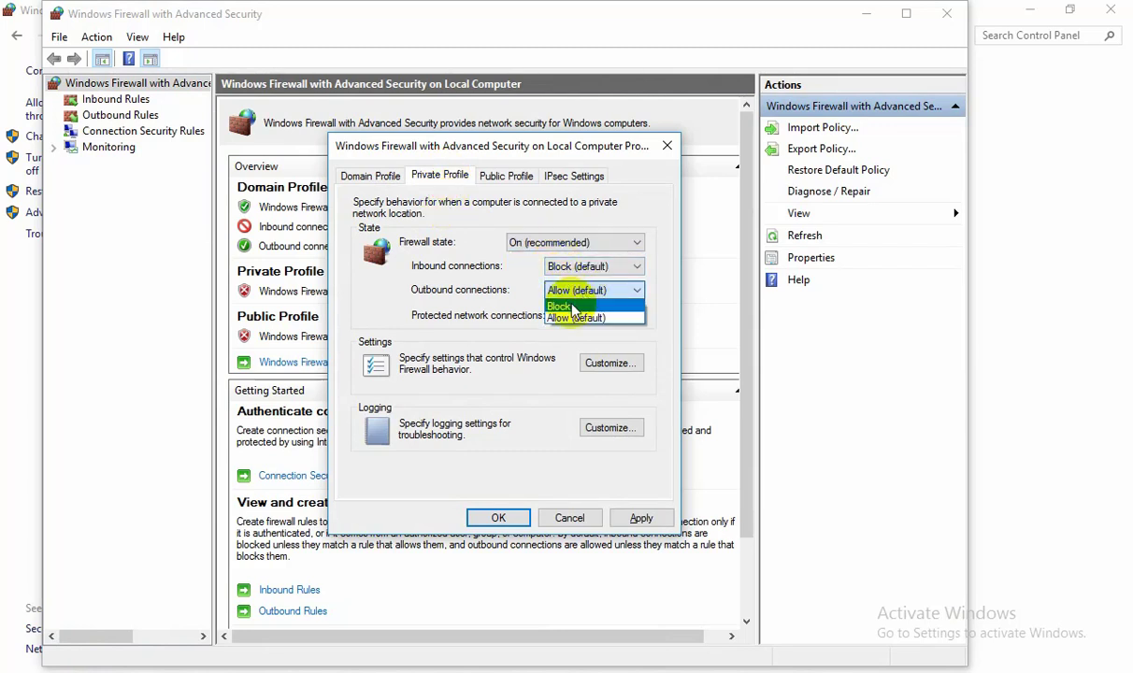
click(556, 304)
Turn on the Public profile firewall with outbound connections blocked and apply the settings
click(505, 177)
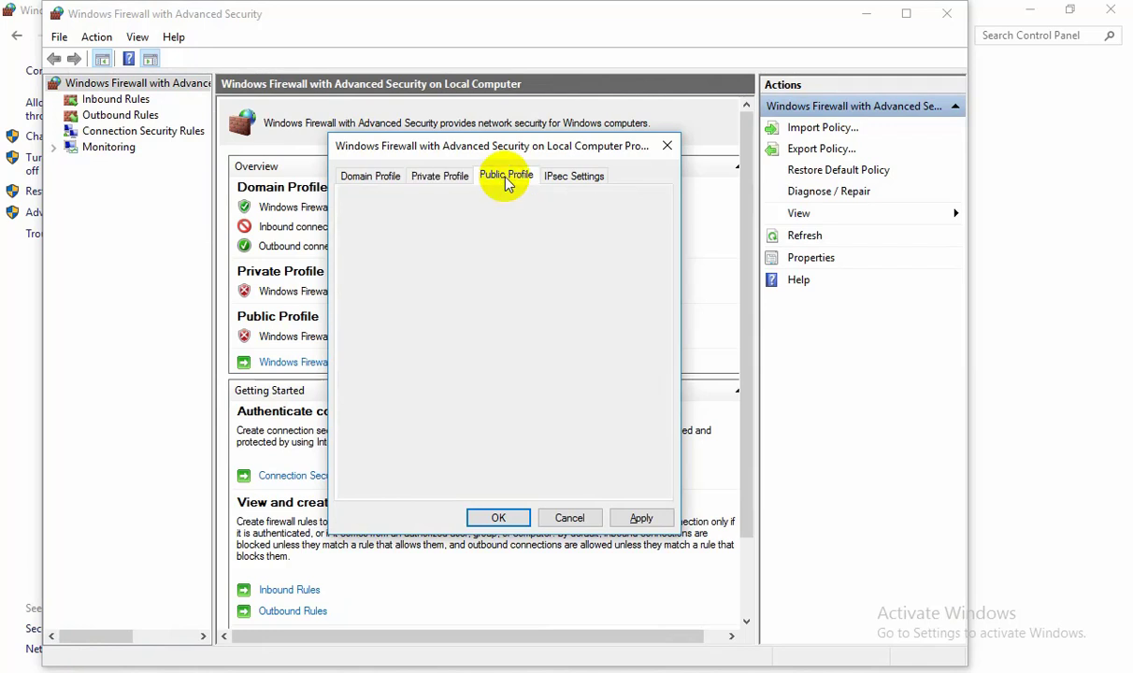
click(562, 245)
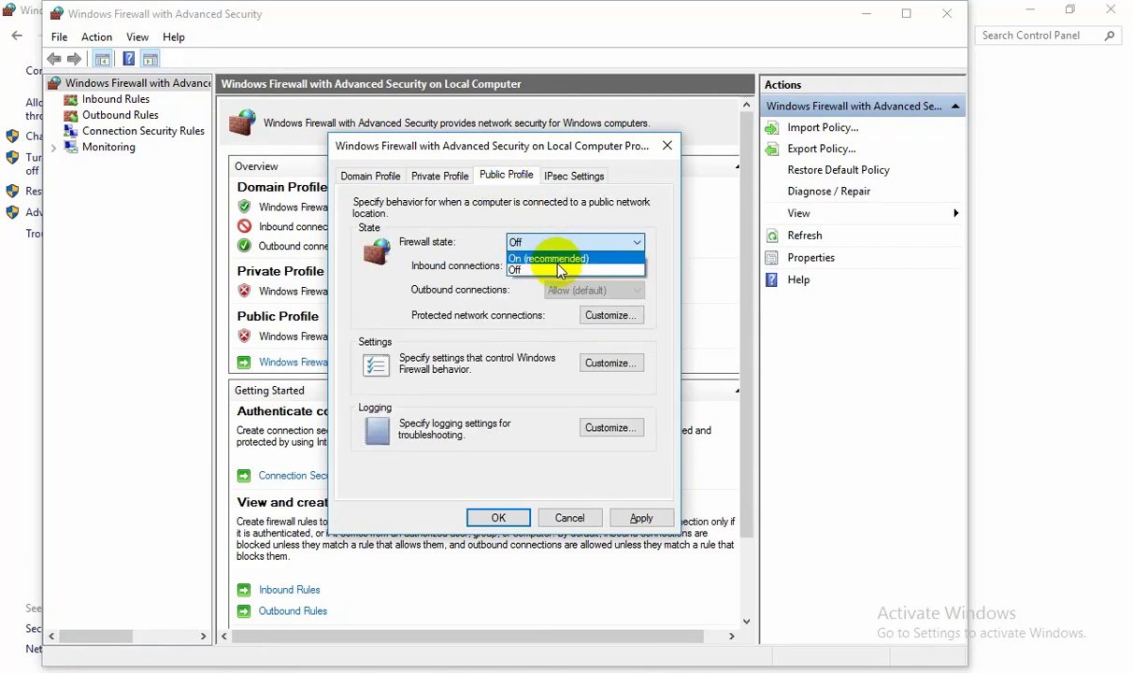
click(542, 255)
click(568, 292)
click(564, 300)
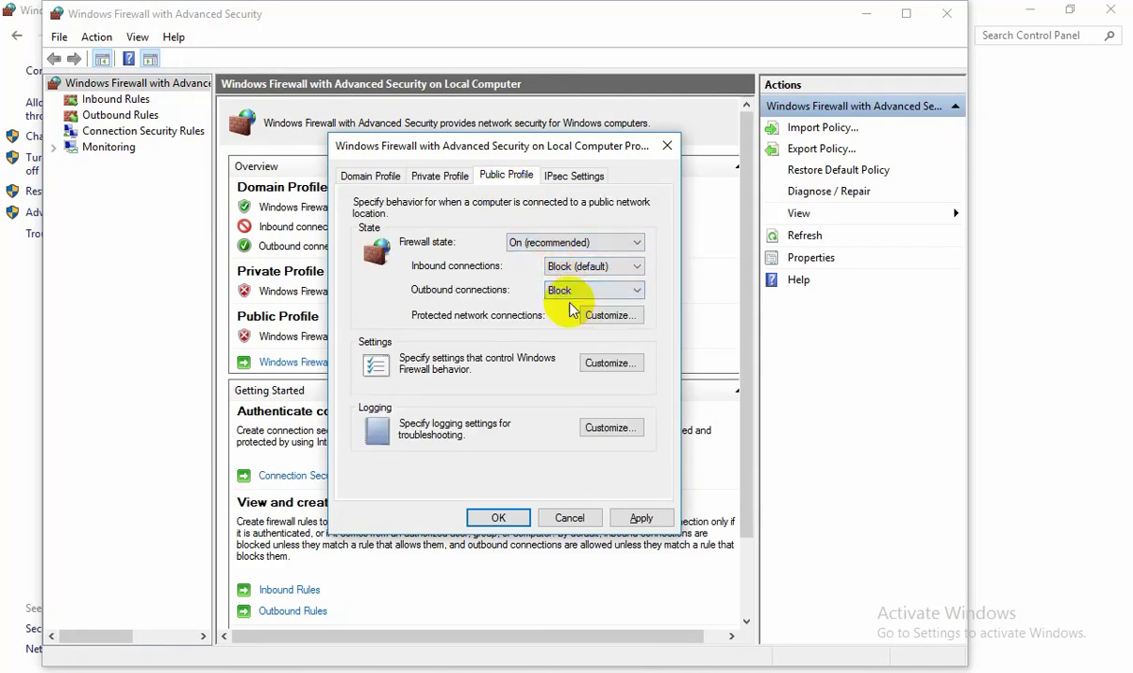
click(641, 517)
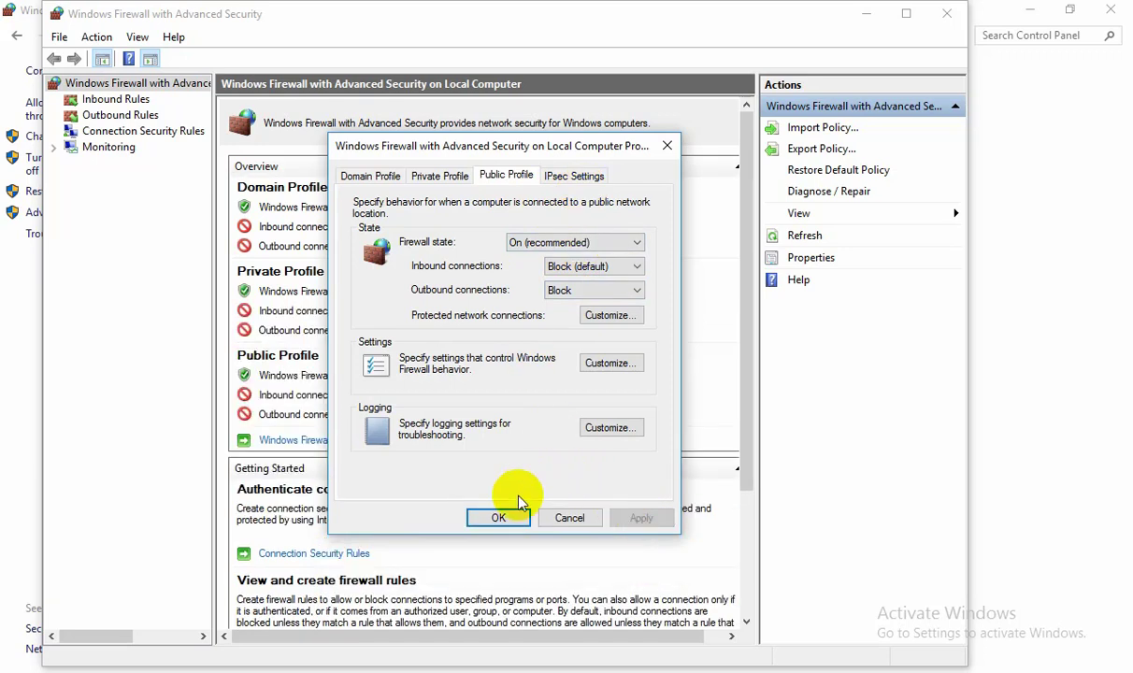
Confirm the firewall properties with OK and close the Advanced Security console and Windows Firewall window
click(501, 519)
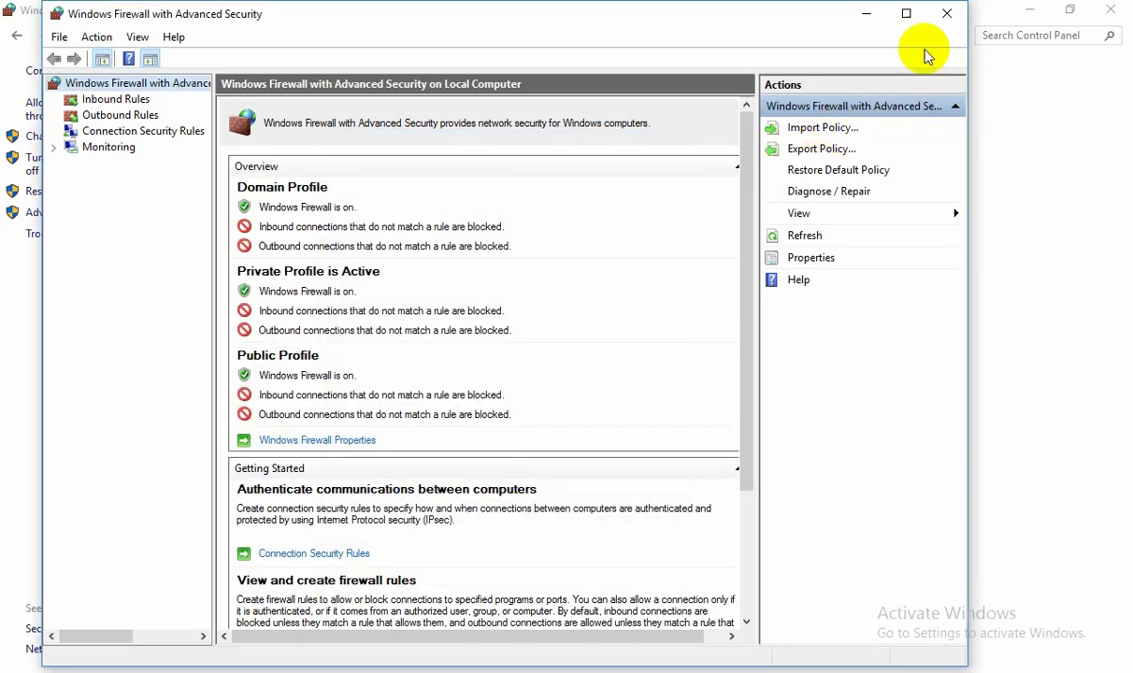
click(947, 21)
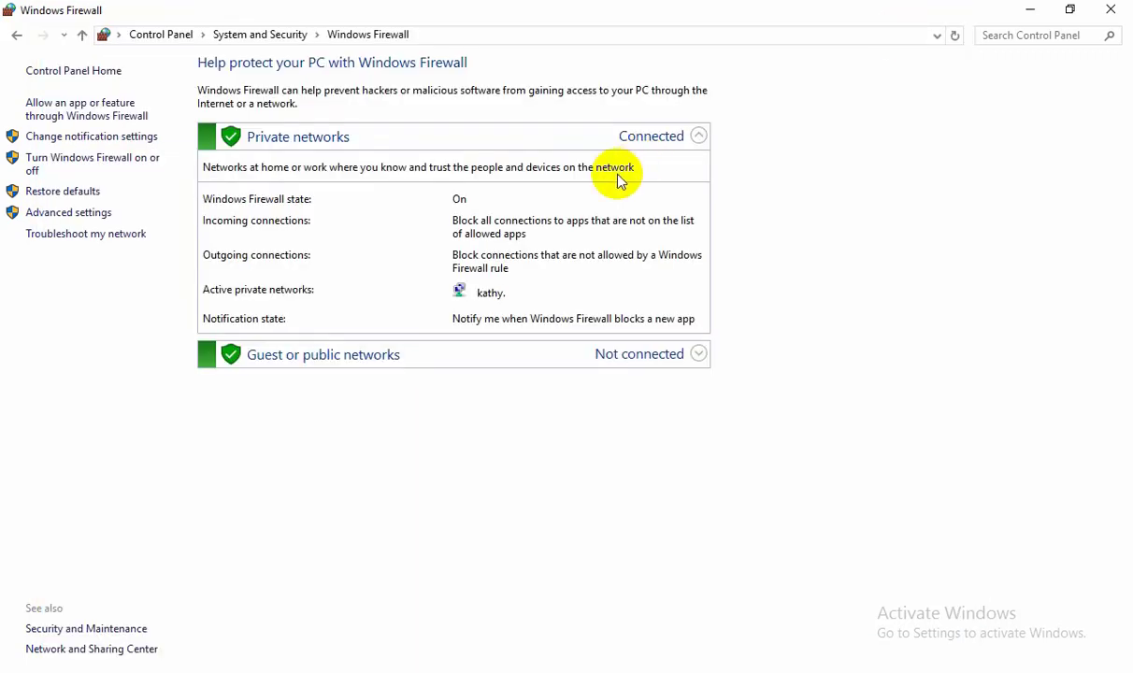
click(1106, 23)
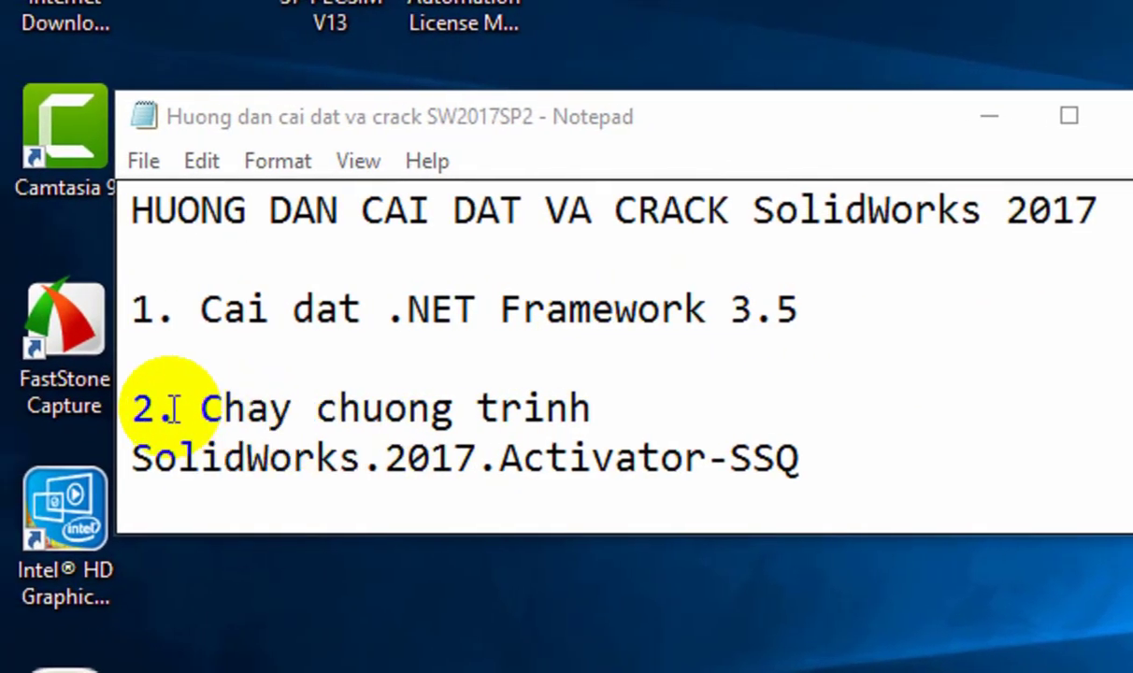
Select the SolidWorks.2017.Activator-SSQ program name in the Notepad guide
key(shift+Down)
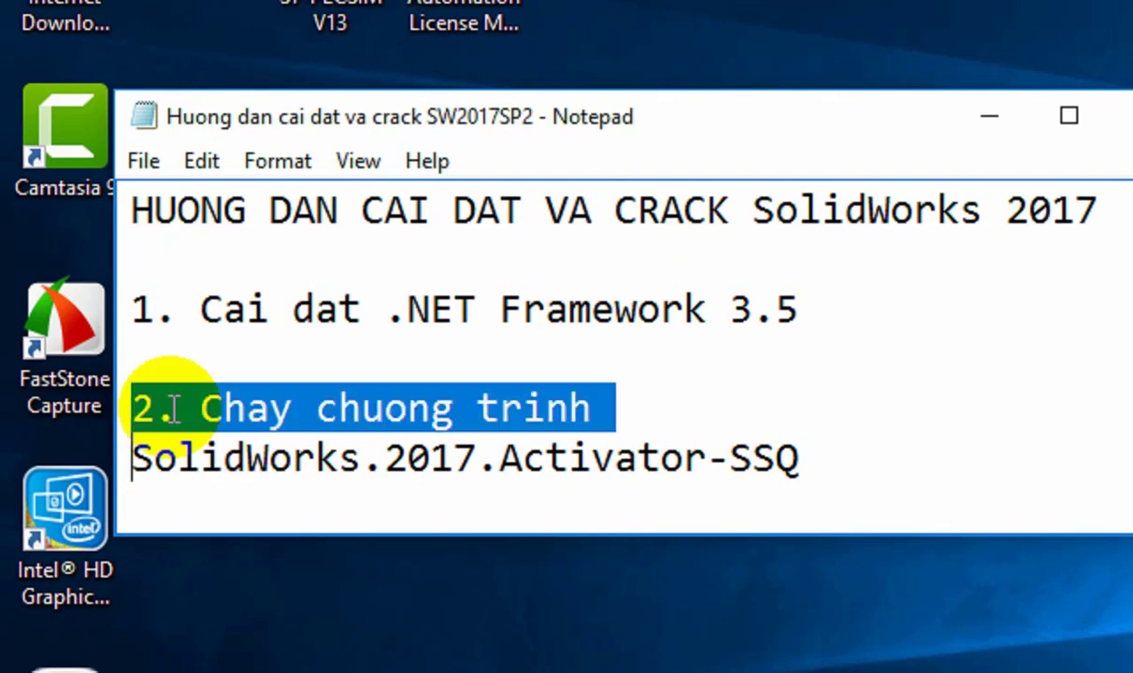
key(Down)
key(shift+End)
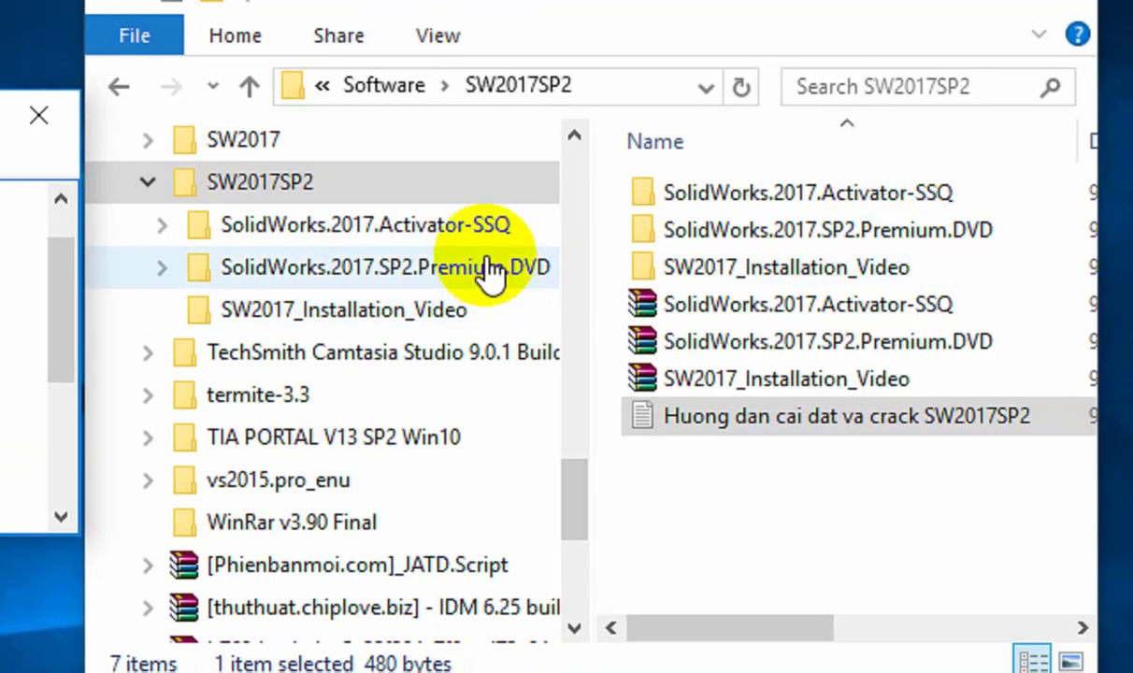
Browse into the SolidWorks.2017.Activator-SSQ folder and copy the inner activator folder
click(457, 241)
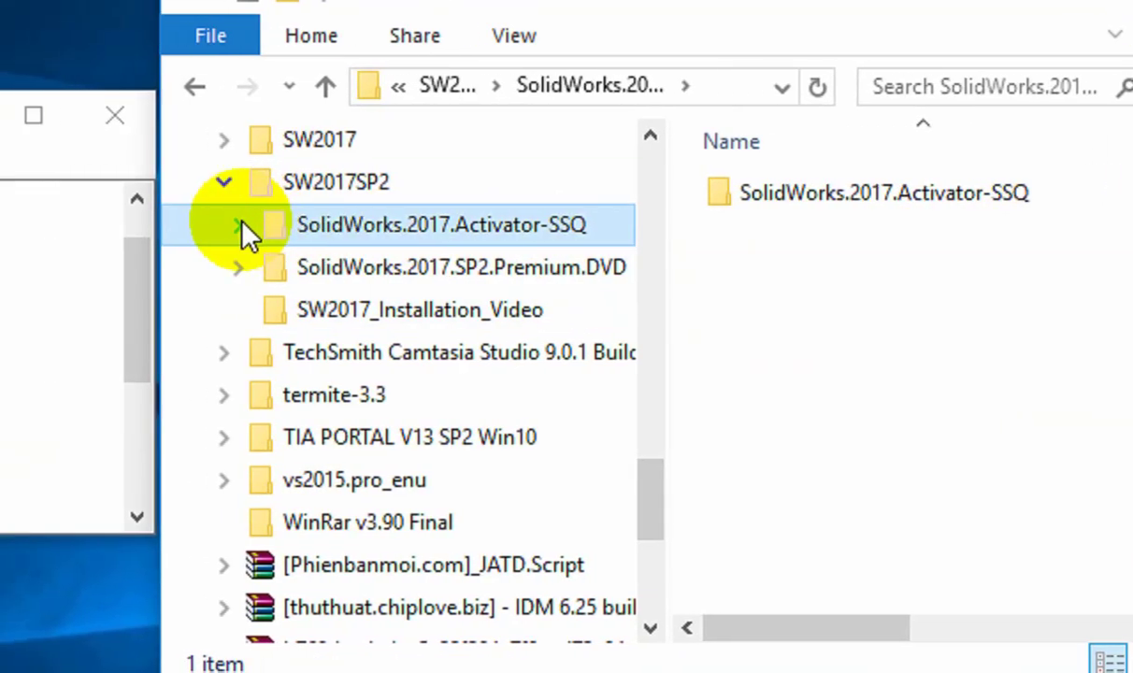
click(264, 225)
click(460, 270)
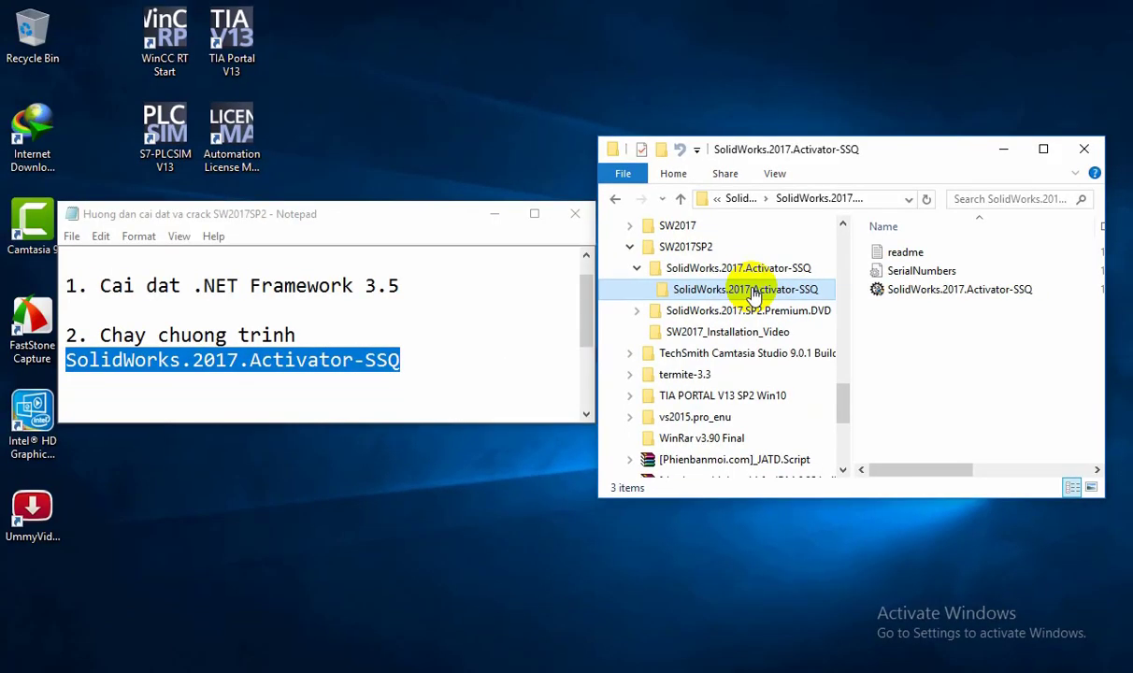
right_click(765, 293)
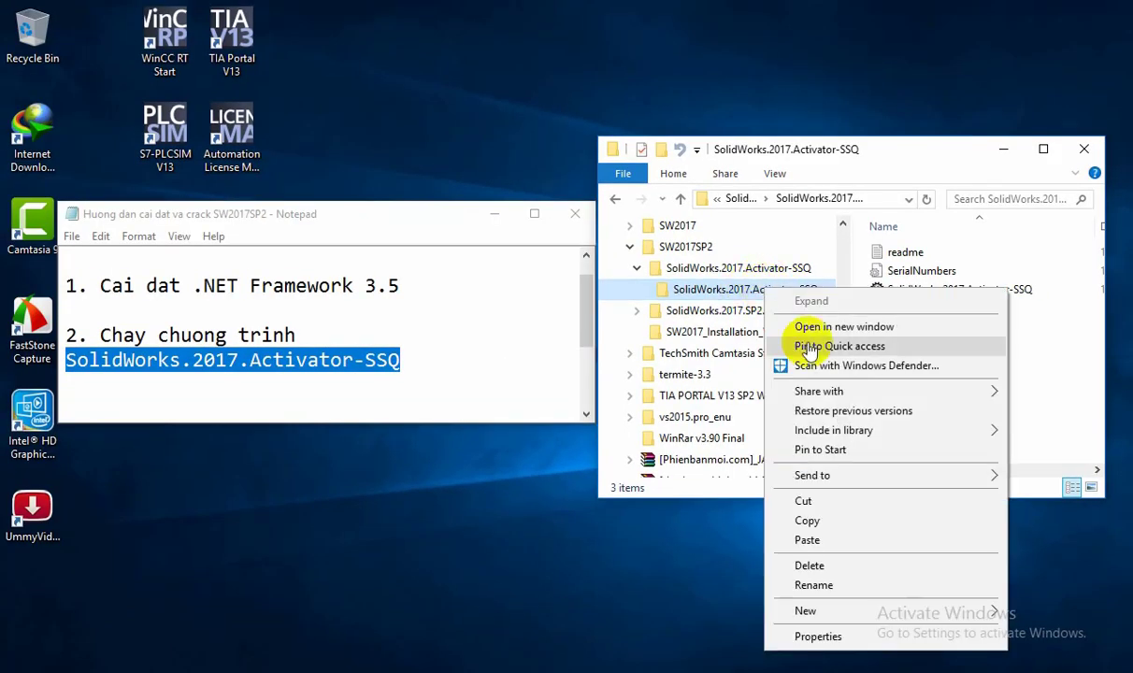
click(827, 521)
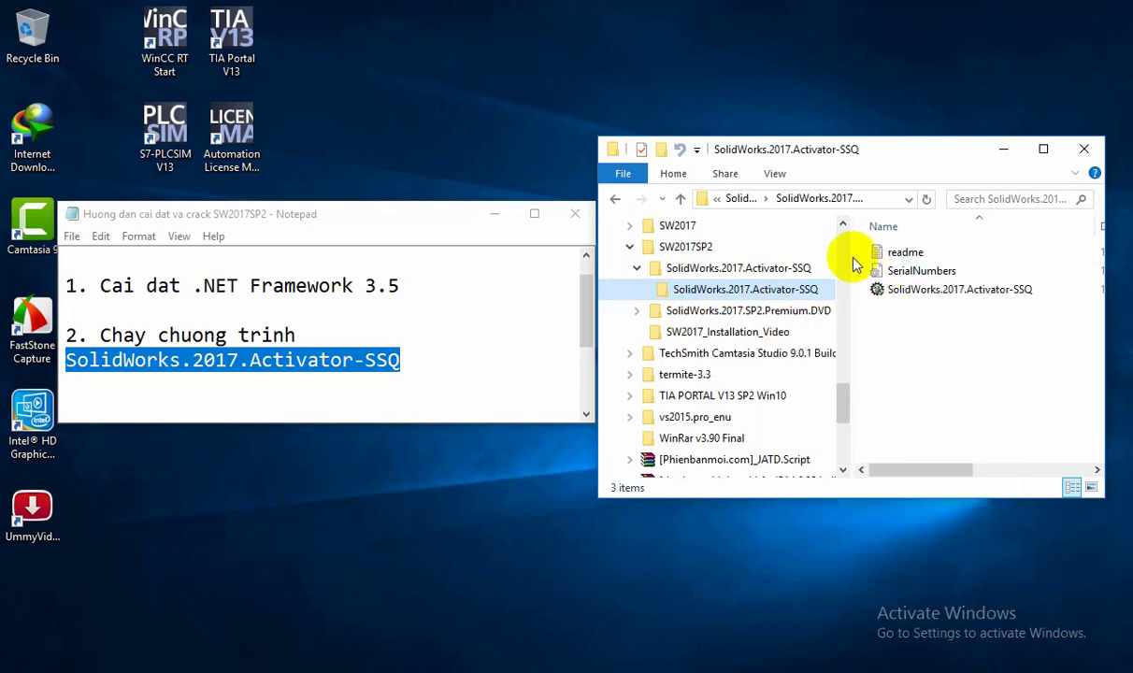
Create a new folder named Temp on the BOOTCAMP (C:) drive
scroll(847, 257, up, 4)
scroll(845, 265, up, 4)
scroll(844, 257, up, 3)
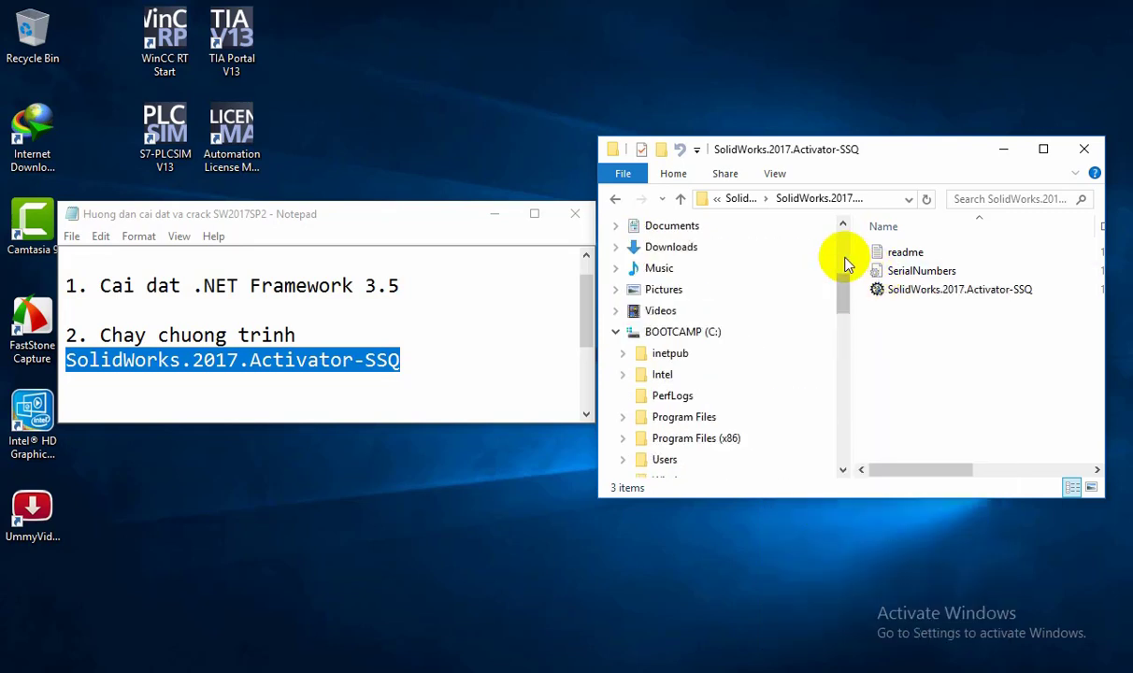
click(708, 333)
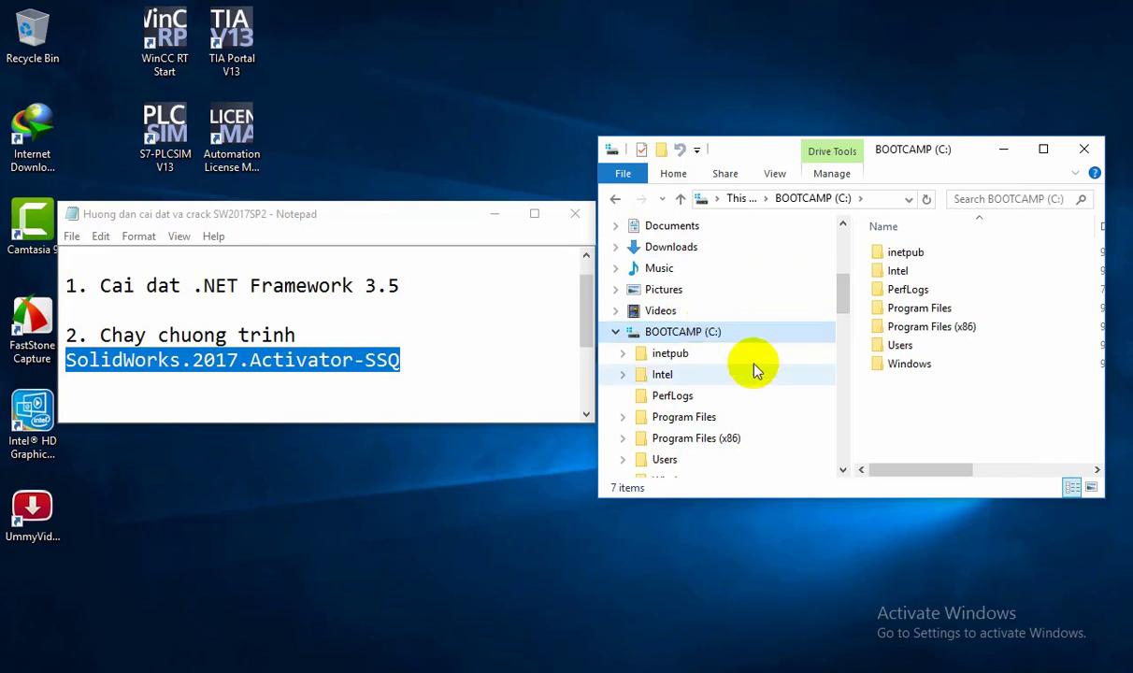
right_click(916, 414)
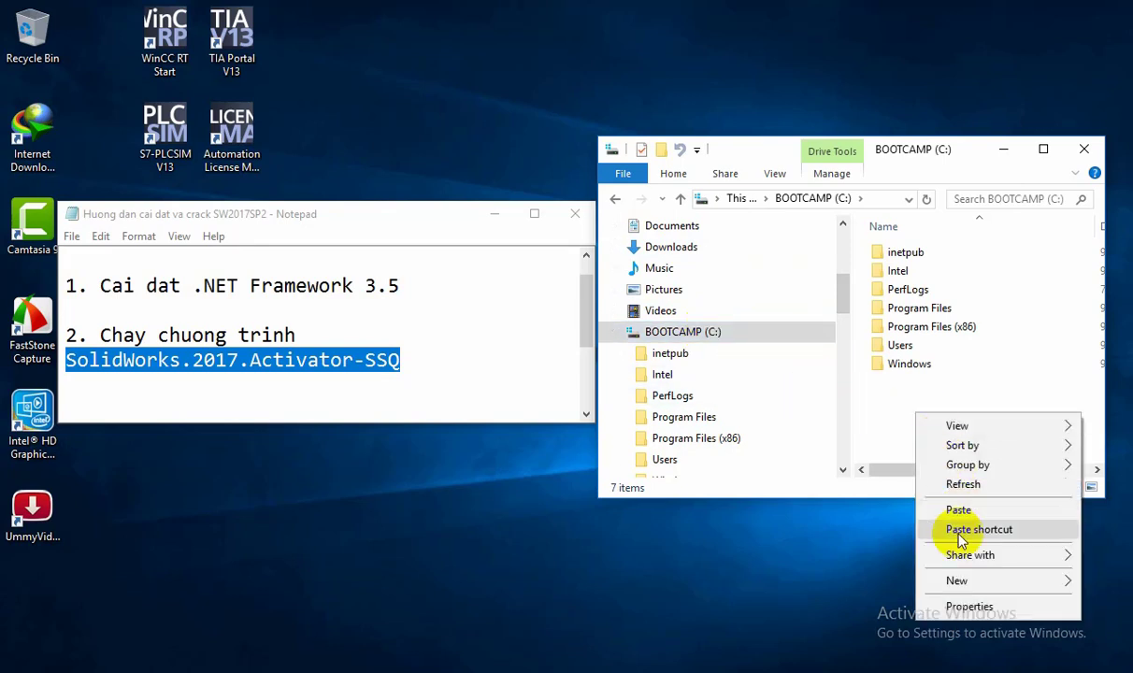
mouse_move(957, 581)
click(835, 583)
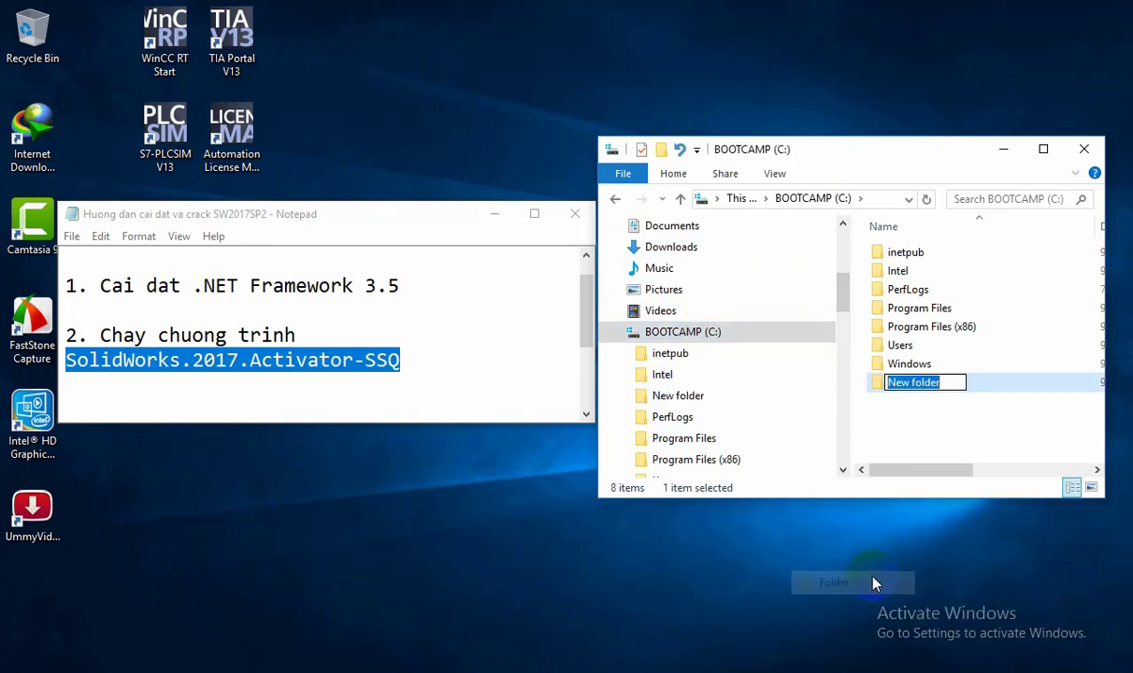
text(Temp)
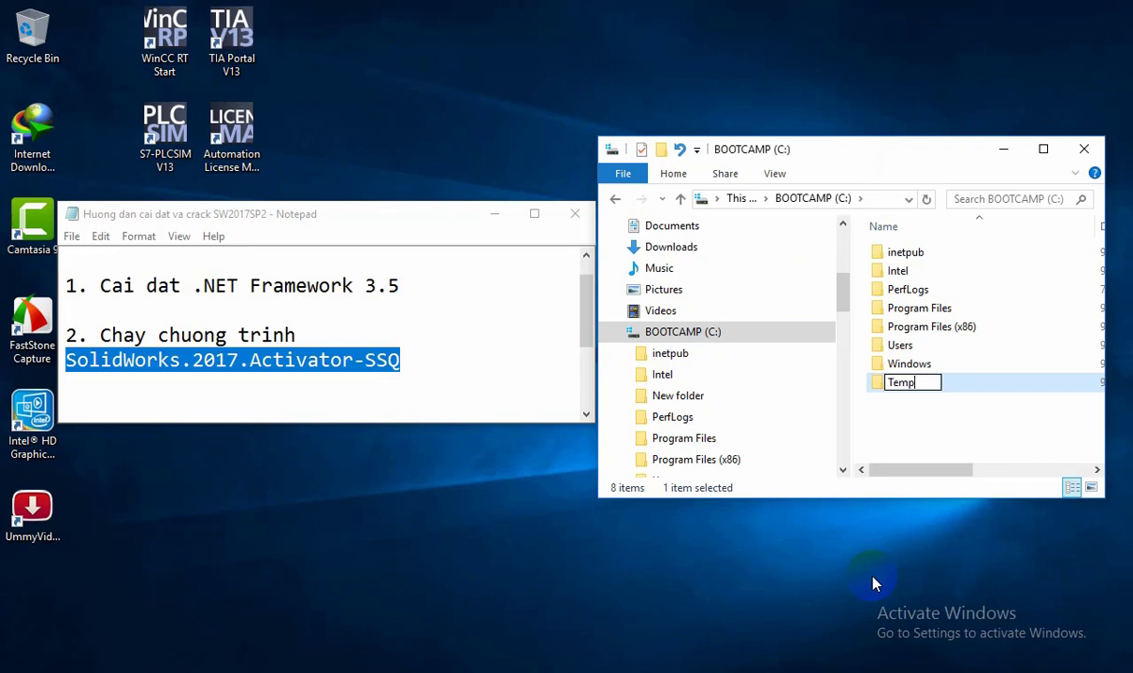
key(Return)
Paste the activator folder into C:\Temp and open it
double_click(903, 383)
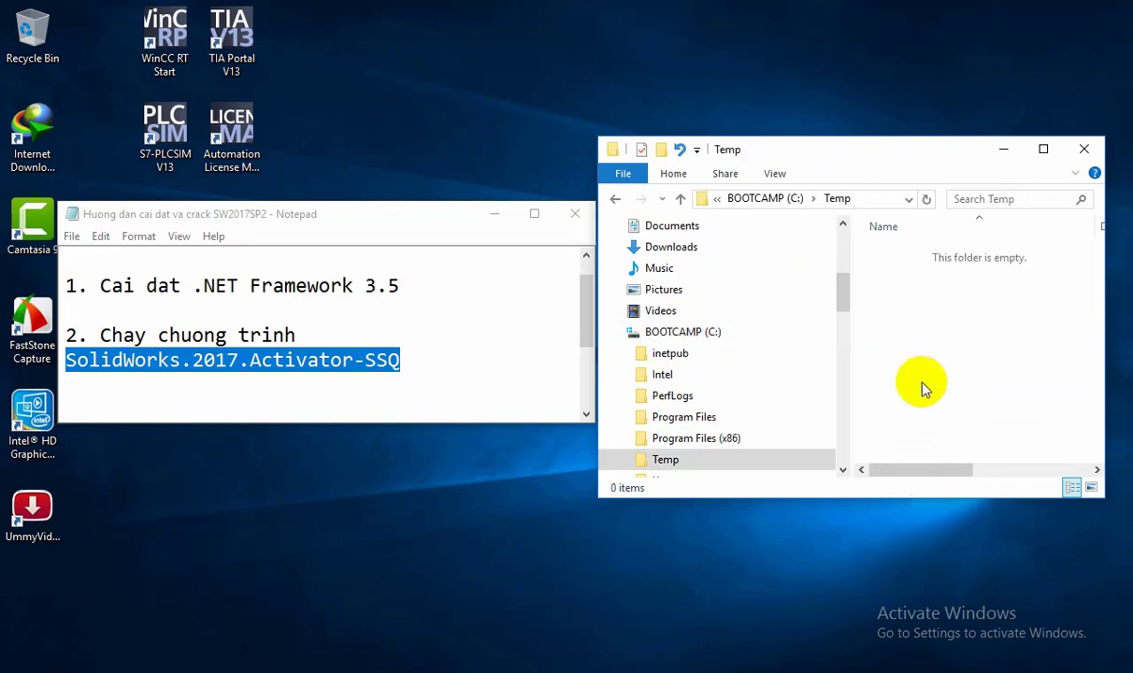
right_click(922, 349)
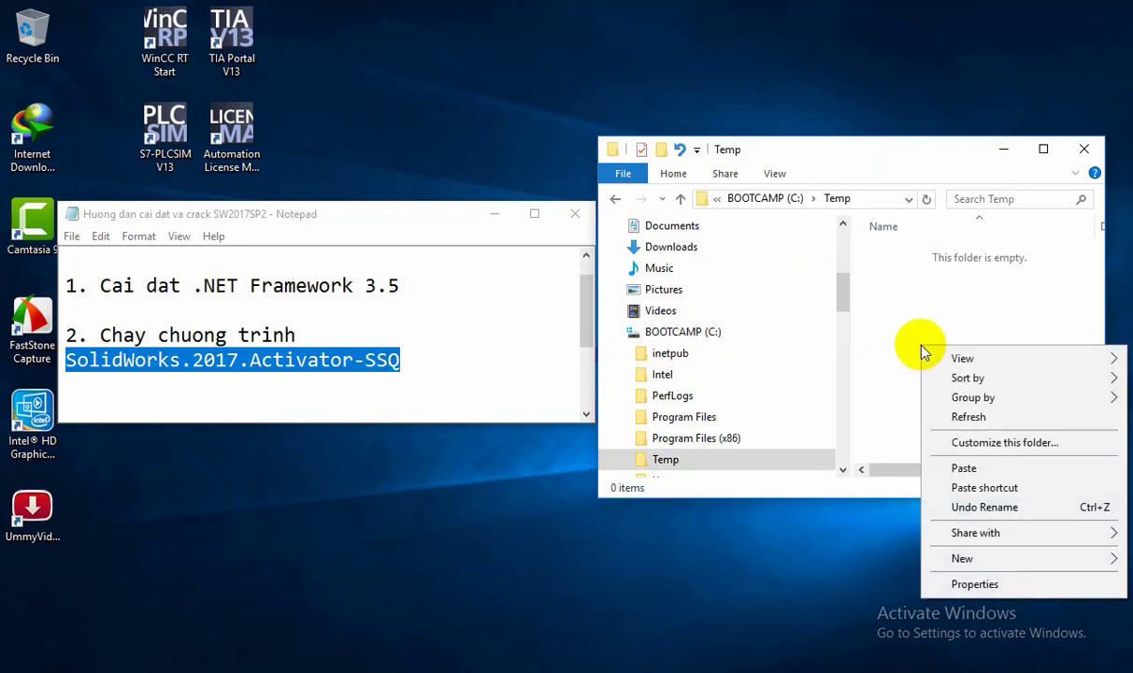
click(970, 470)
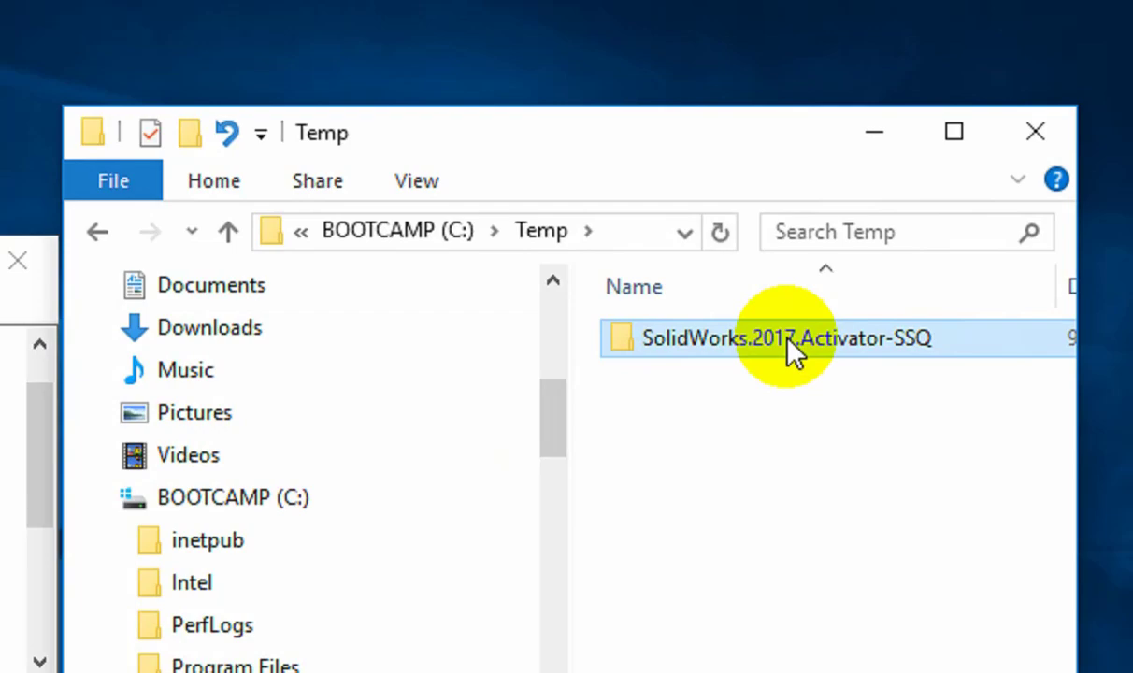
double_click(964, 257)
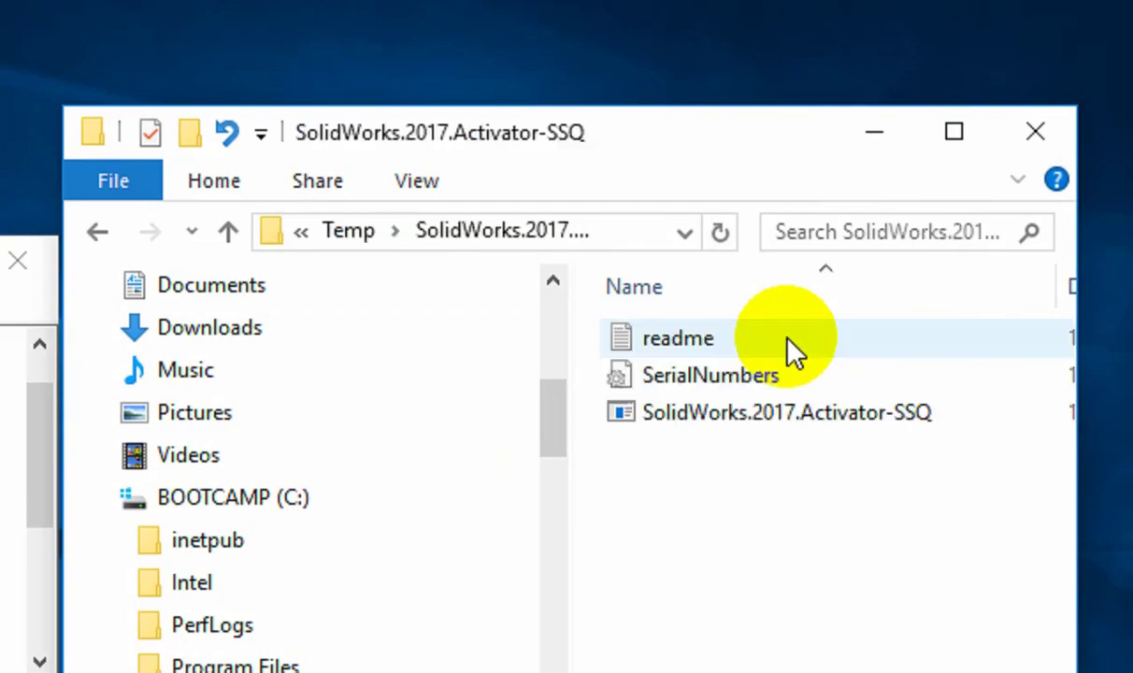
Run the activator program file as administrator
click(888, 291)
key(F2)
right_click(888, 297)
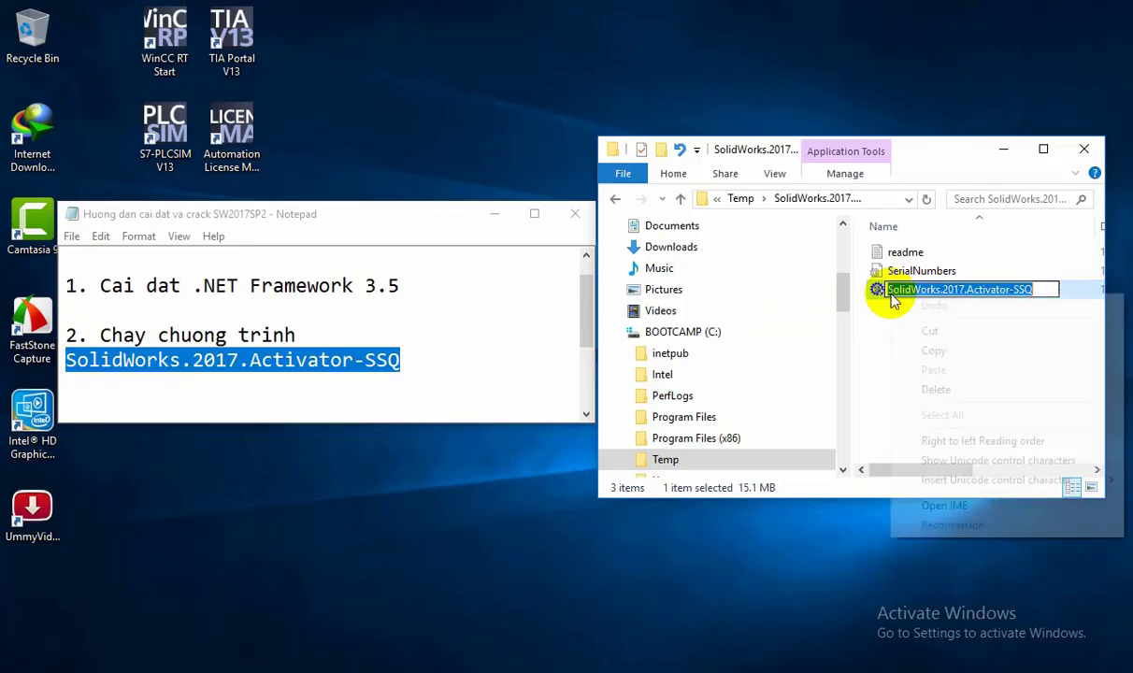
key(Escape)
right_click(882, 295)
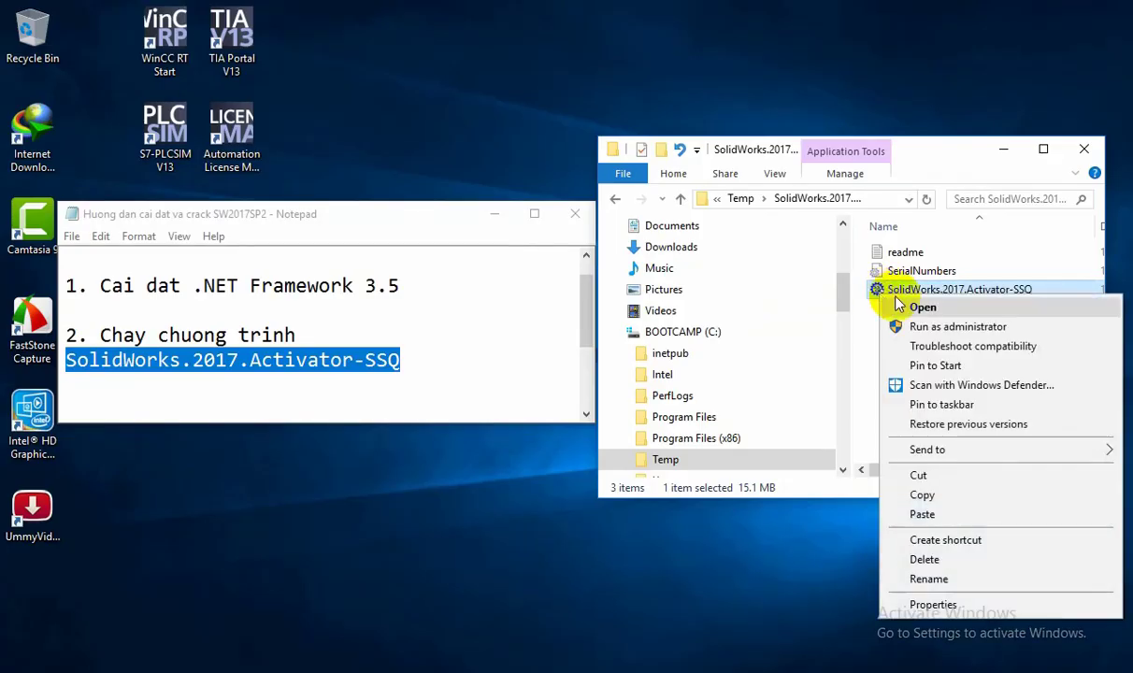
click(948, 329)
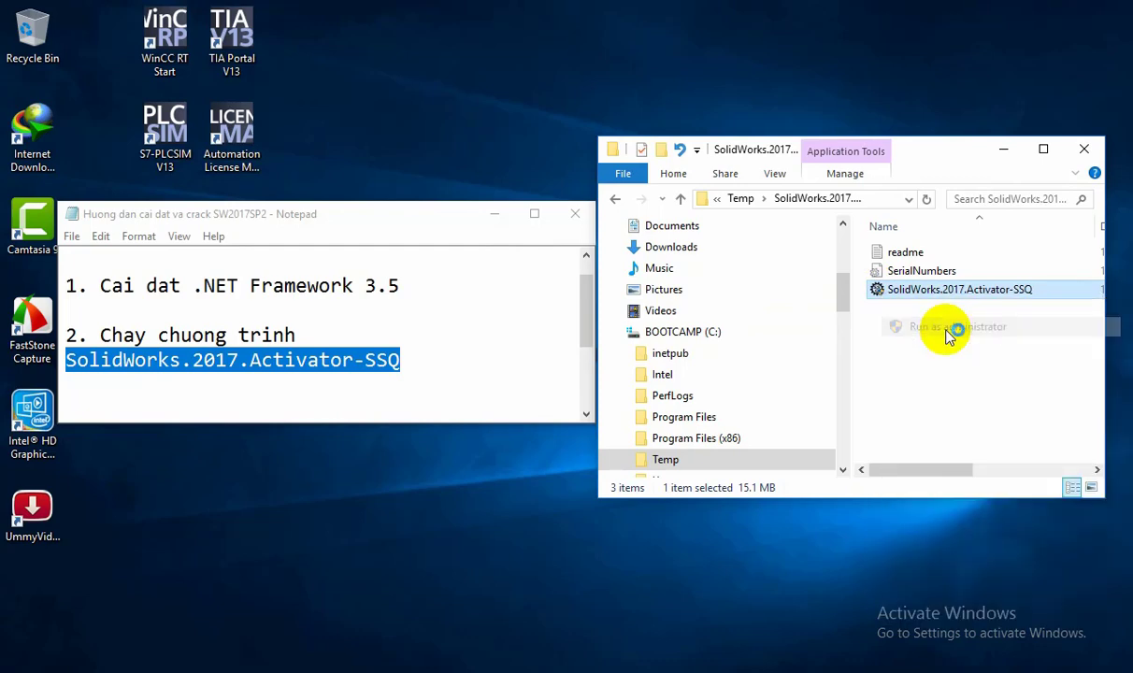
Allow the activator to start, then apply Force Local Activation serial numbers and confirm the change
click(947, 329)
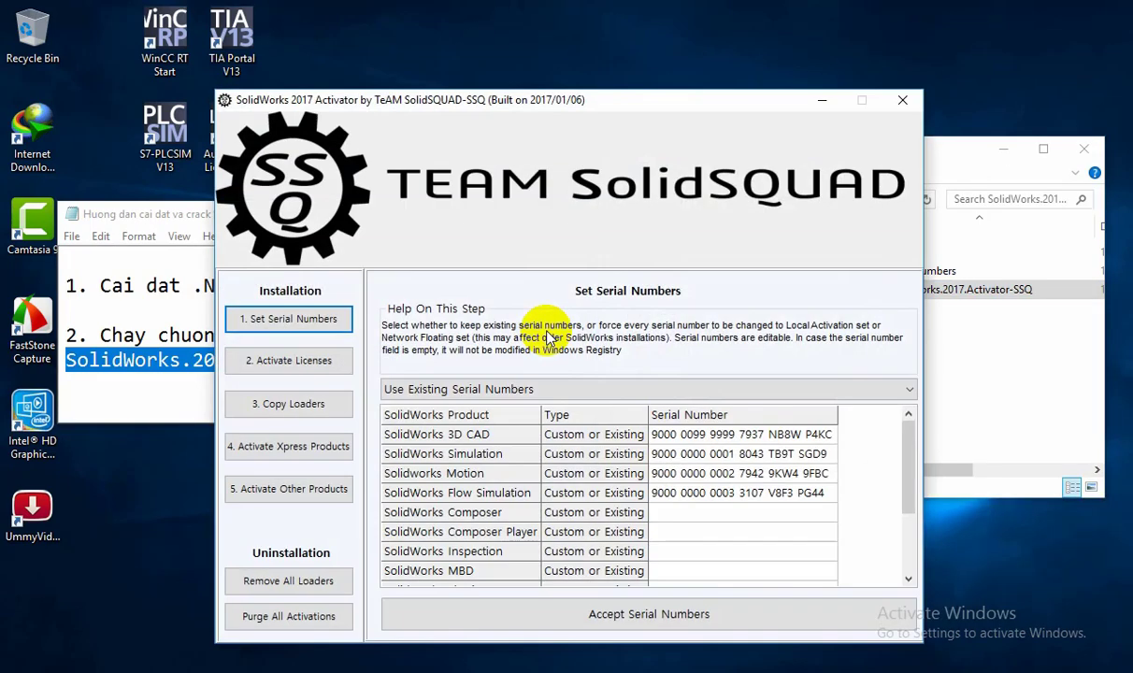
click(557, 389)
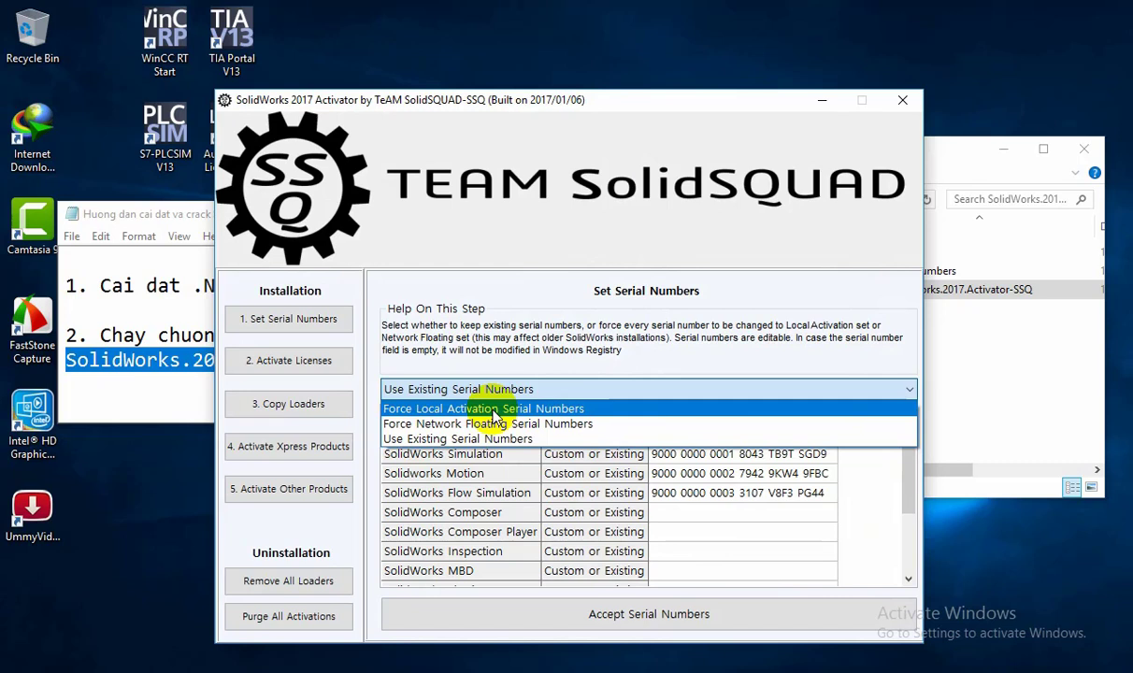
click(492, 410)
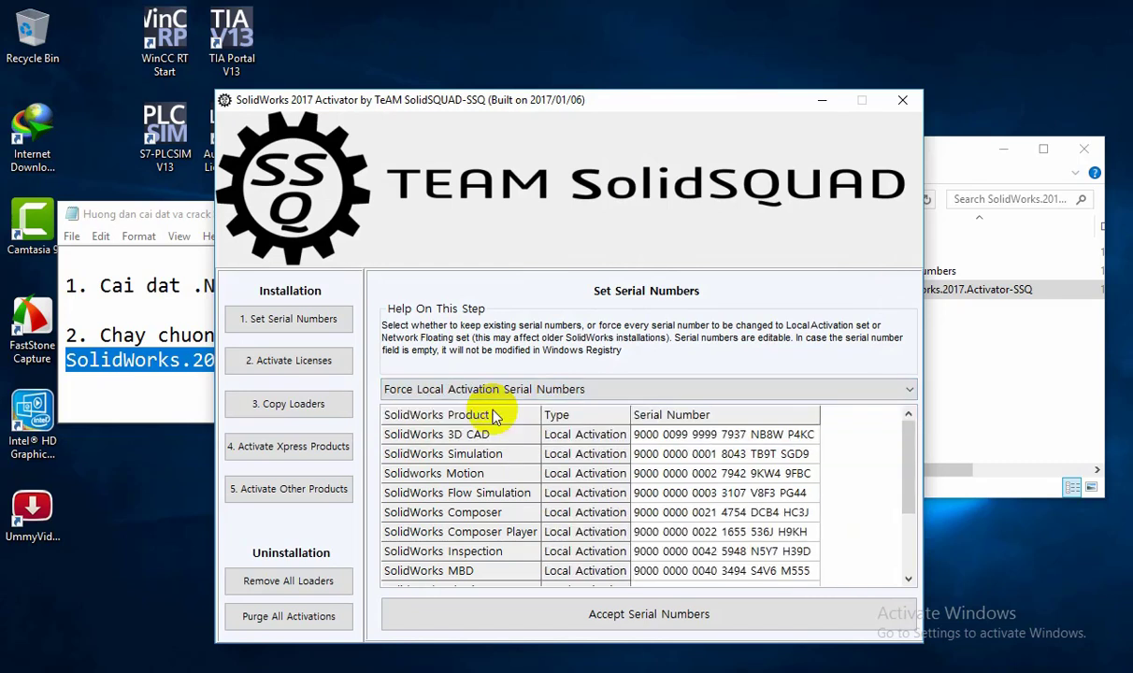
click(635, 619)
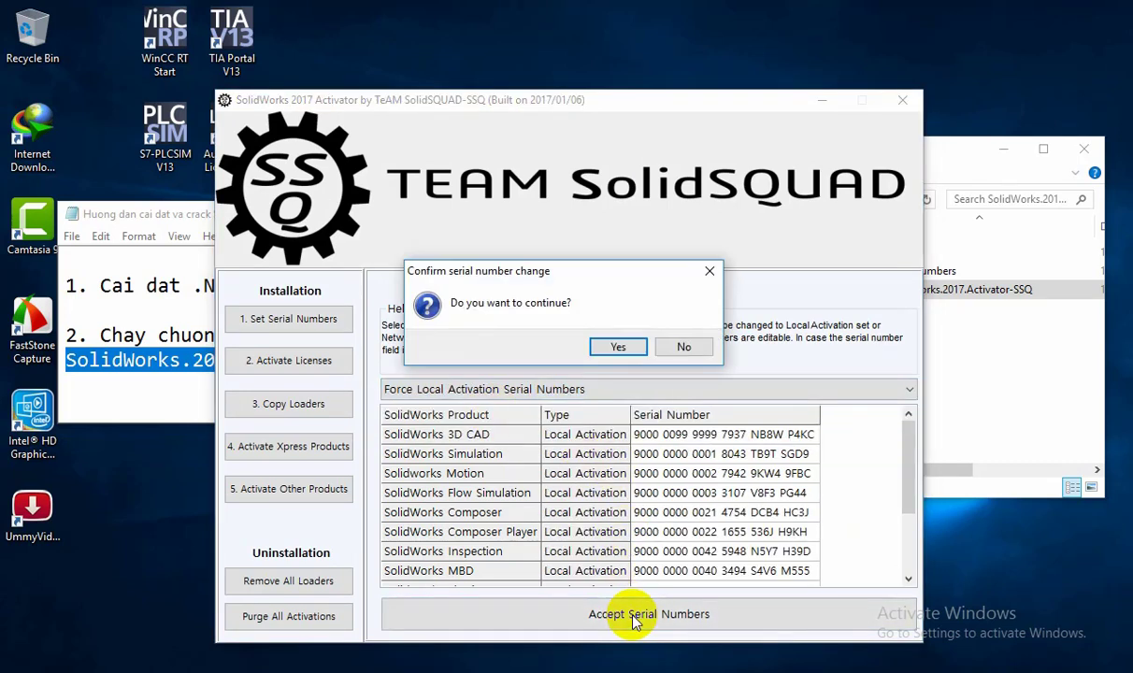
click(617, 348)
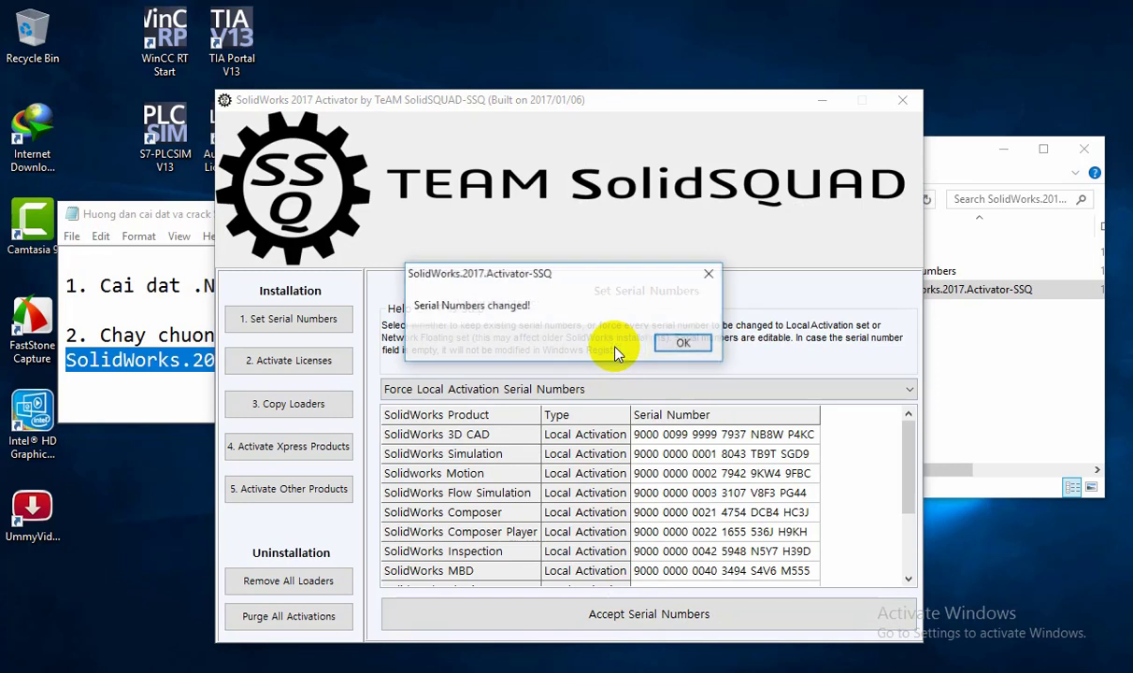
click(675, 344)
On Activate Licenses, set SolidWorks Simulation 2017 to skip, keeping SolidWorks 2017 and PCB 2017 activated
click(306, 363)
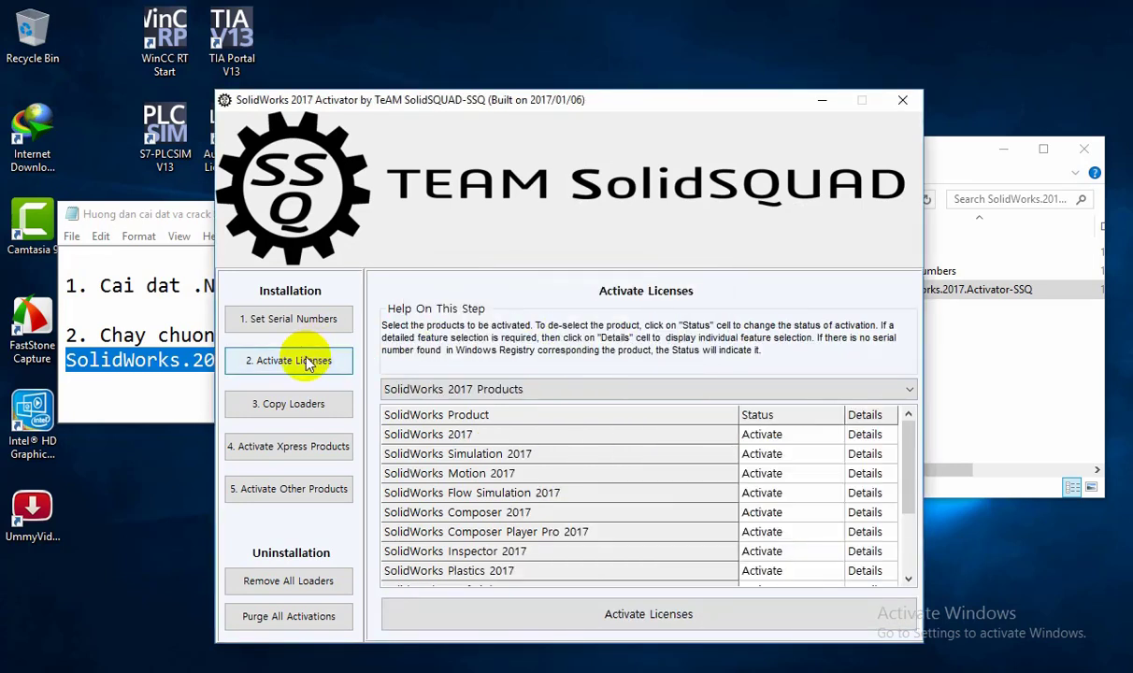
click(791, 436)
click(786, 436)
click(781, 456)
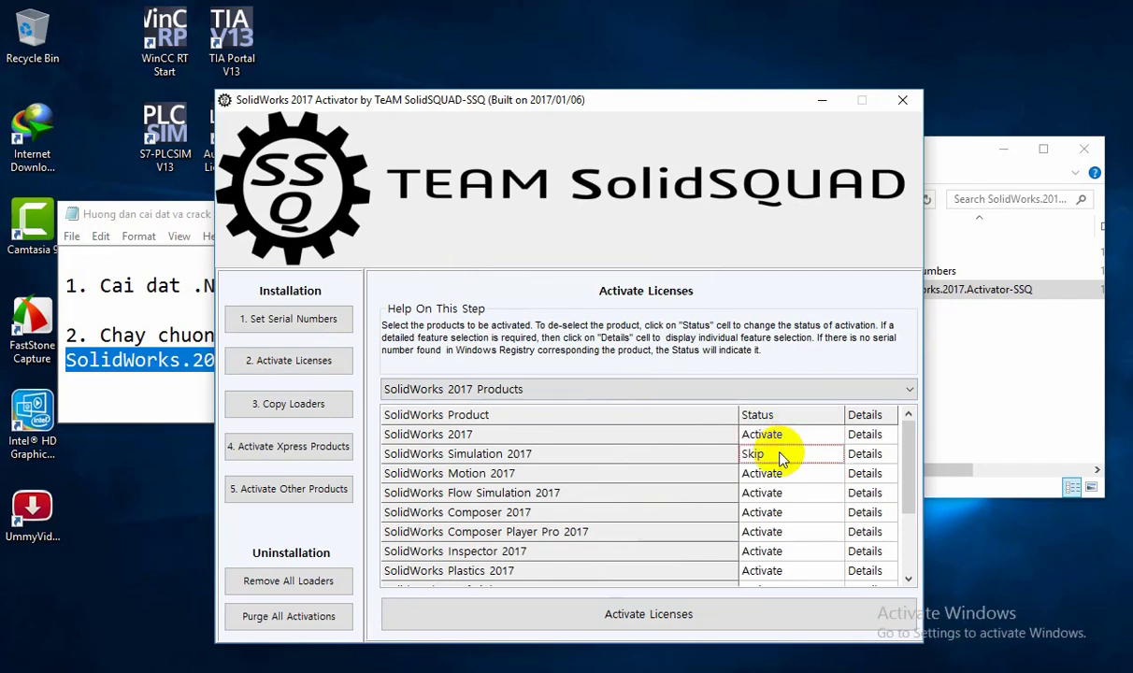
drag(904, 528, 903, 606)
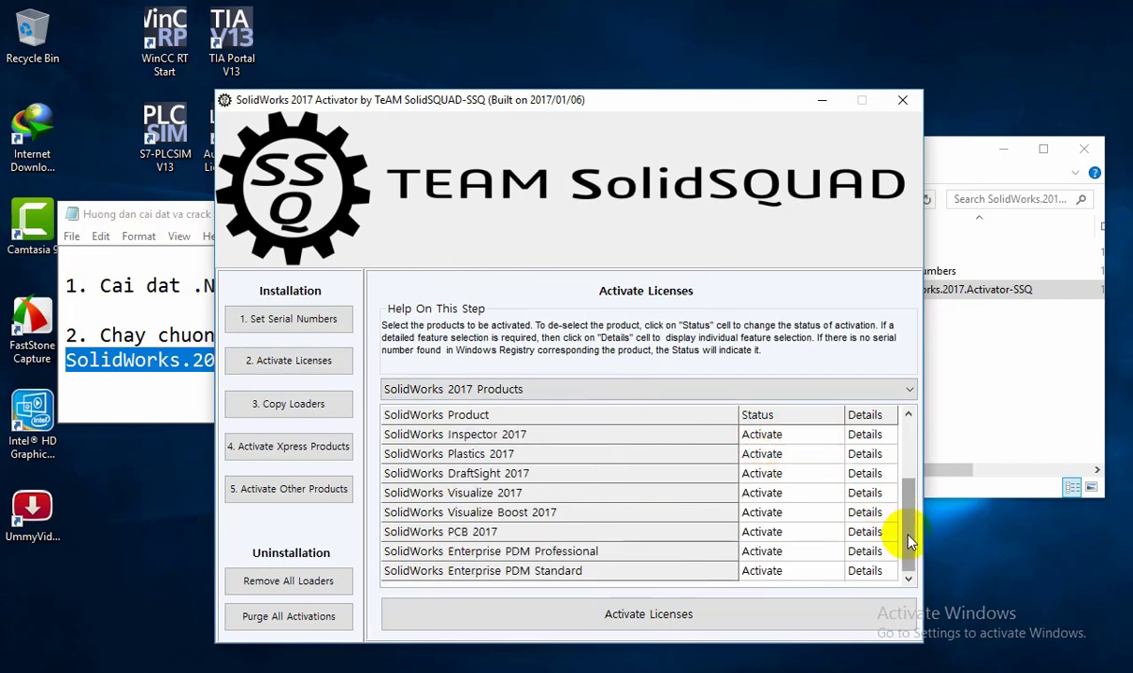
click(763, 533)
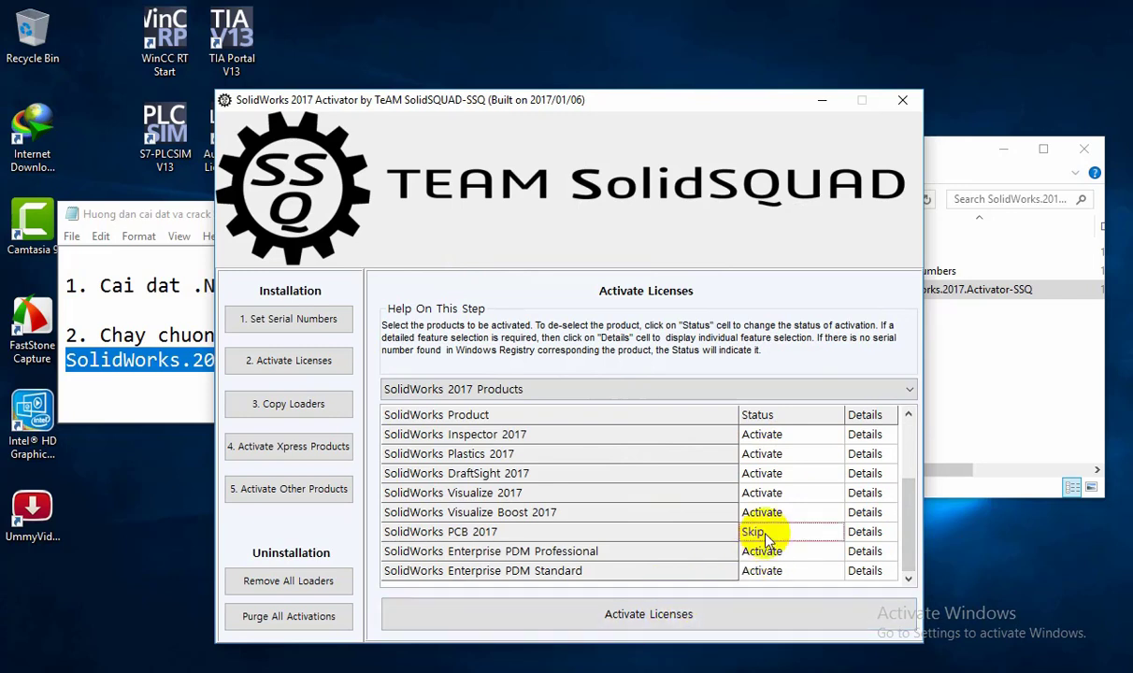
click(761, 532)
Activate the chosen licenses, answer the network license prompt, and close the activator
click(648, 617)
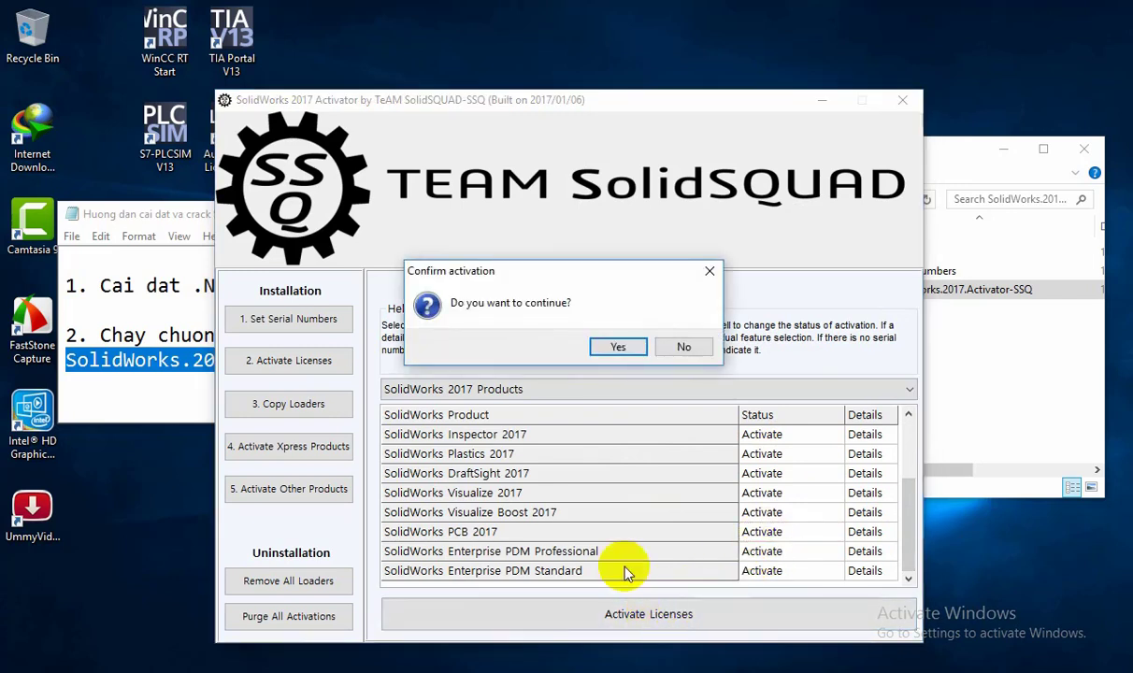
click(618, 356)
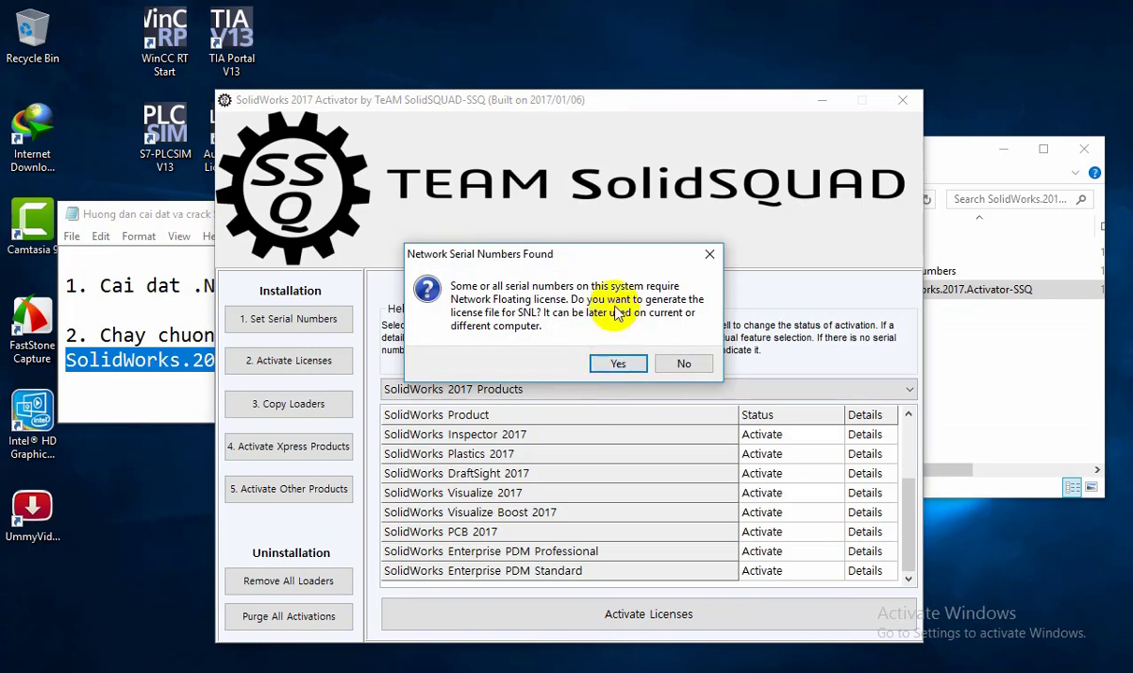
click(684, 370)
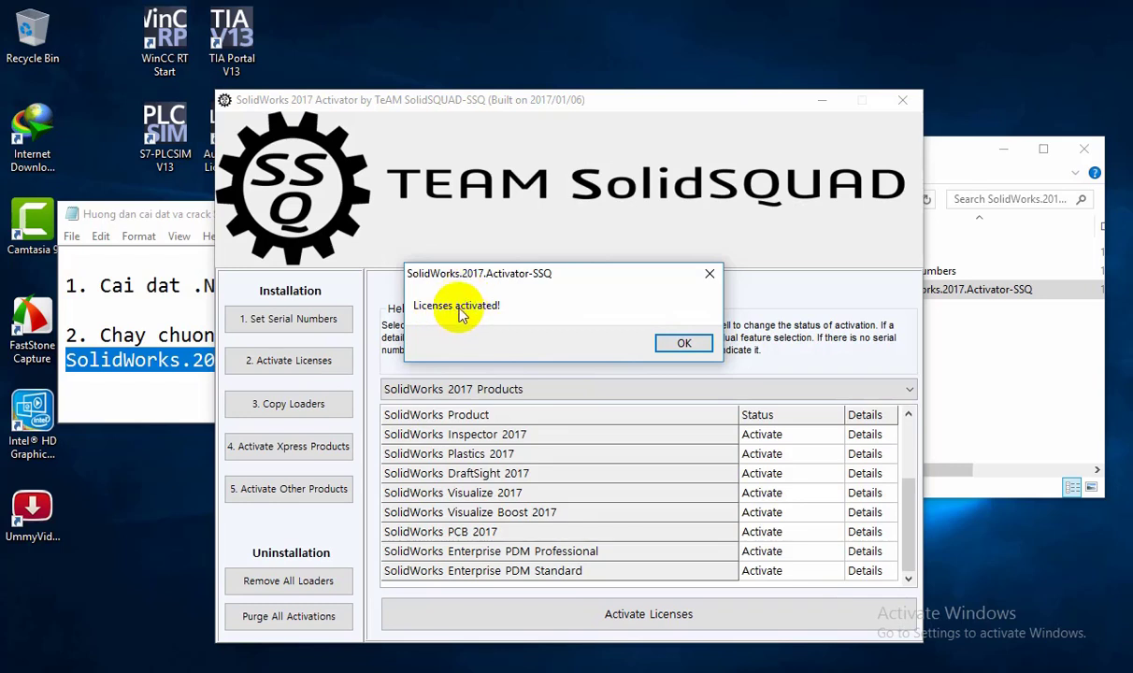
click(686, 343)
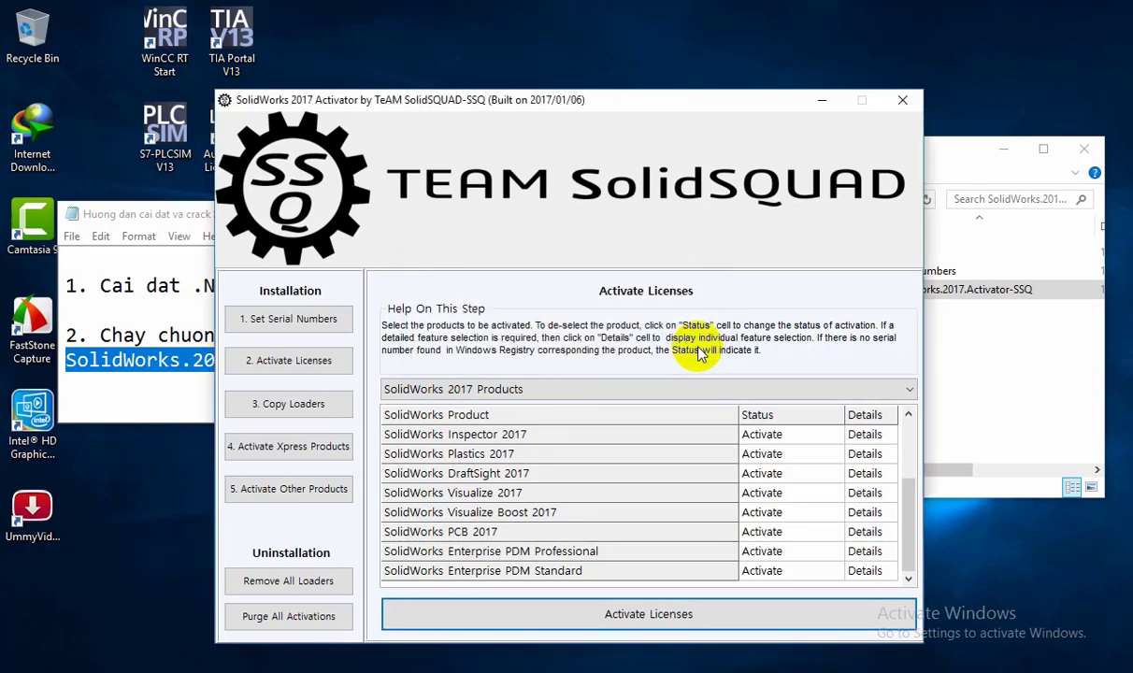
click(893, 101)
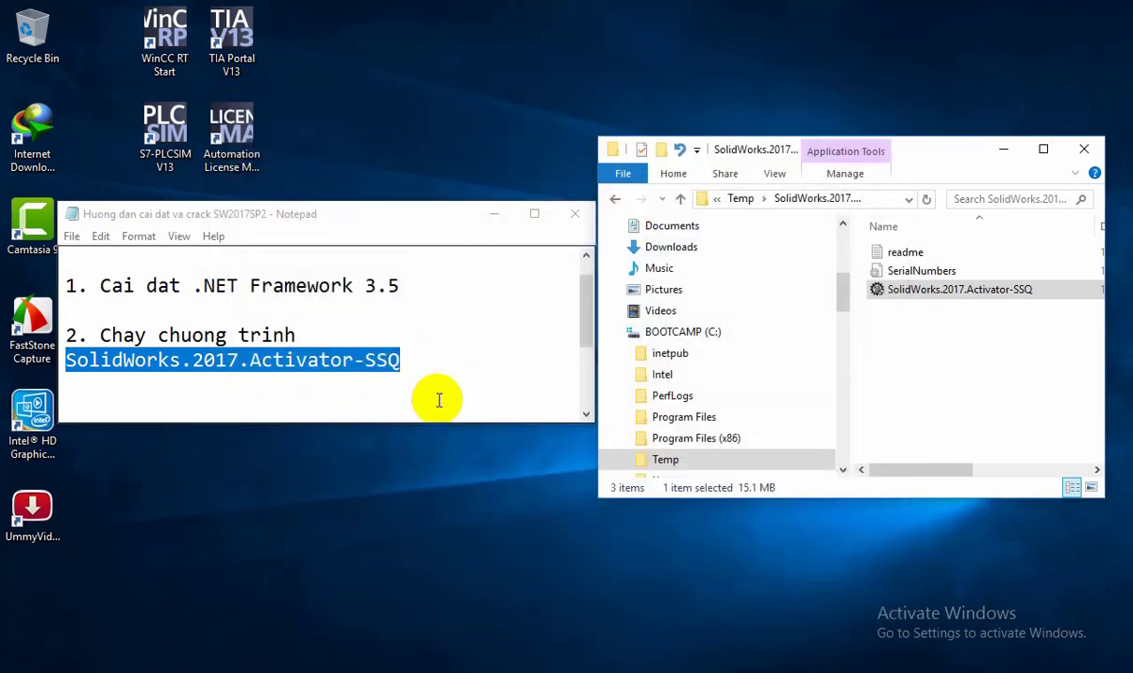
Review the installation notes and highlight the line about installing SolidWorks 2017
click(585, 414)
click(585, 414)
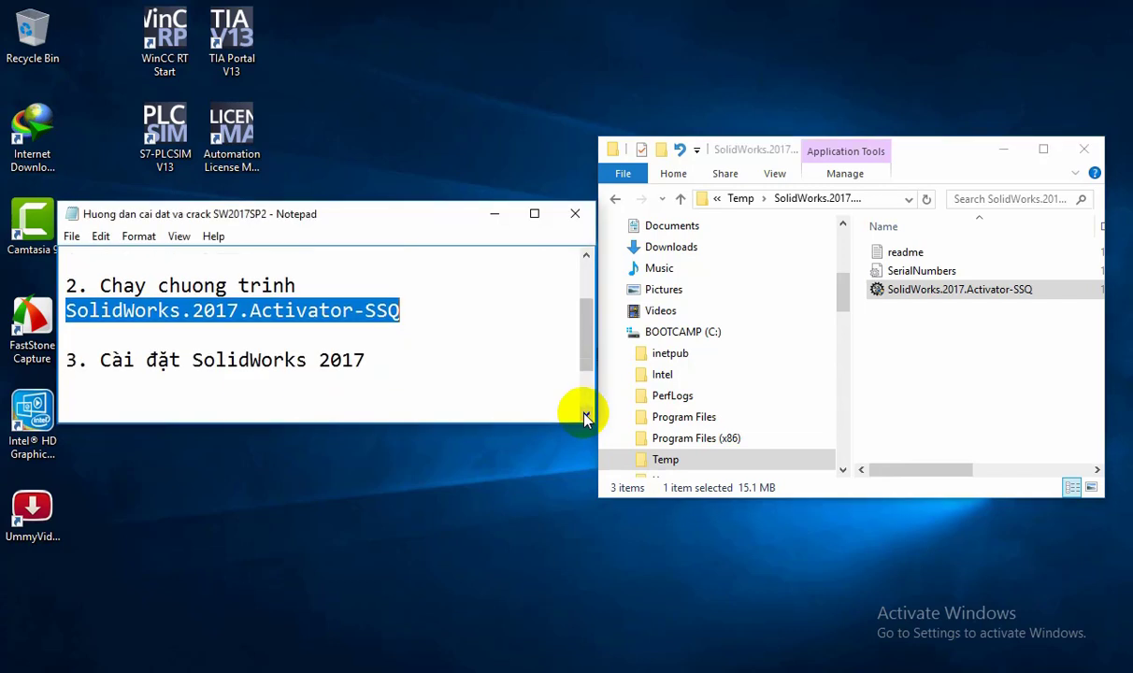
click(69, 360)
shift+click(393, 363)
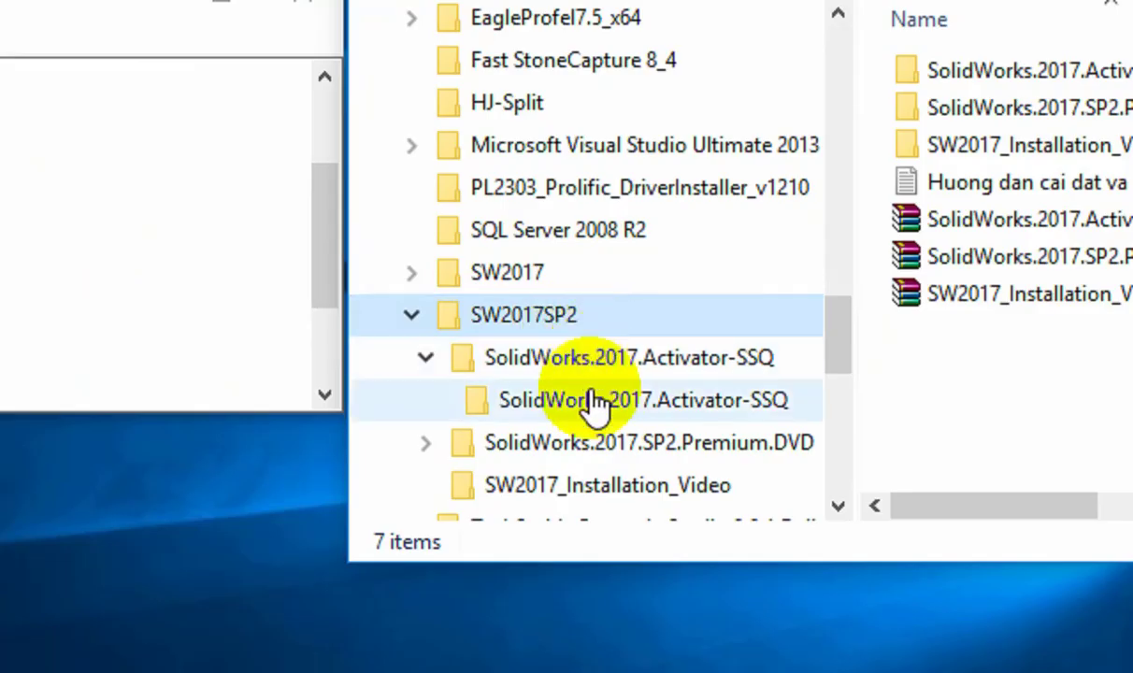
Open the SolidWorks.2017.SP2.Premium.DVD folder and launch its setup program
click(610, 451)
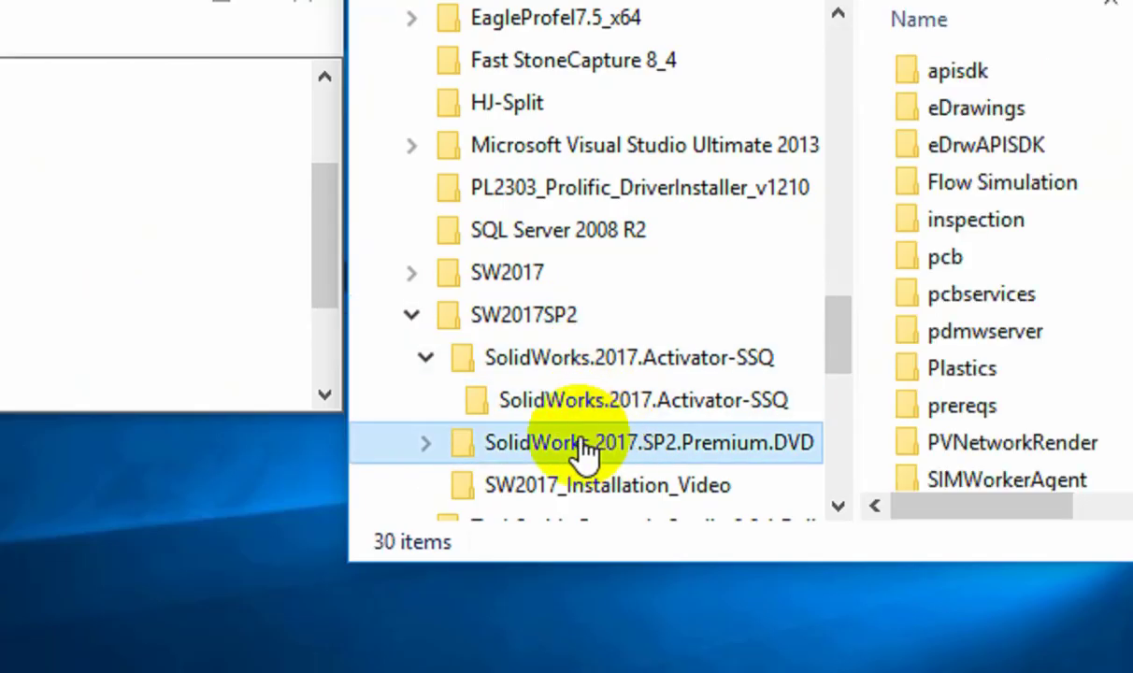
click(578, 363)
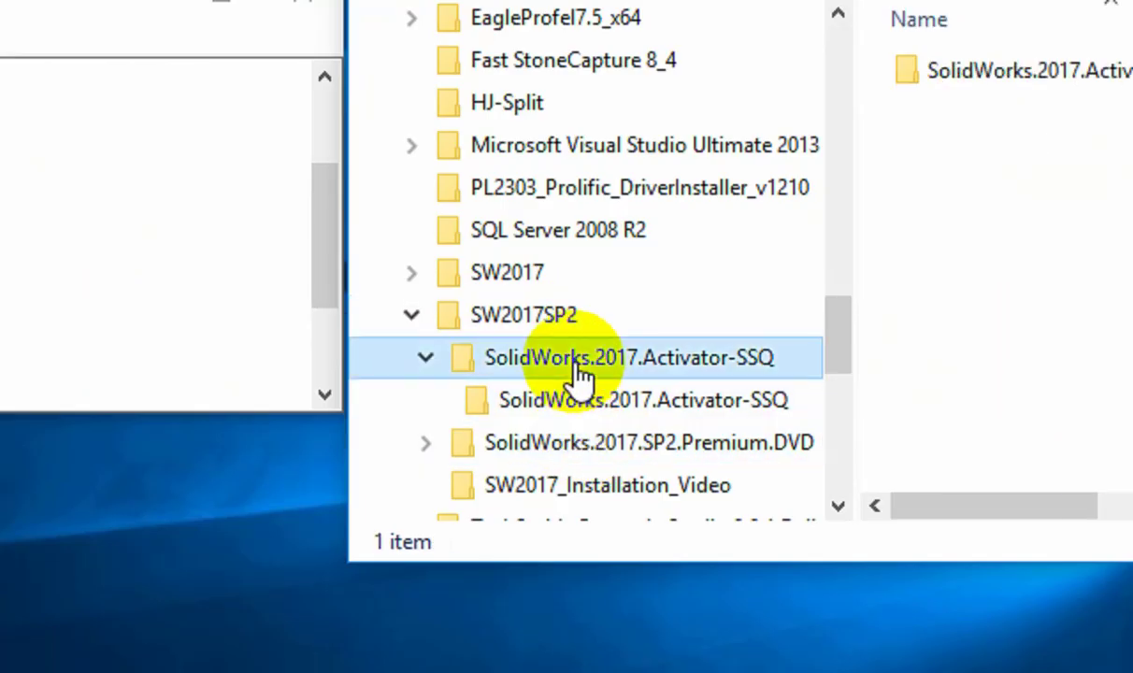
click(547, 316)
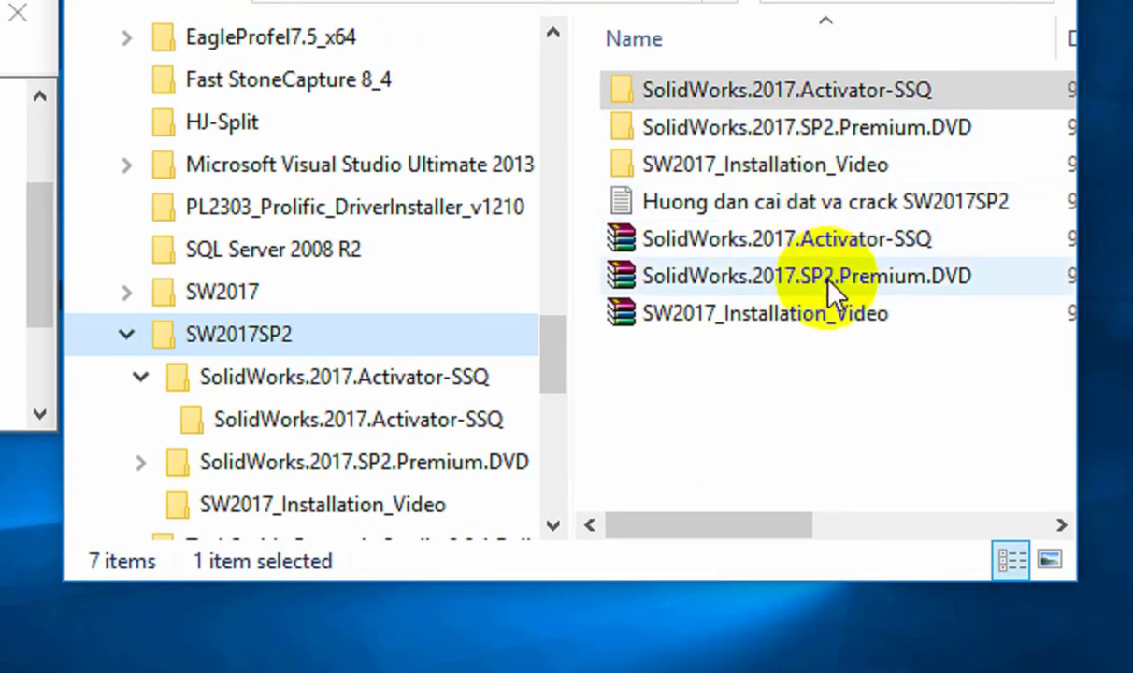
right_click(829, 281)
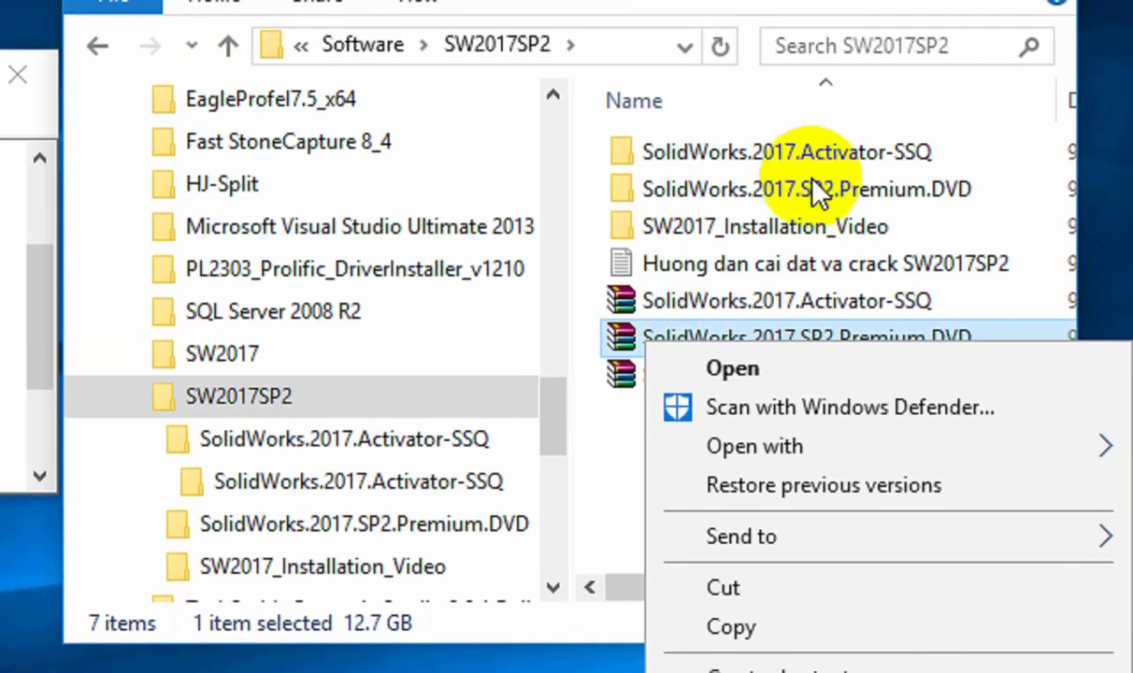
click(817, 179)
double_click(816, 179)
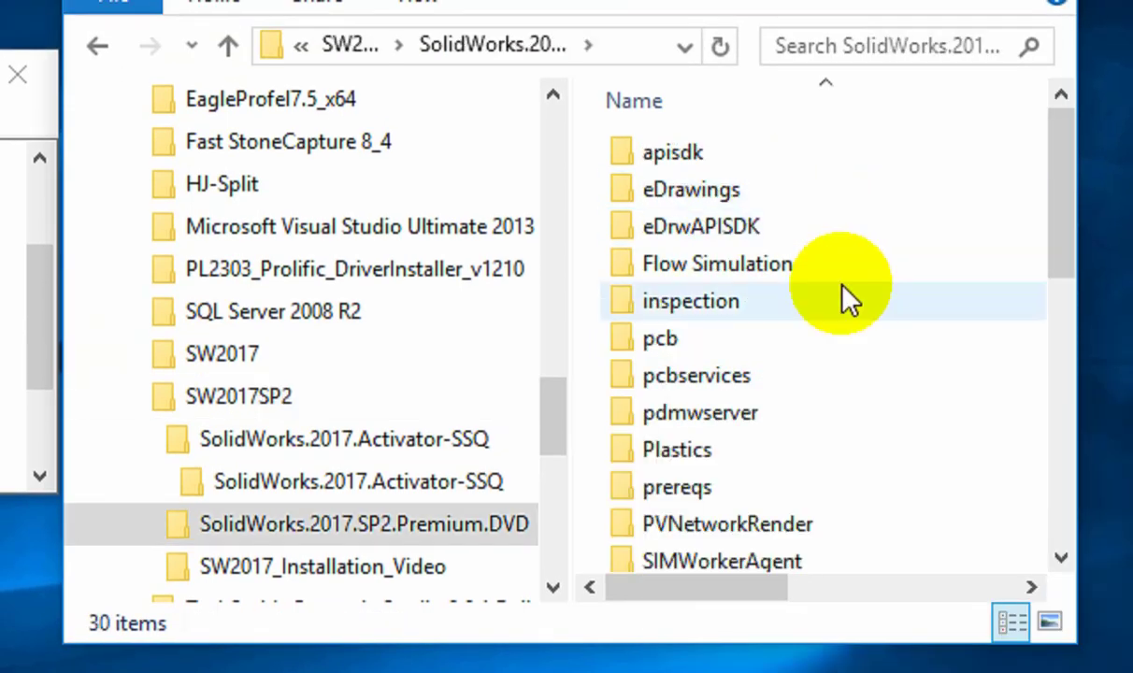
scroll(840, 296, down, 6)
click(691, 483)
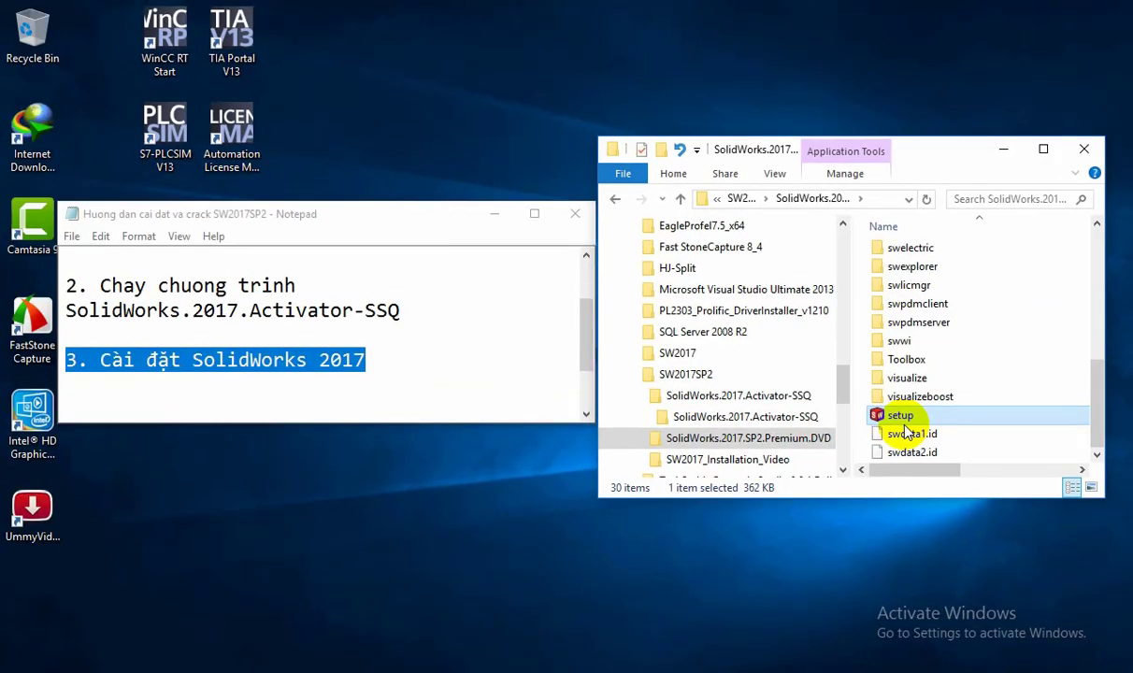
double_click(904, 426)
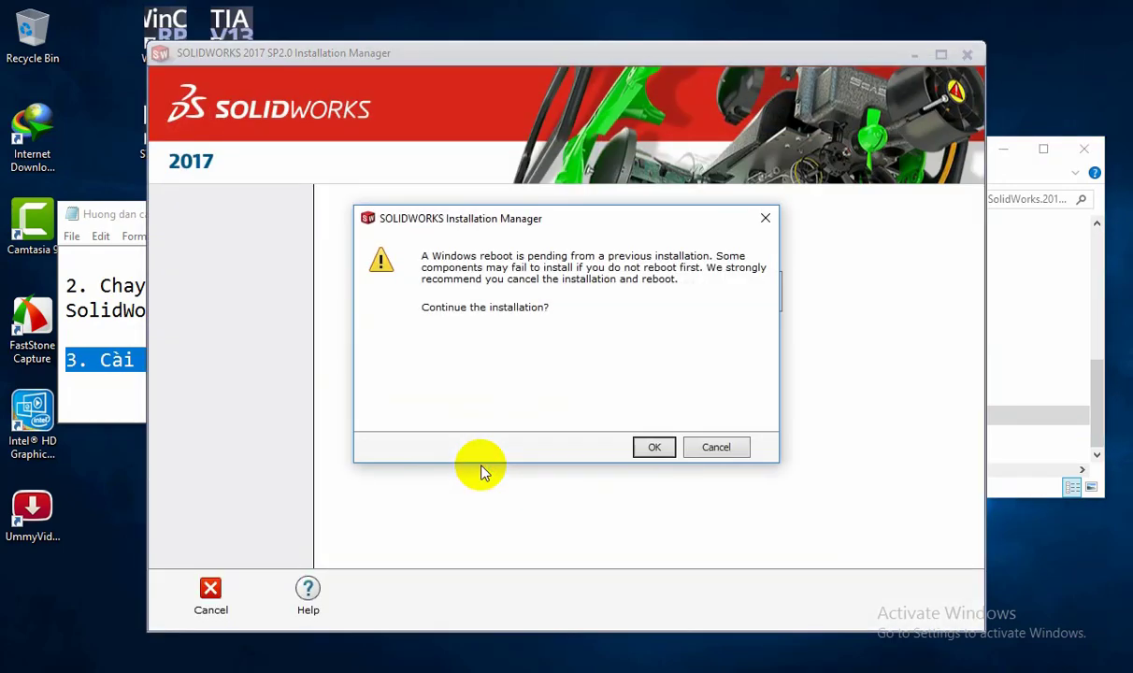
Continue past the reboot warning, keep the Individual install, and accept the pre-filled serial numbers
click(656, 449)
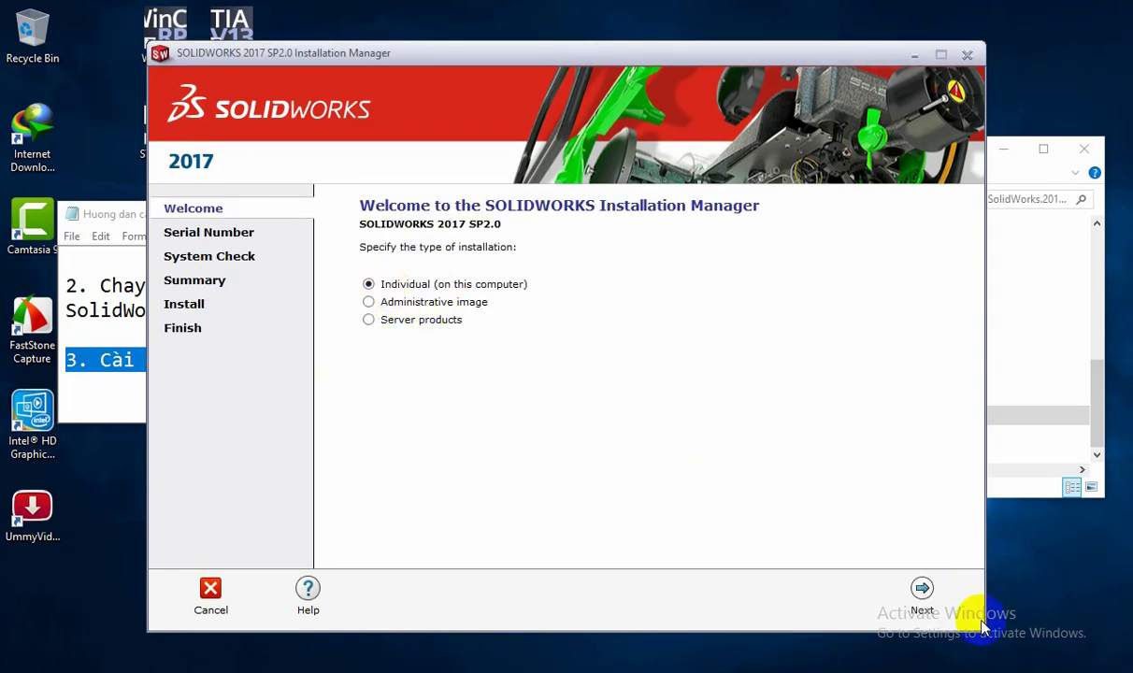
click(924, 593)
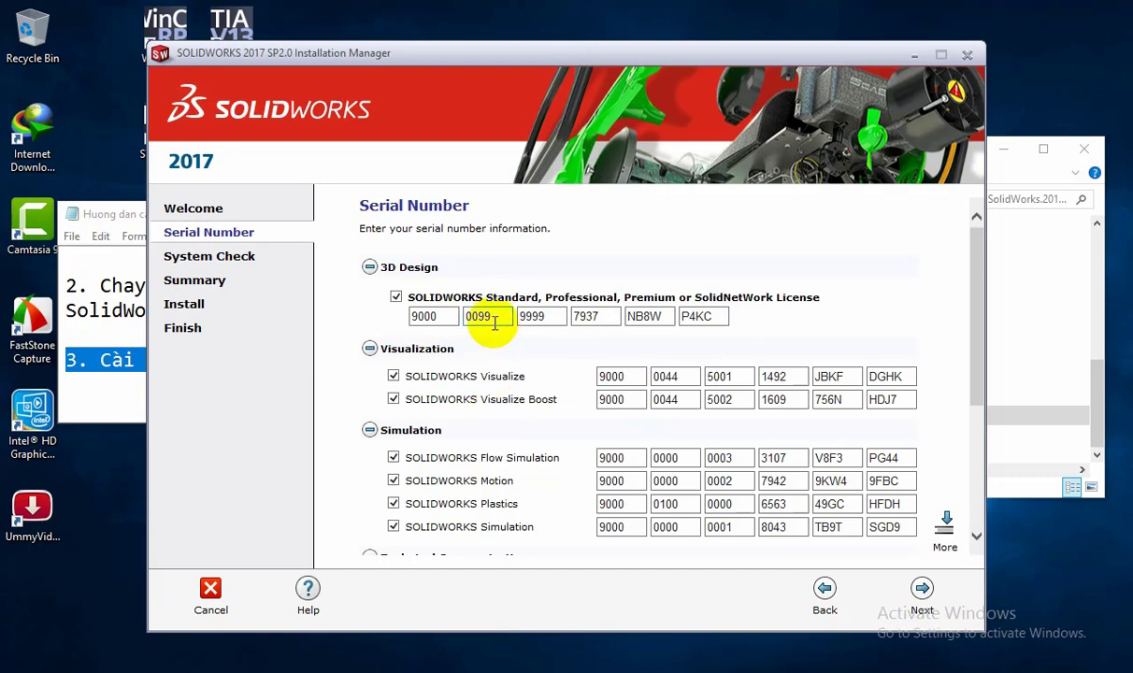
scroll(972, 458, down, 5)
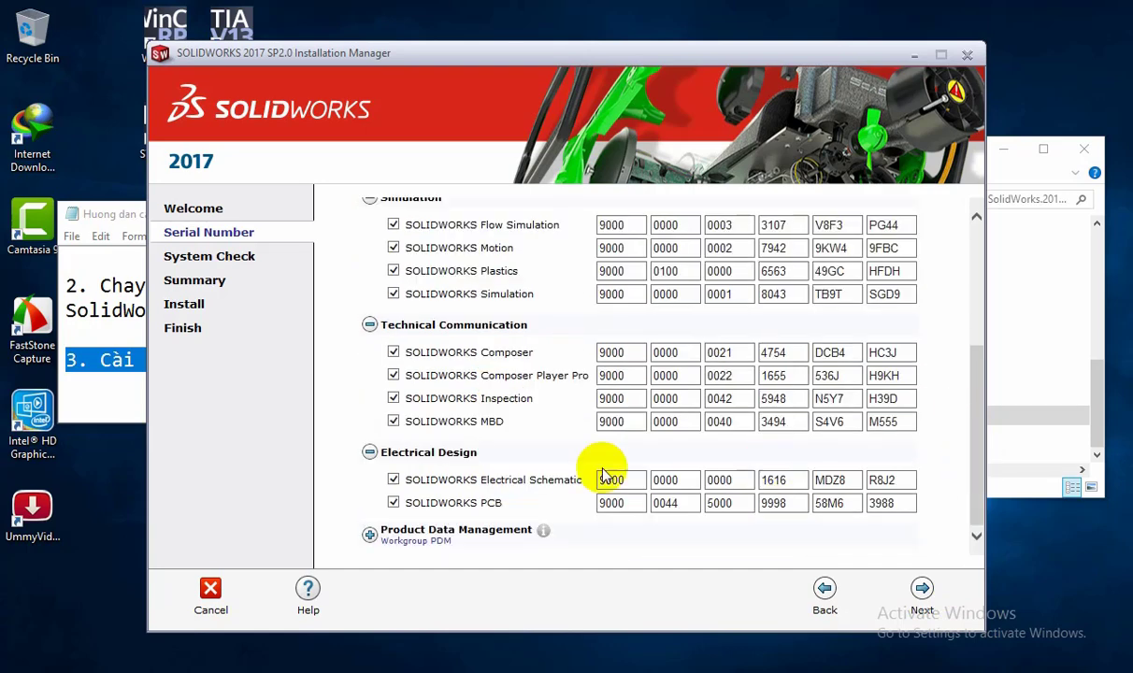
scroll(557, 336, up, 5)
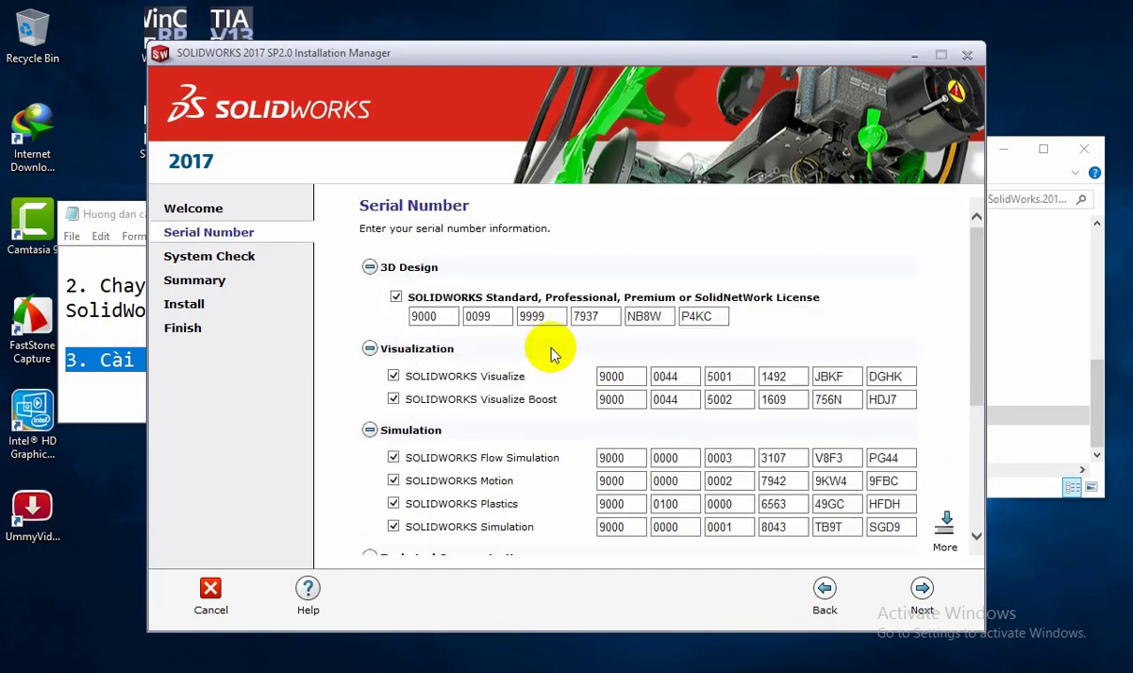
scroll(552, 351, down, 1)
scroll(552, 353, down, 4)
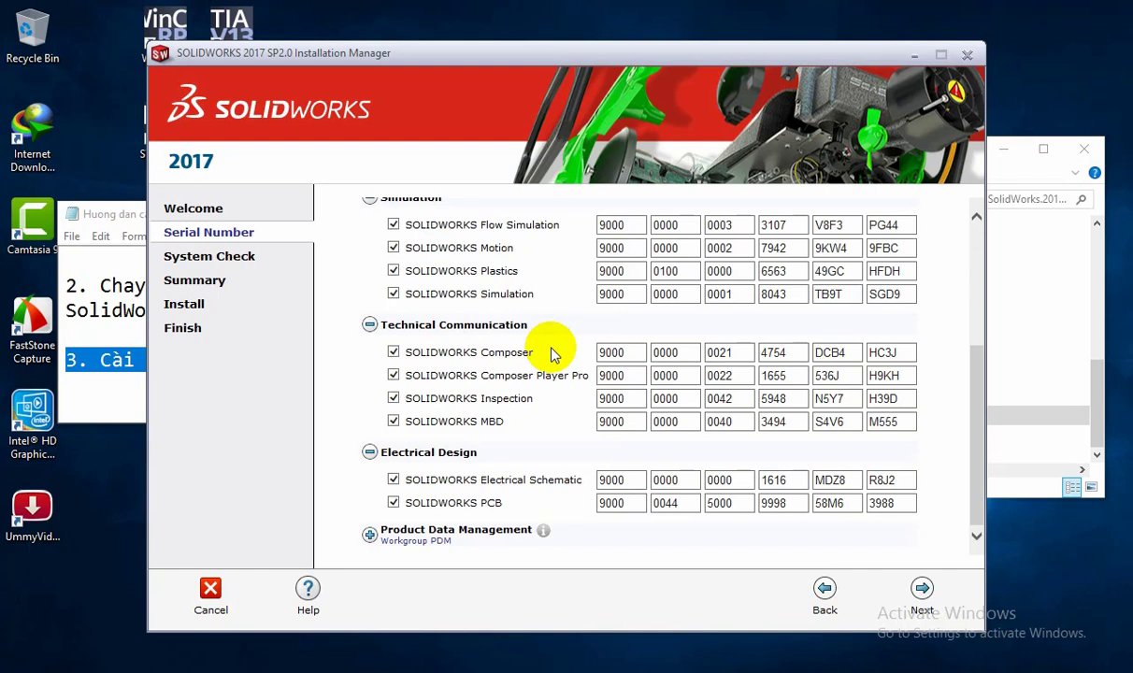
click(922, 589)
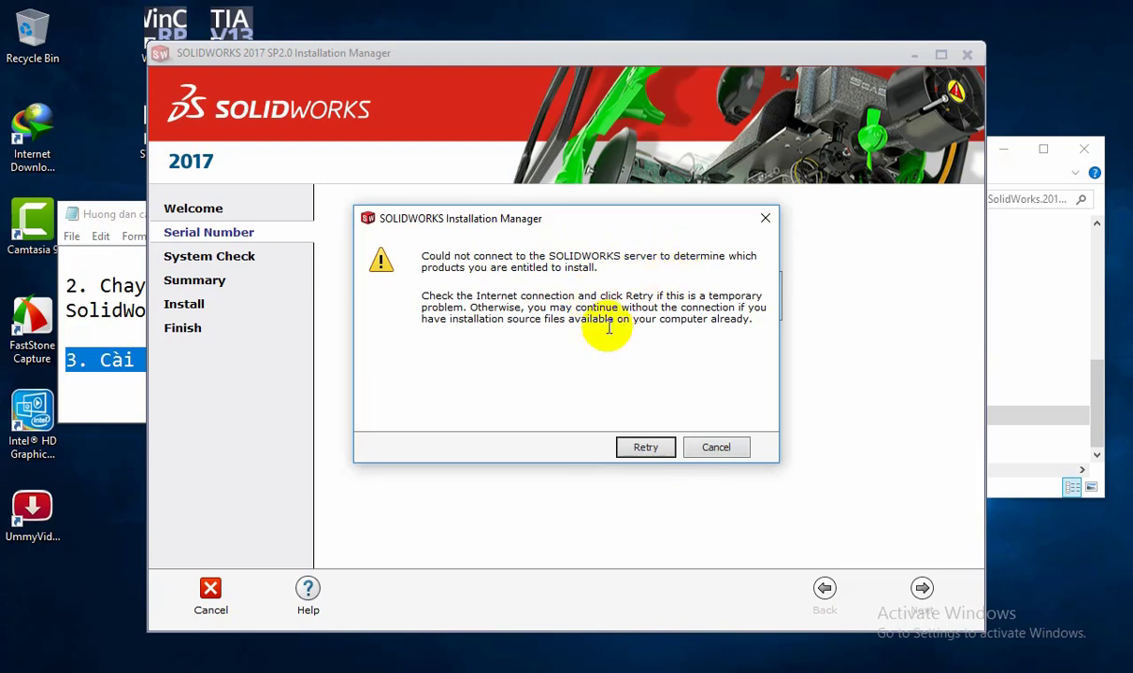
Continue offline past the server error and review the Summary's Products list (new 2017 SP2.0 install, 15 GB)
click(708, 450)
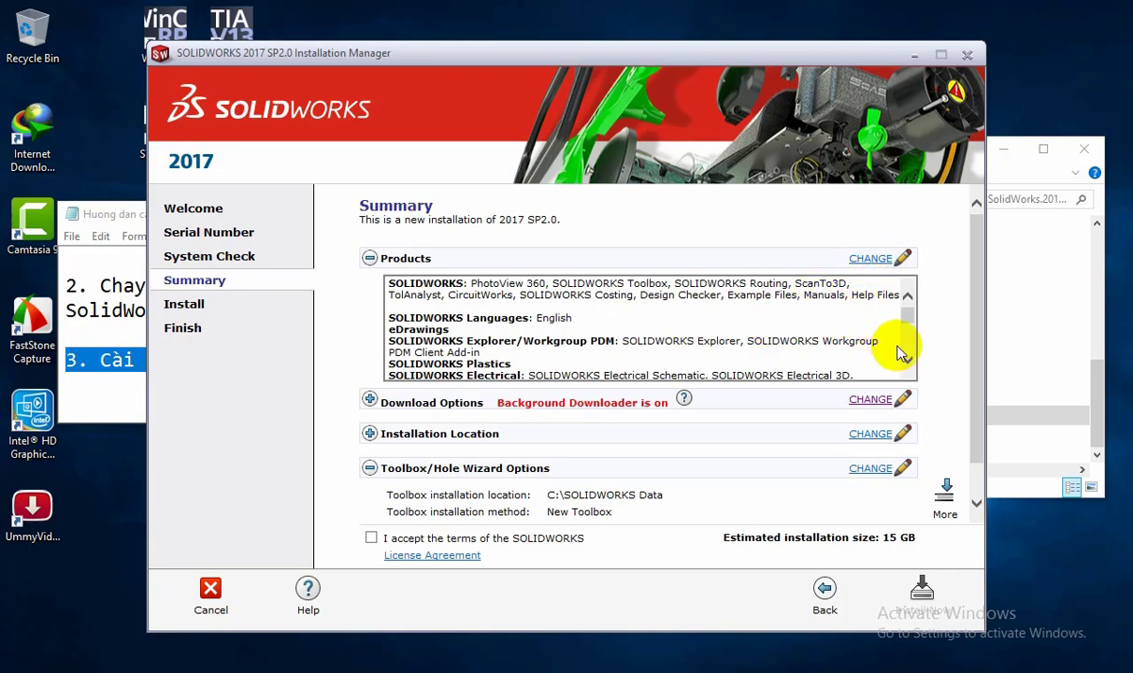
scroll(903, 348, down, 1)
scroll(905, 354, down, 2)
scroll(906, 361, down, 1)
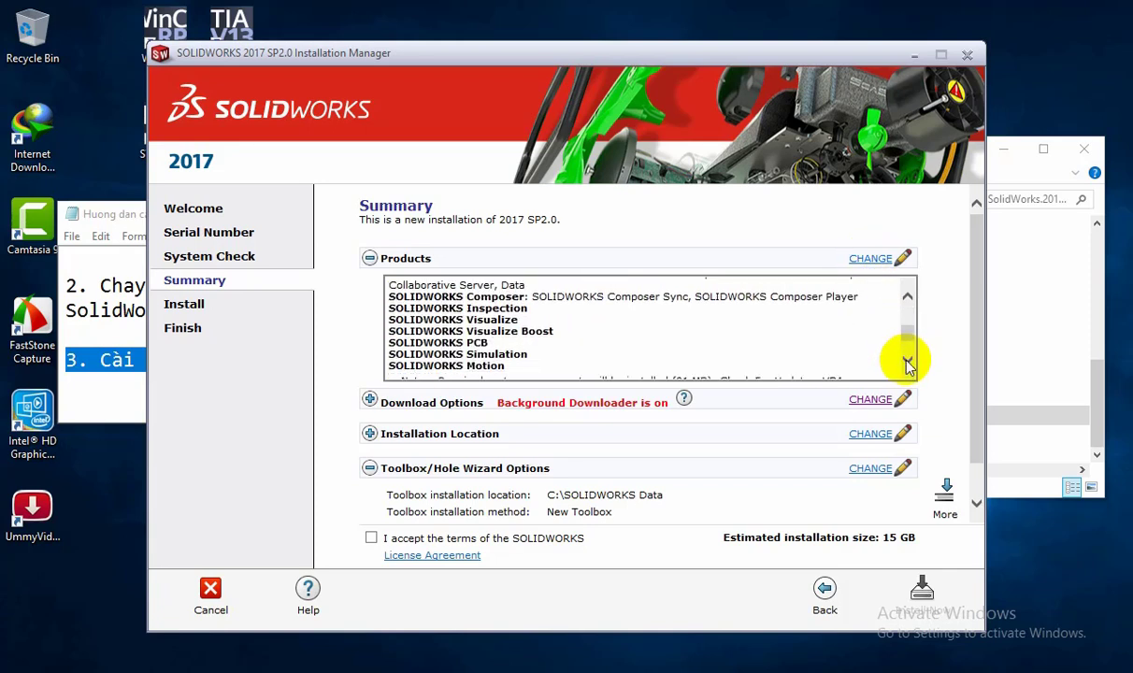
scroll(884, 361, down, 1)
scroll(514, 342, down, 3)
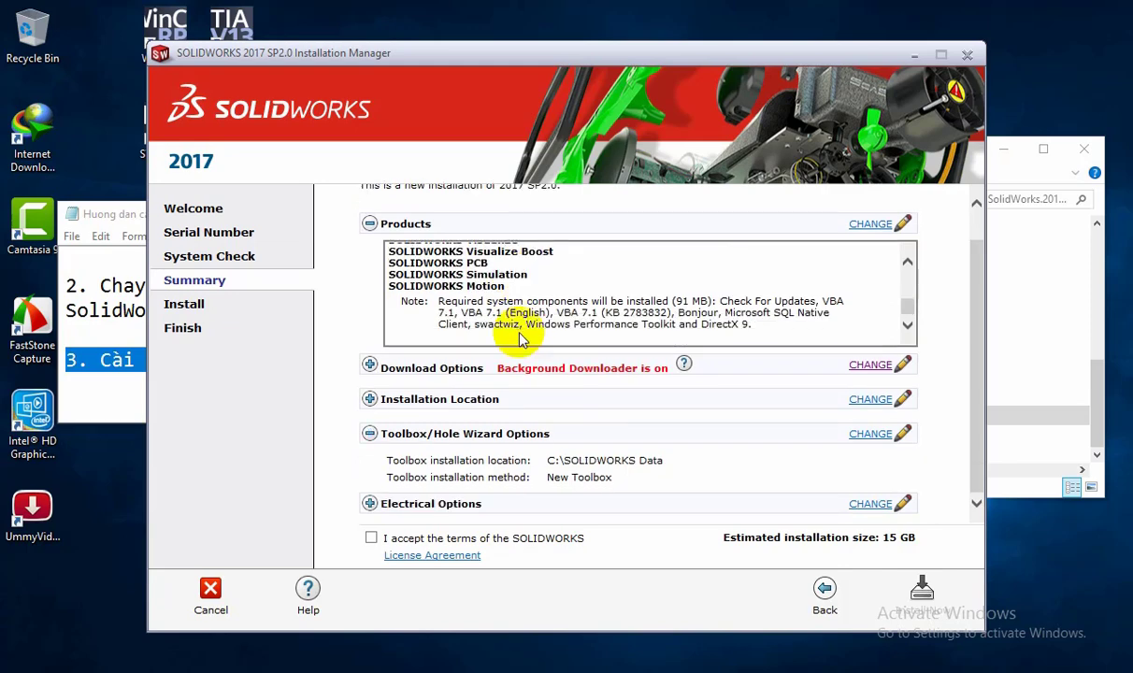
scroll(495, 337, up, 2)
scroll(482, 309, up, 2)
scroll(496, 296, up, 1)
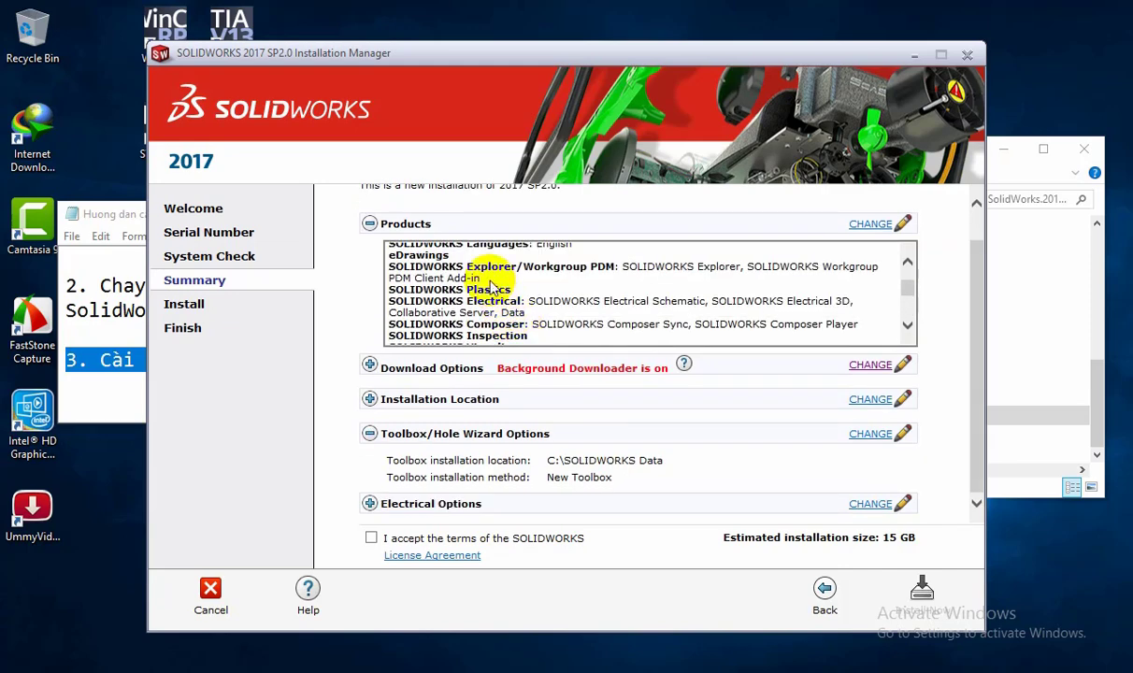
scroll(486, 280, up, 1)
scroll(481, 279, up, 2)
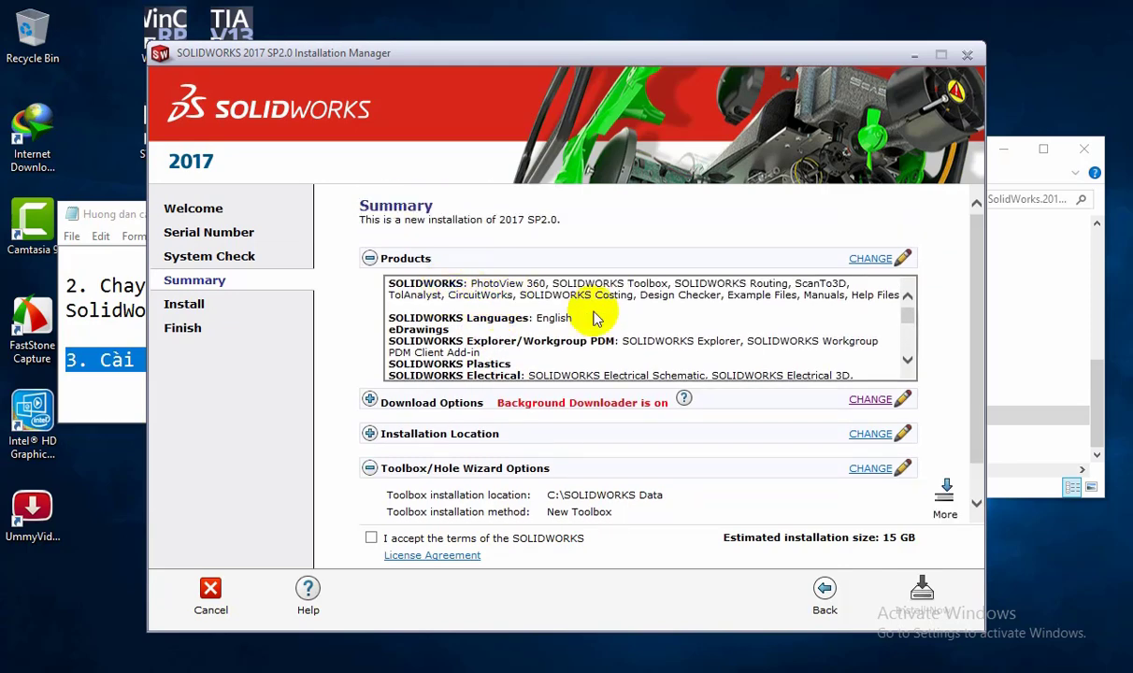
Add Flow Simulation and Workgroup PDM VaultAdmin to the product selection
click(870, 262)
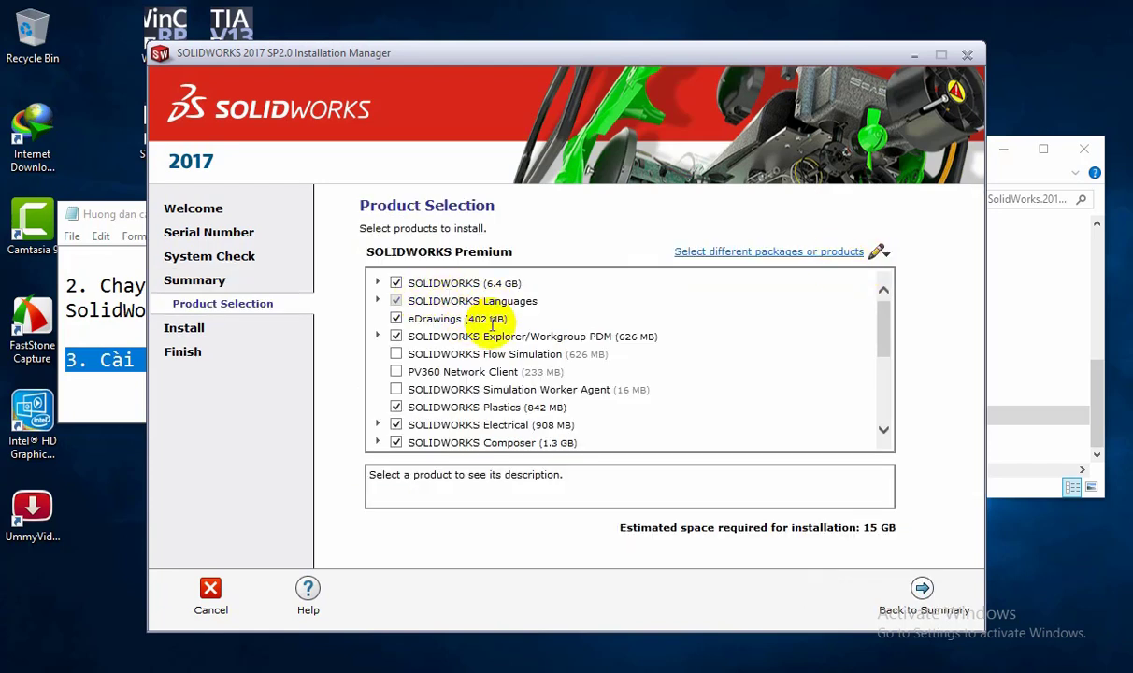
click(397, 354)
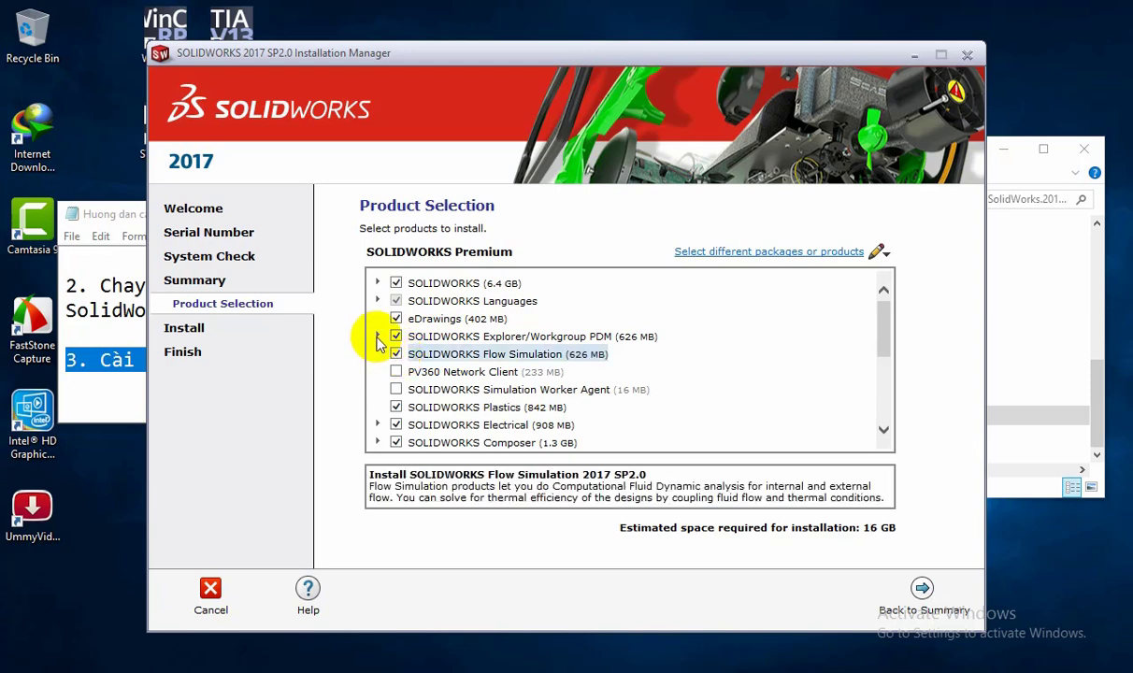
click(378, 337)
click(411, 372)
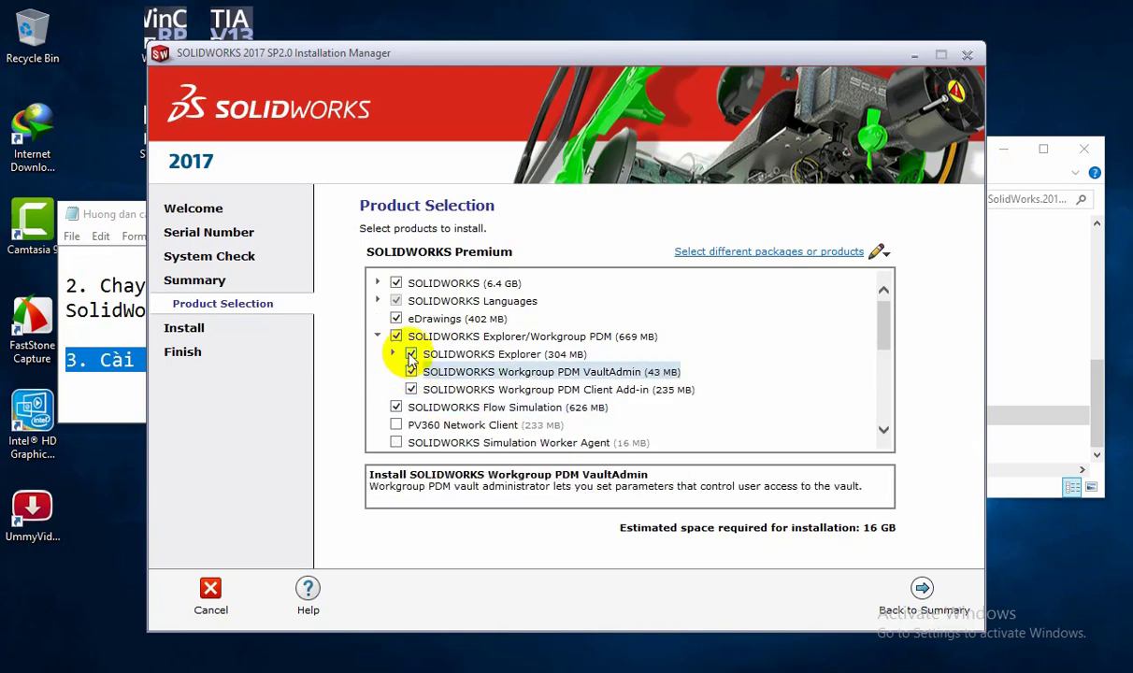
click(378, 338)
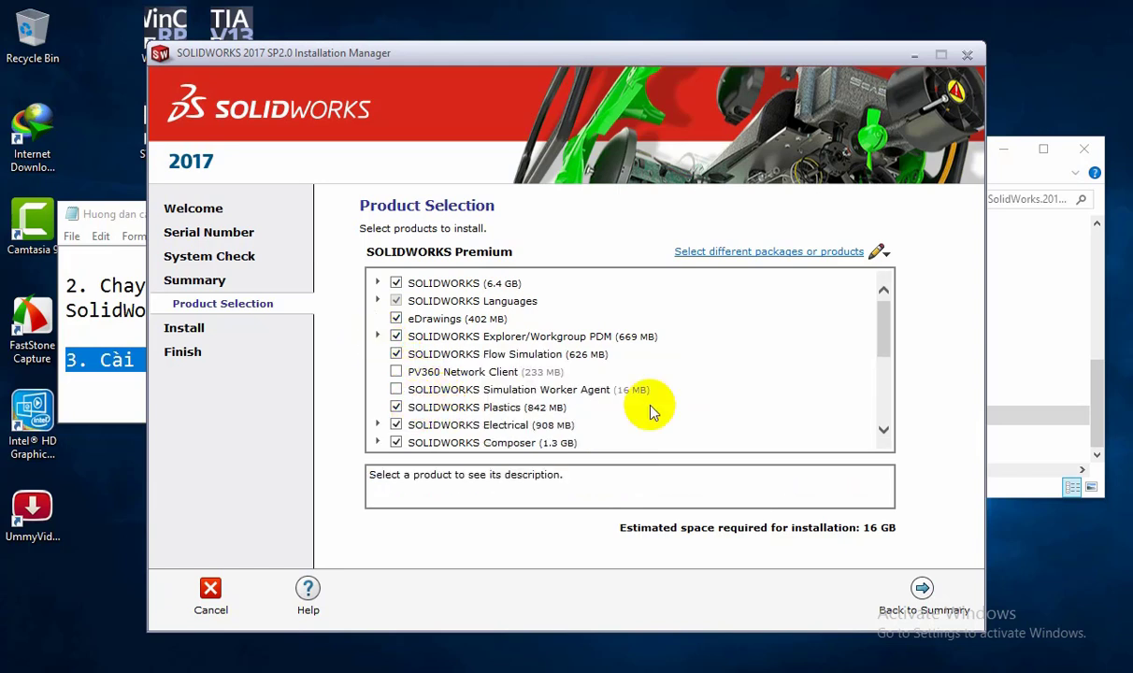
click(883, 432)
click(883, 432)
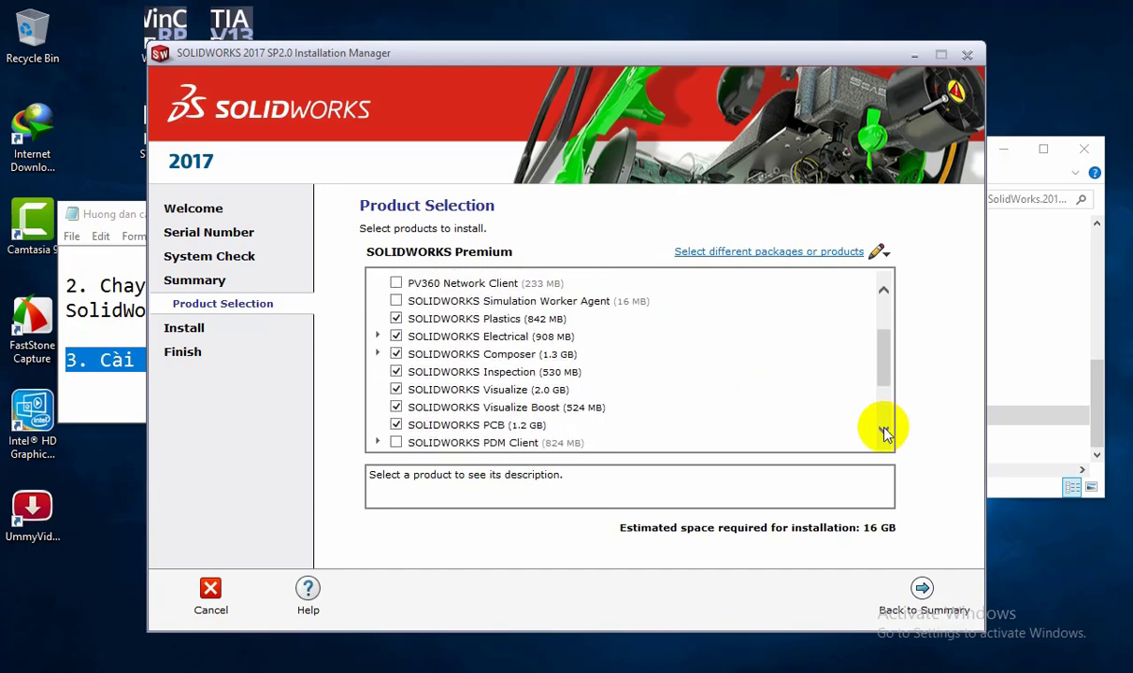
click(884, 432)
click(884, 432)
click(884, 432)
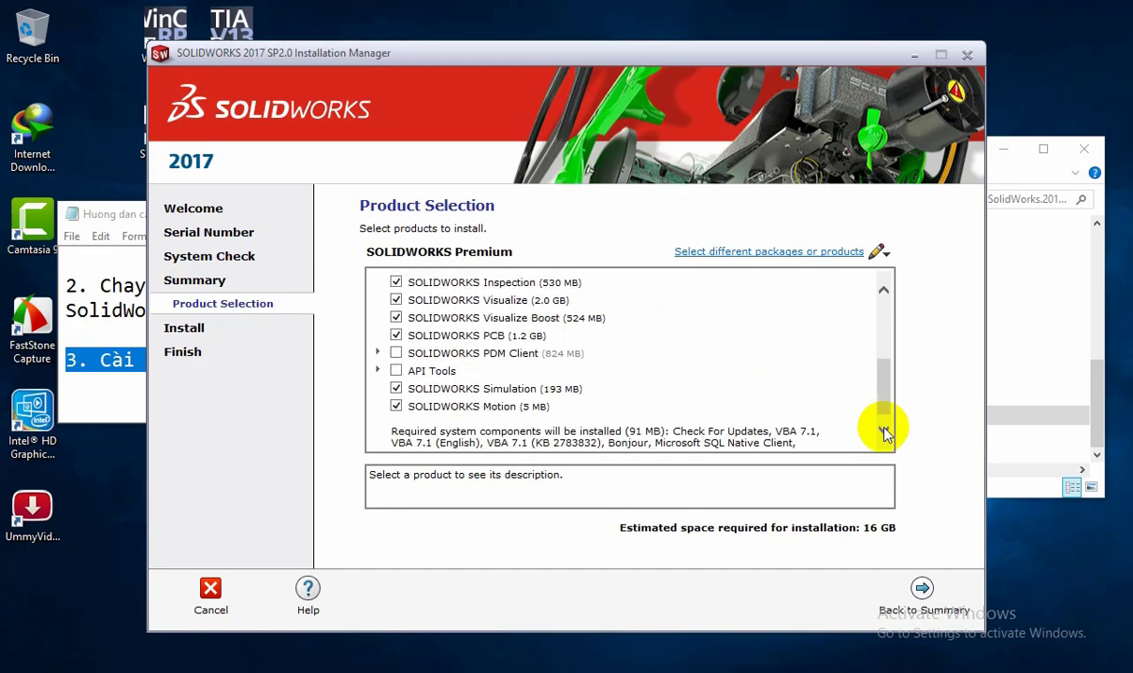
click(884, 432)
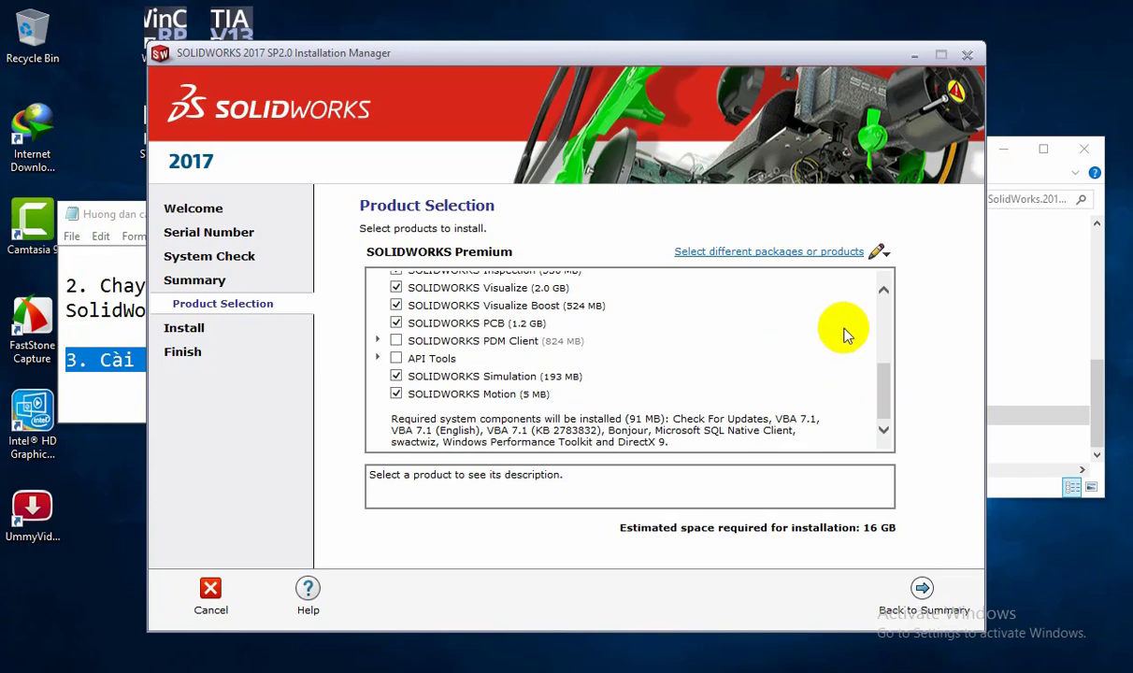
scroll(608, 335, up, 2)
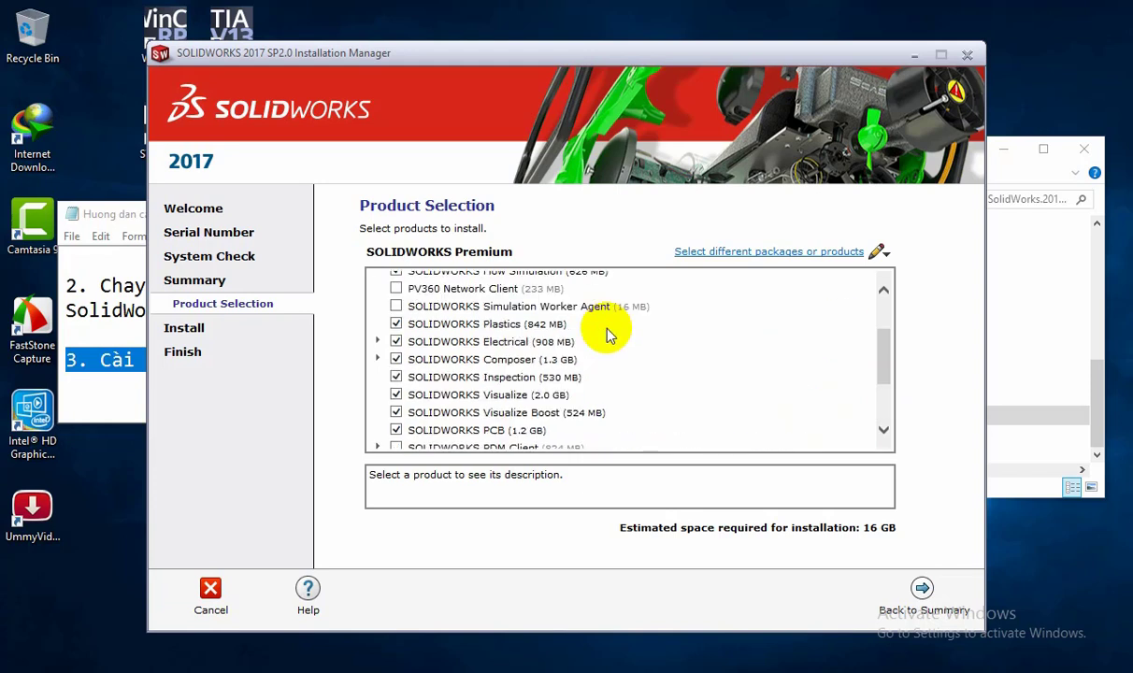
scroll(608, 335, up, 2)
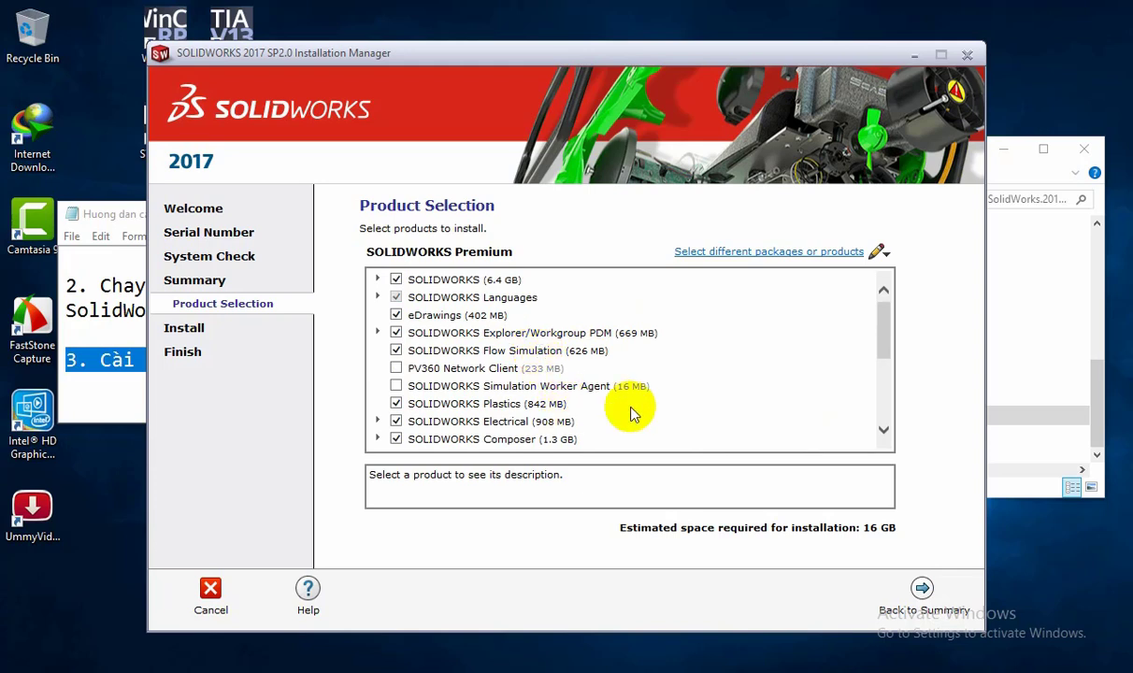
Keep SOLIDWORKS Premium as the package and return to the summary, now estimating 16 GB
click(739, 253)
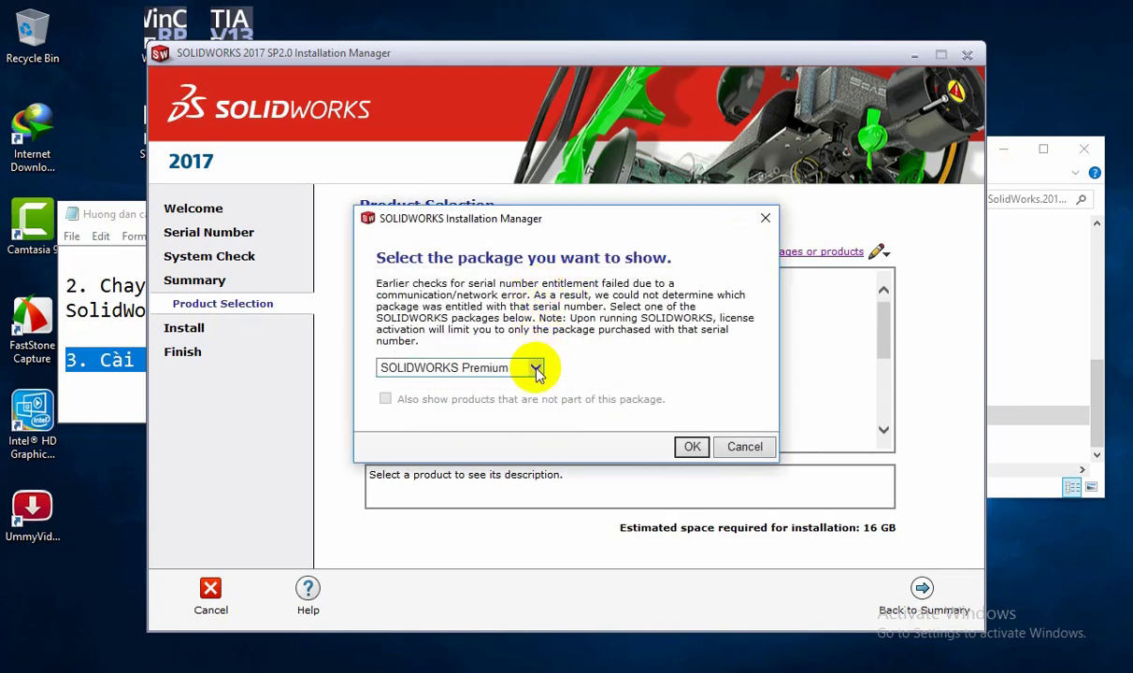
click(535, 367)
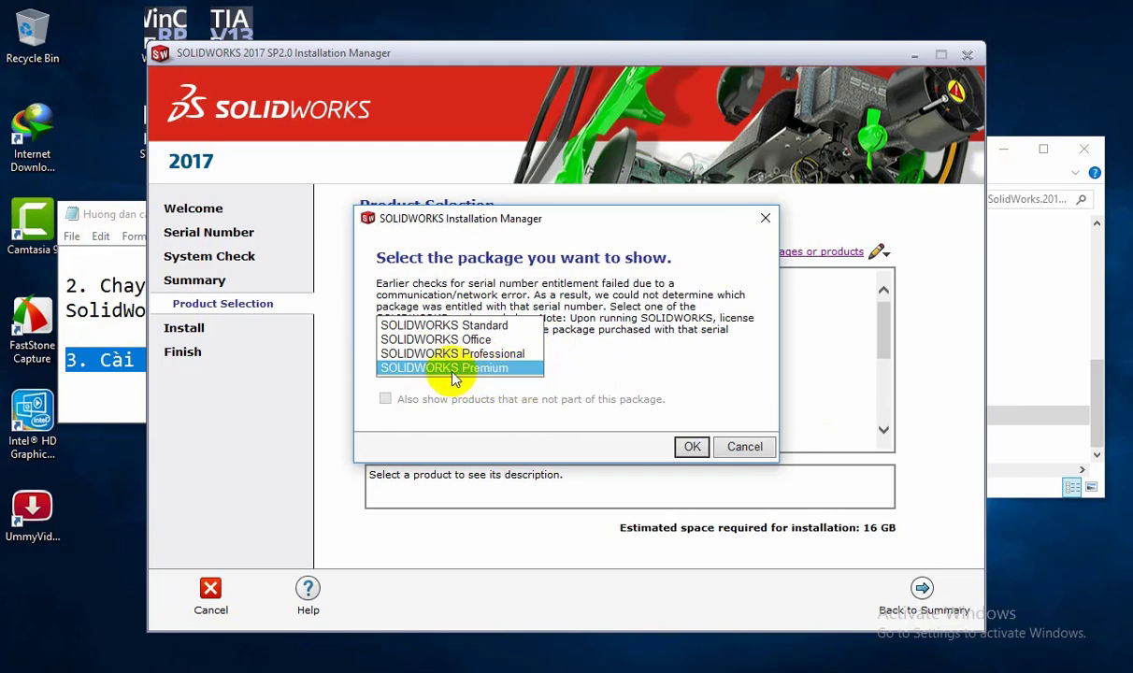
click(692, 446)
click(692, 446)
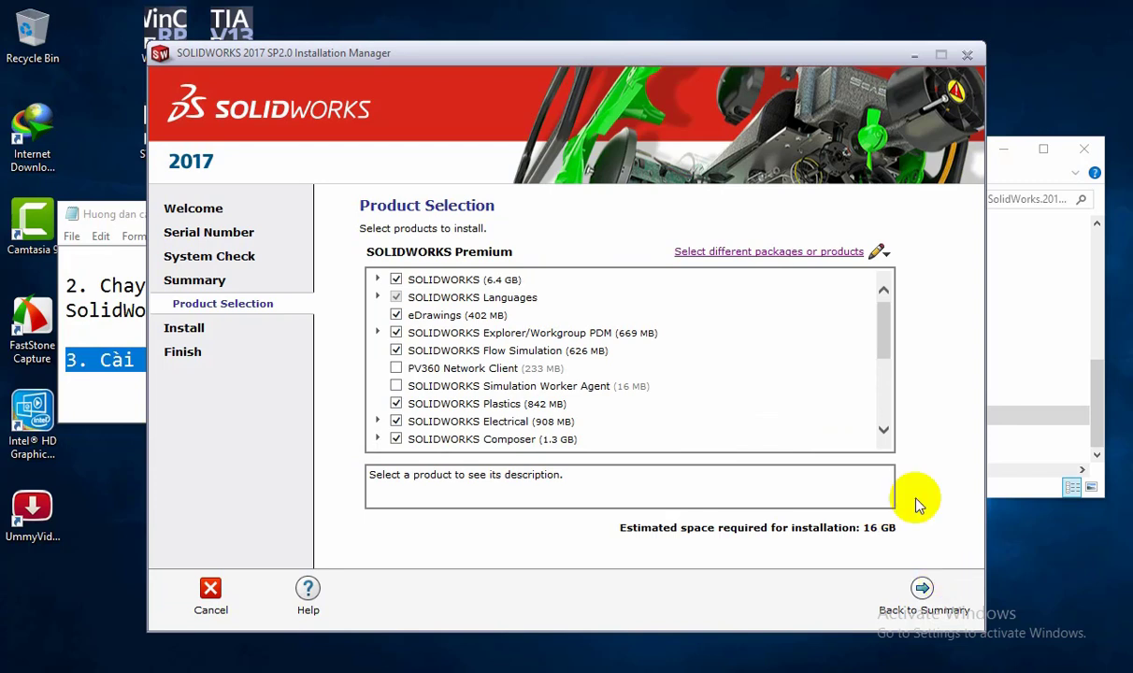
click(378, 332)
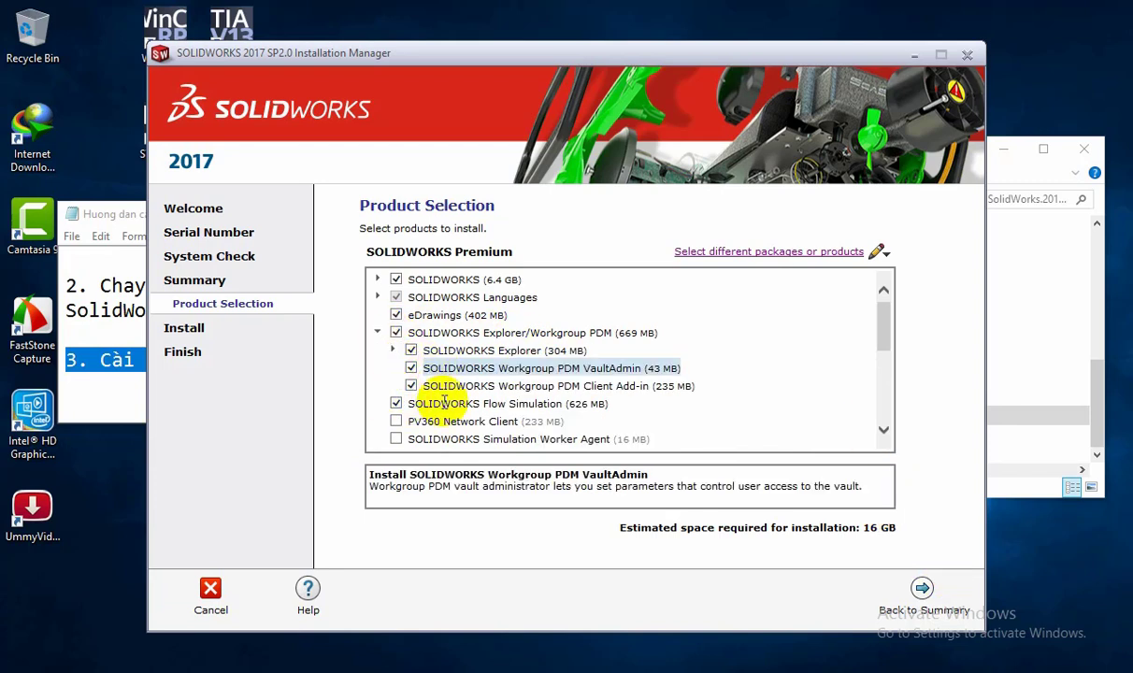
scroll(681, 423, down, 3)
scroll(681, 424, down, 2)
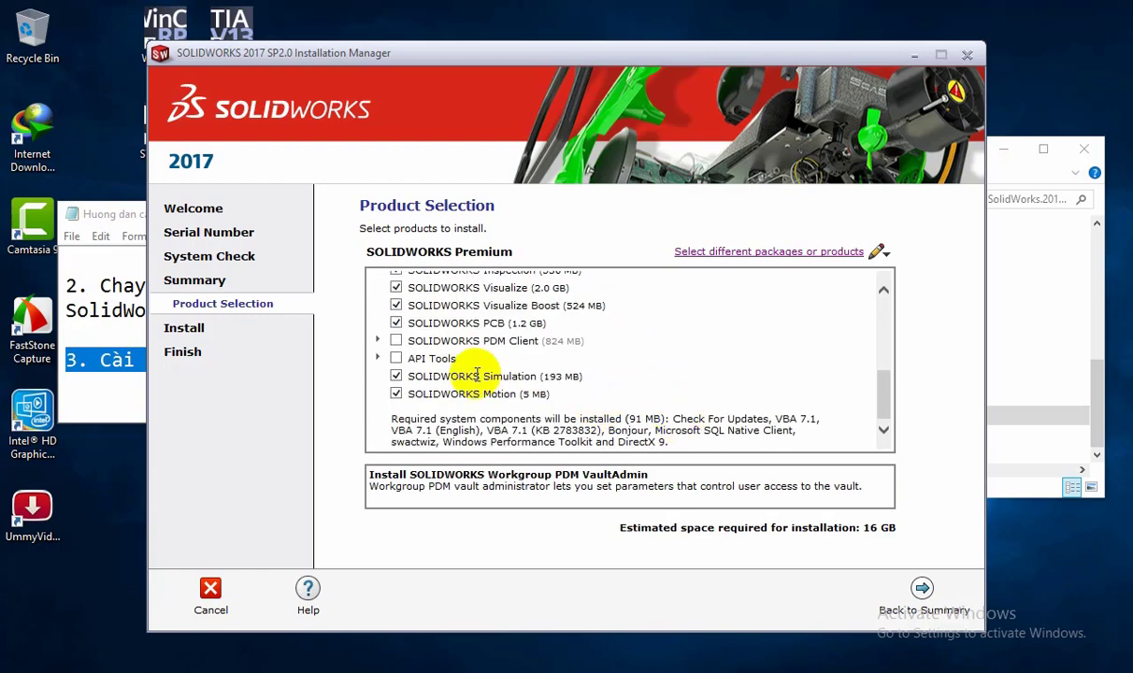
click(922, 589)
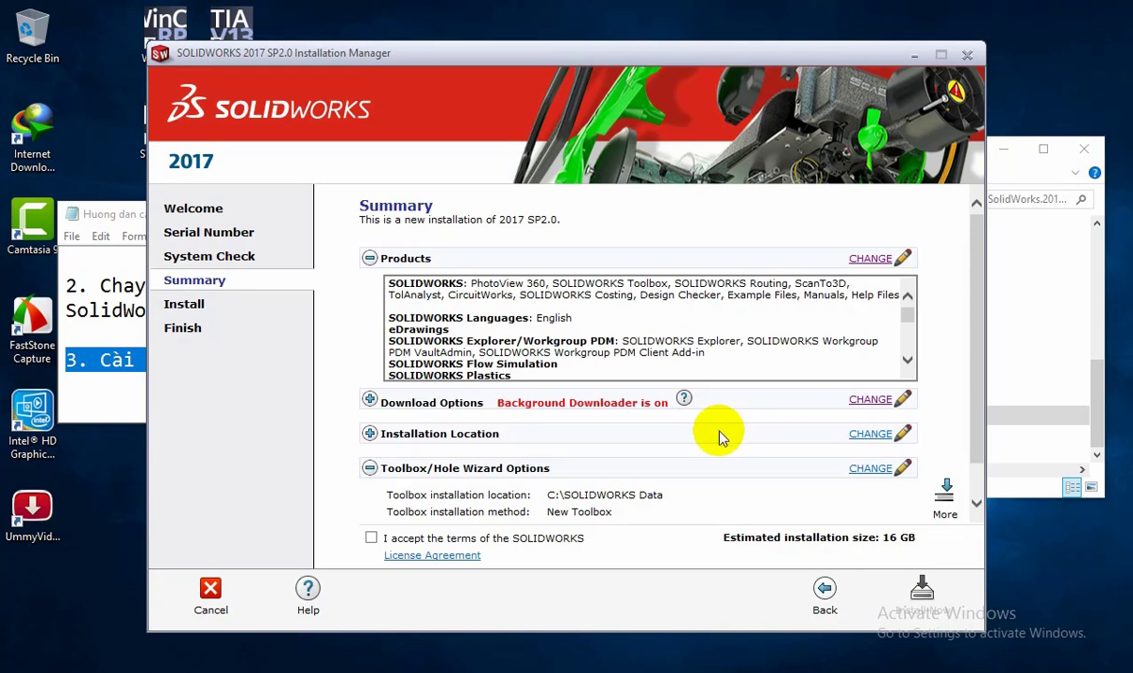
Set the background downloader to Do not use and check the C:\Program Files\SOLIDWORKS Corp install location
click(870, 399)
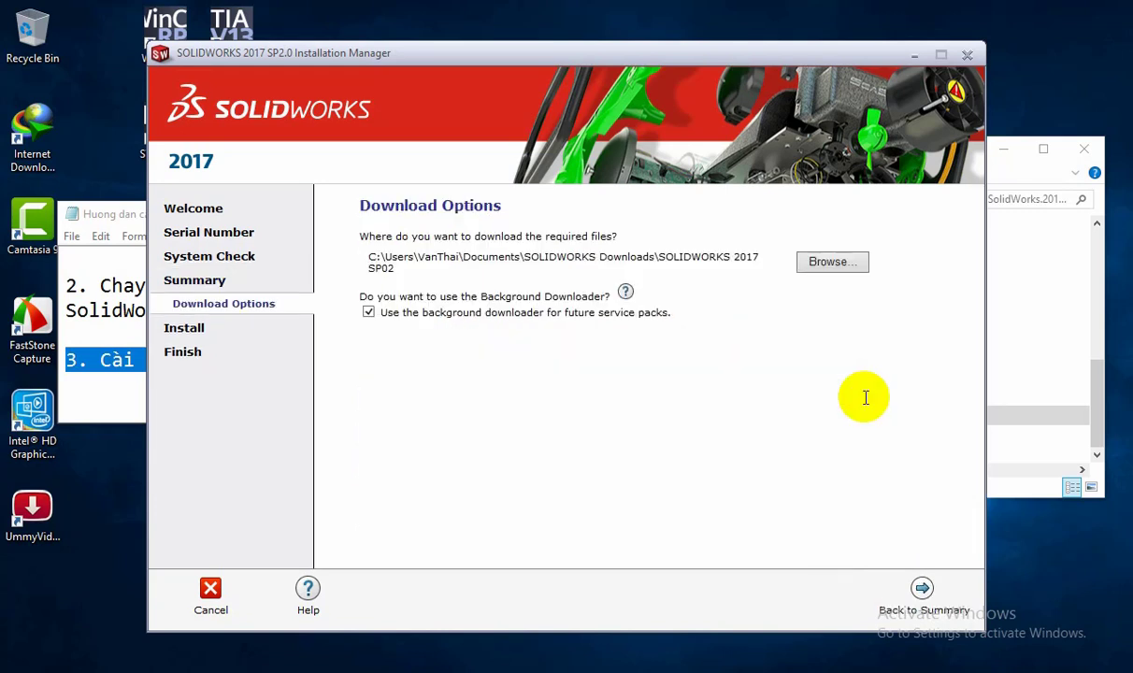
click(369, 313)
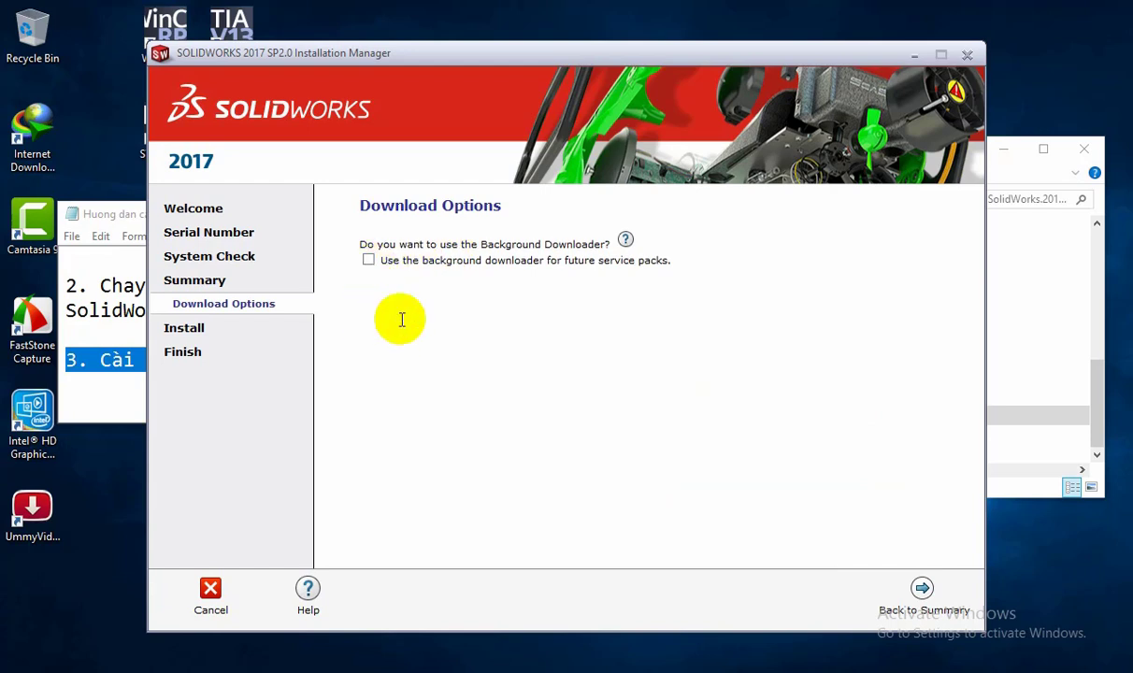
click(921, 589)
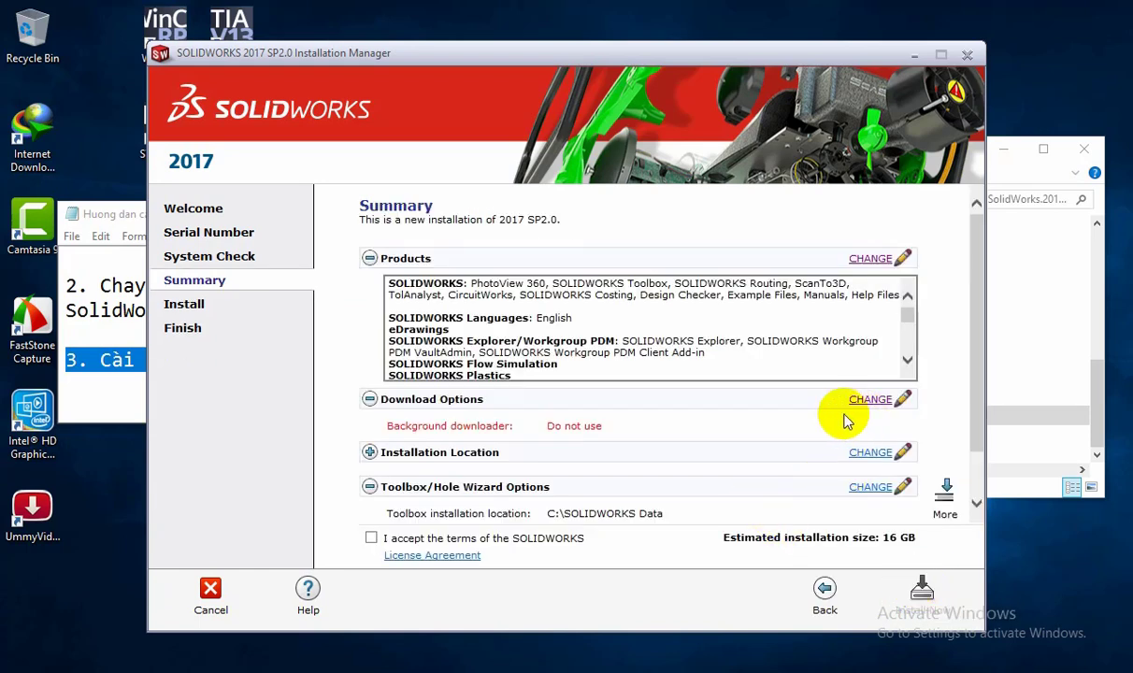
click(871, 453)
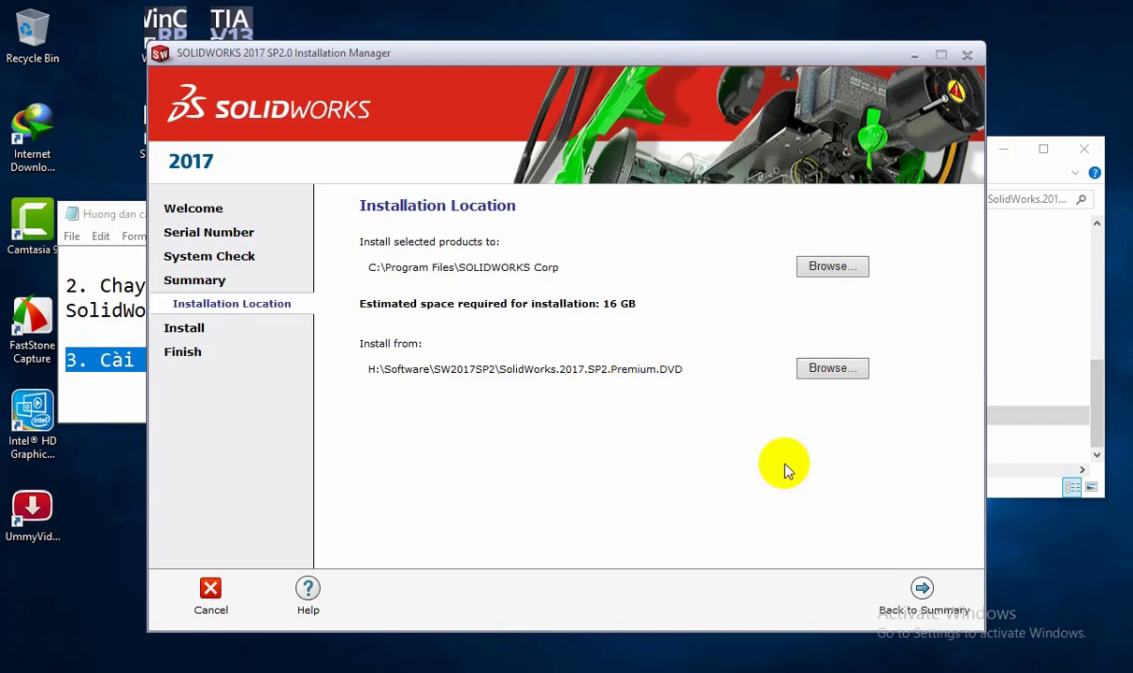
click(923, 599)
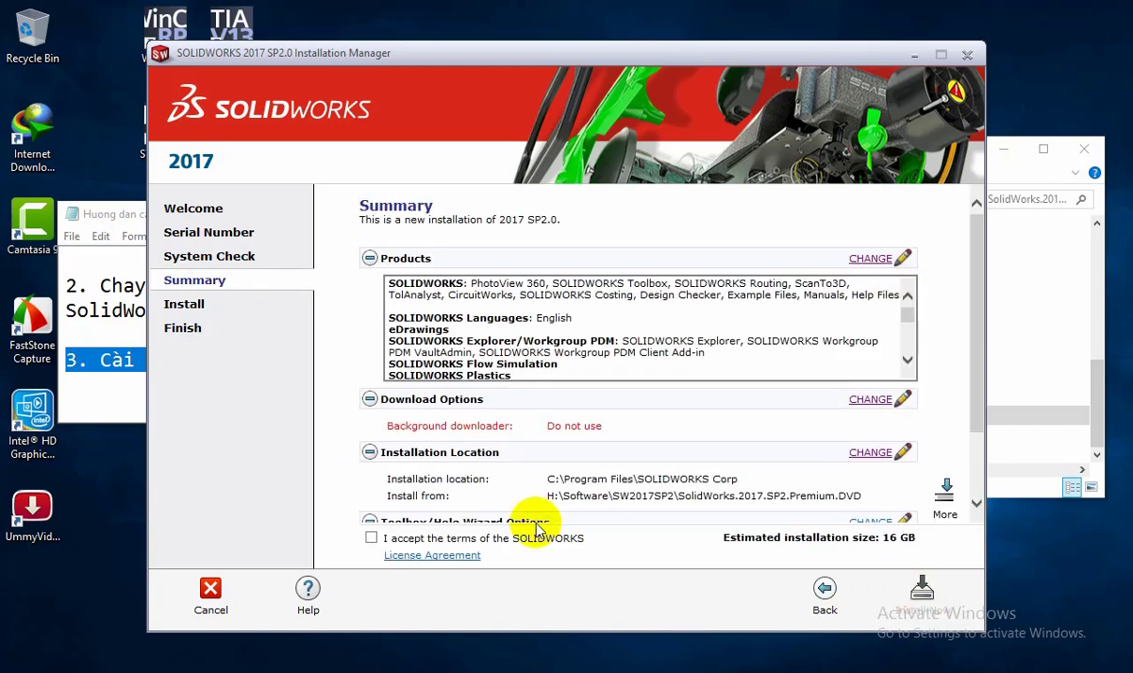
For the Toolbox/Hole Wizard location, create a Toolbox folder in C:\Program Files\SOLIDWORKS Corp
scroll(561, 487, down, 1)
scroll(622, 459, down, 2)
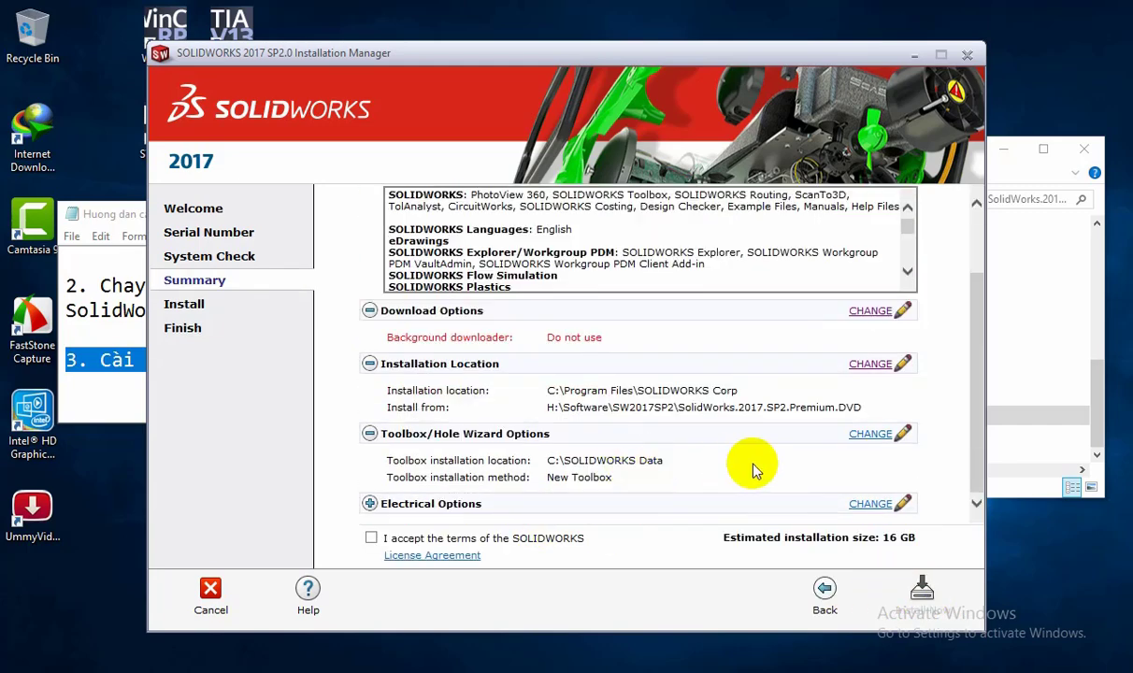
click(876, 437)
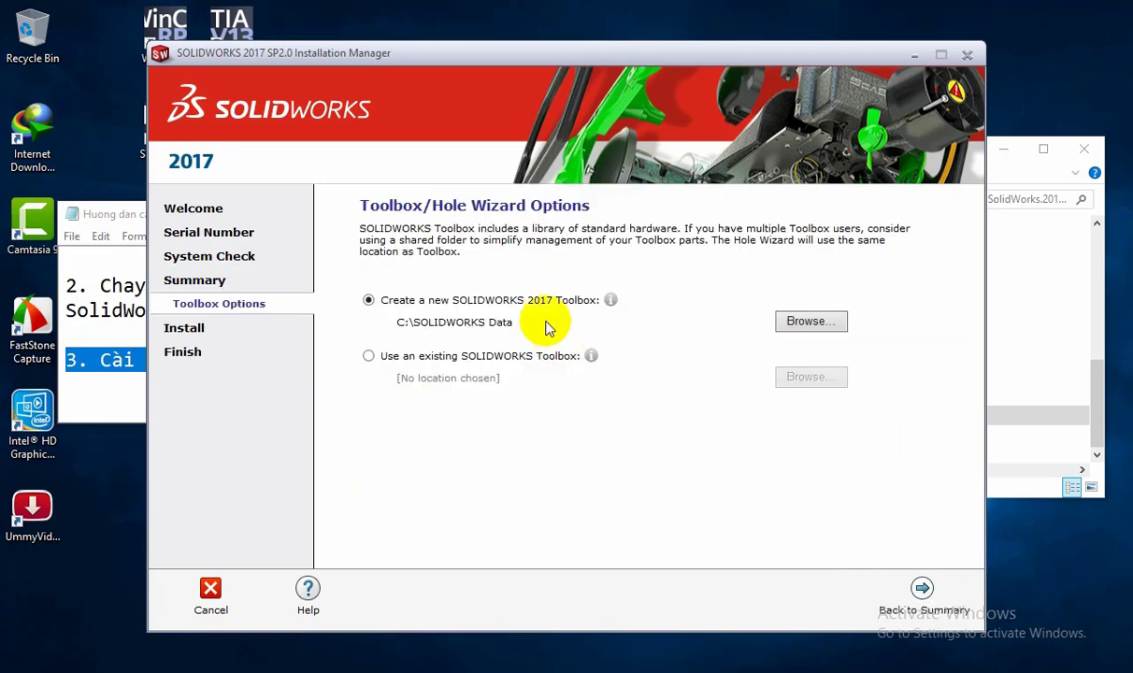
click(808, 323)
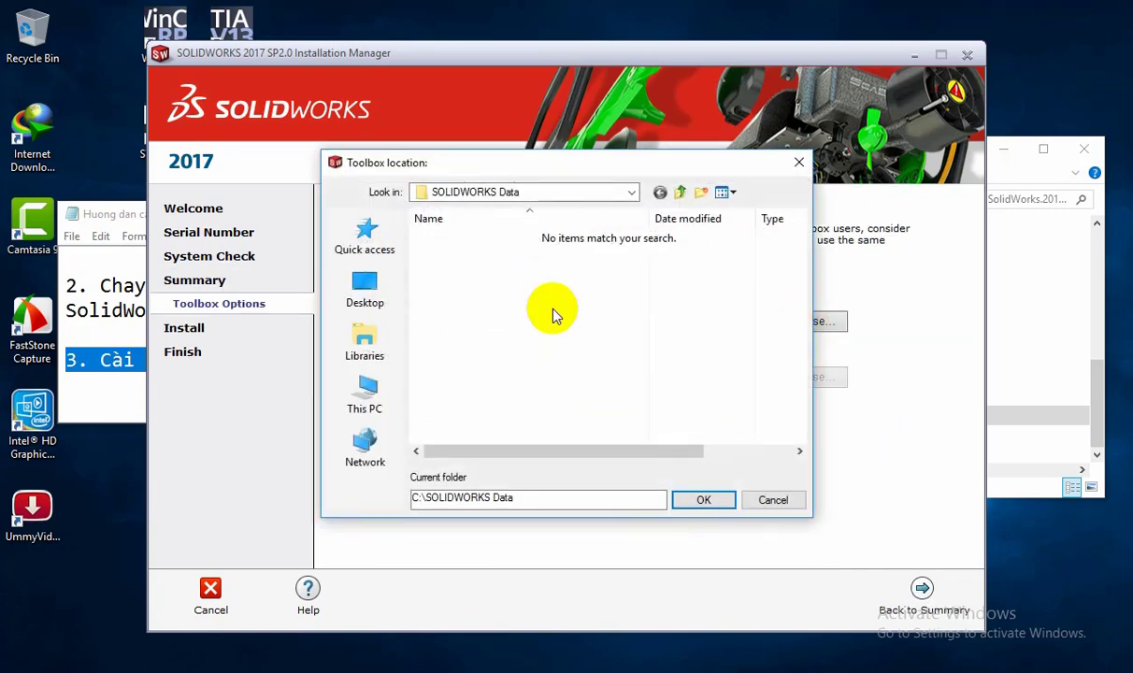
click(378, 391)
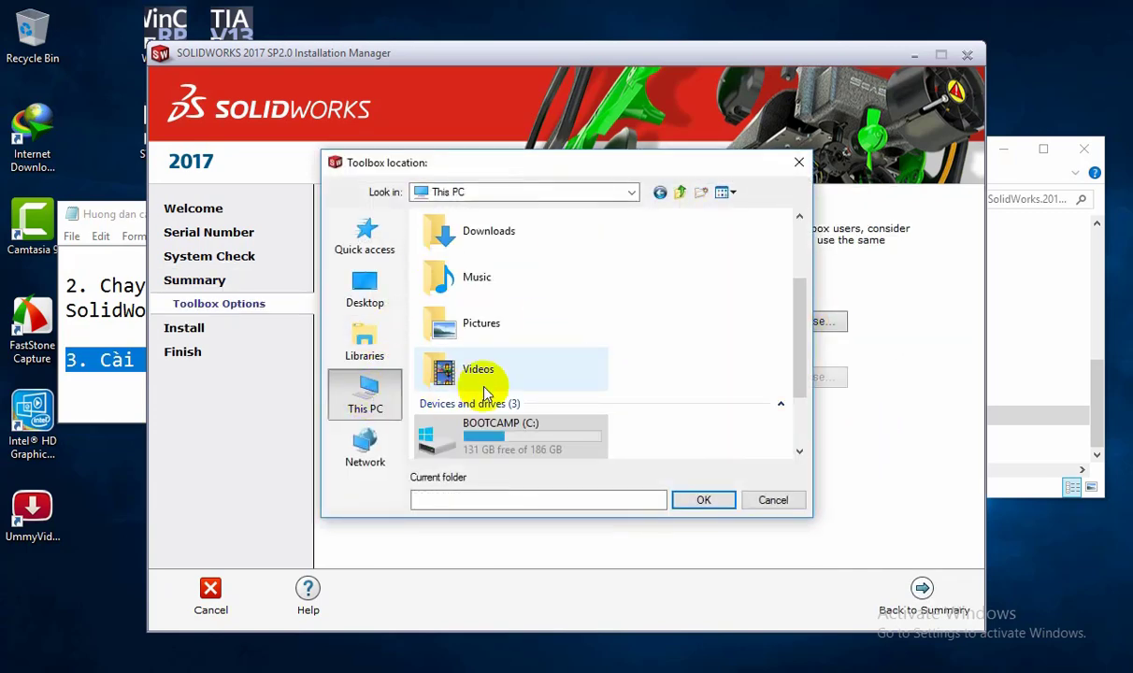
double_click(498, 444)
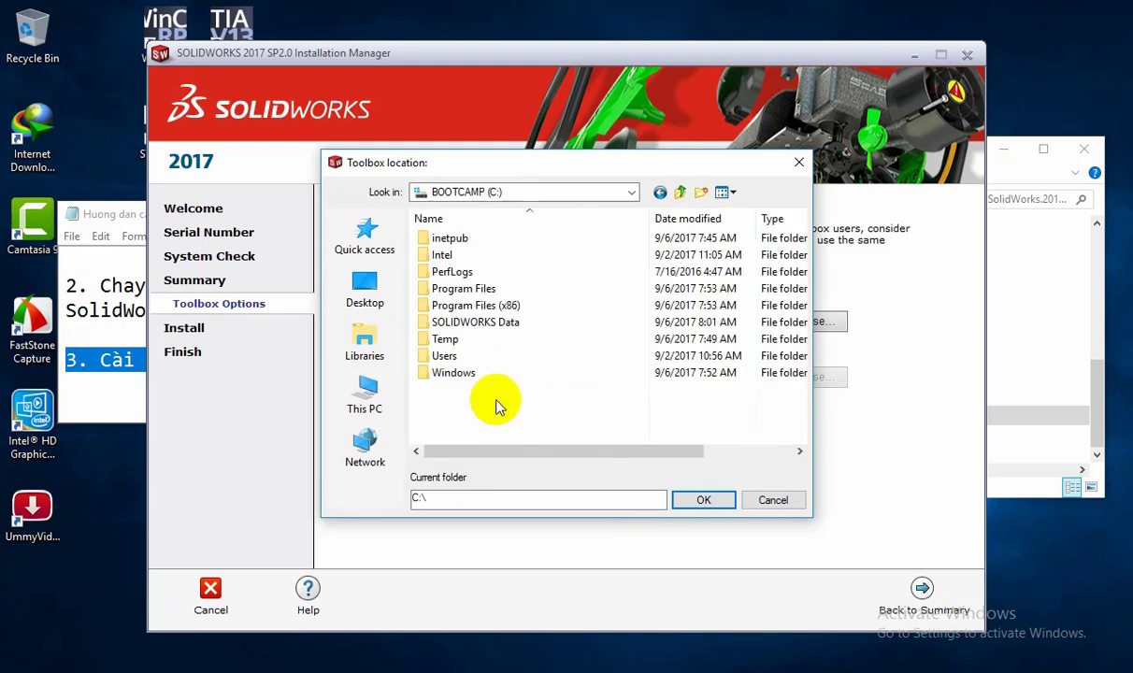
double_click(487, 287)
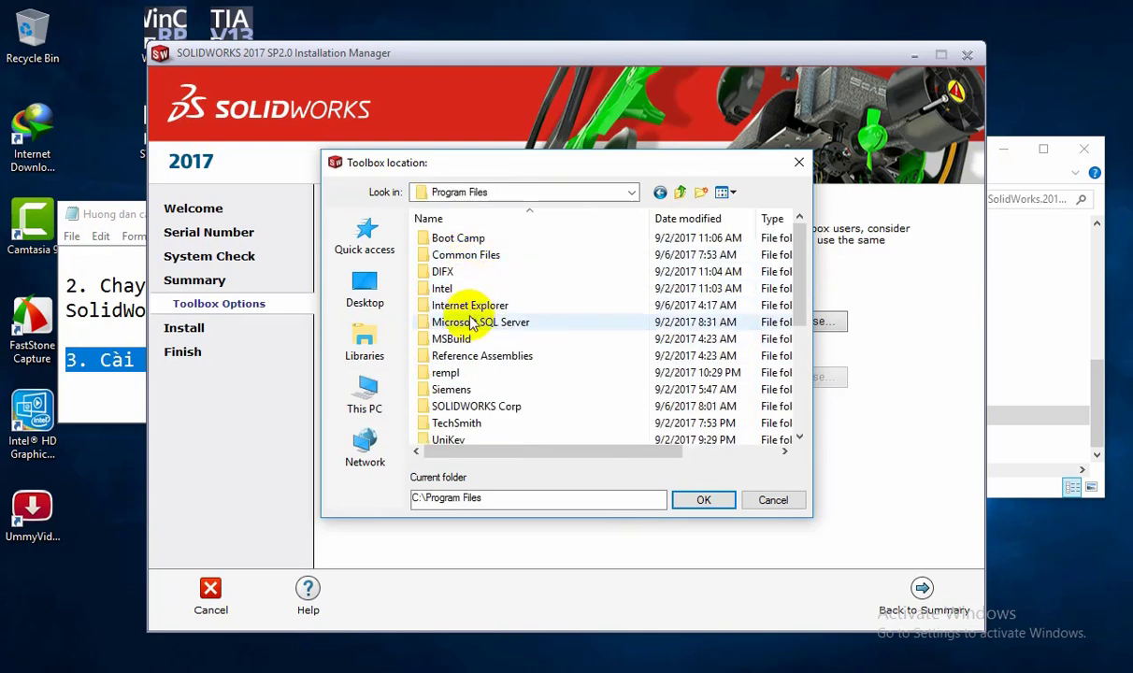
click(487, 408)
double_click(488, 409)
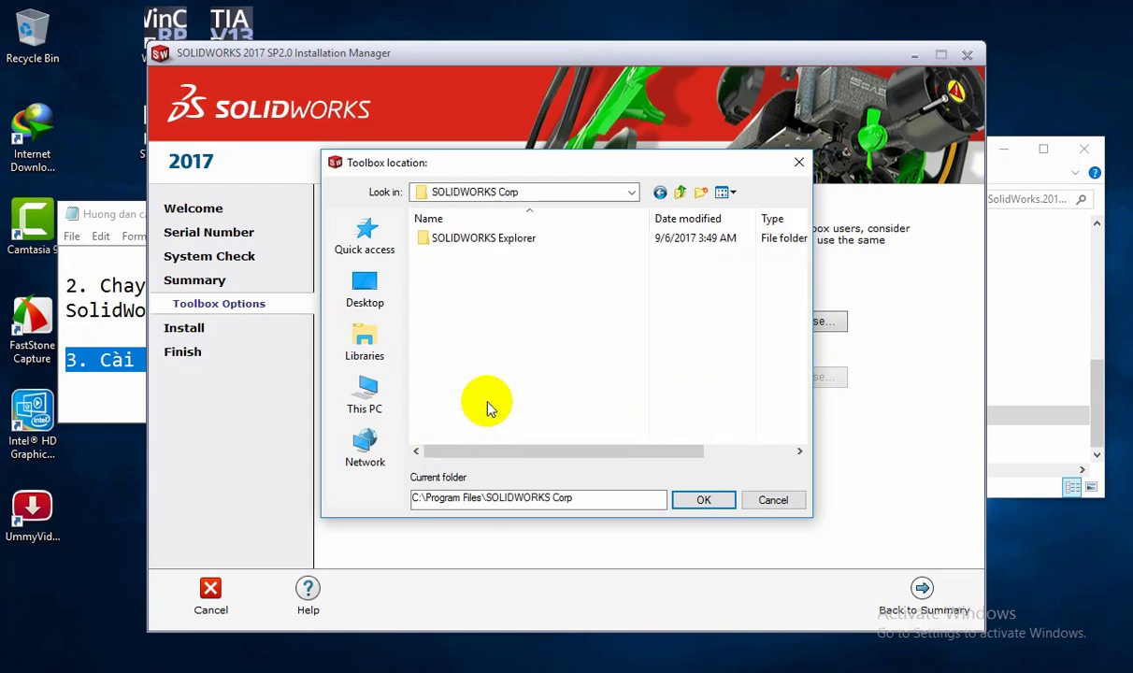
right_click(515, 310)
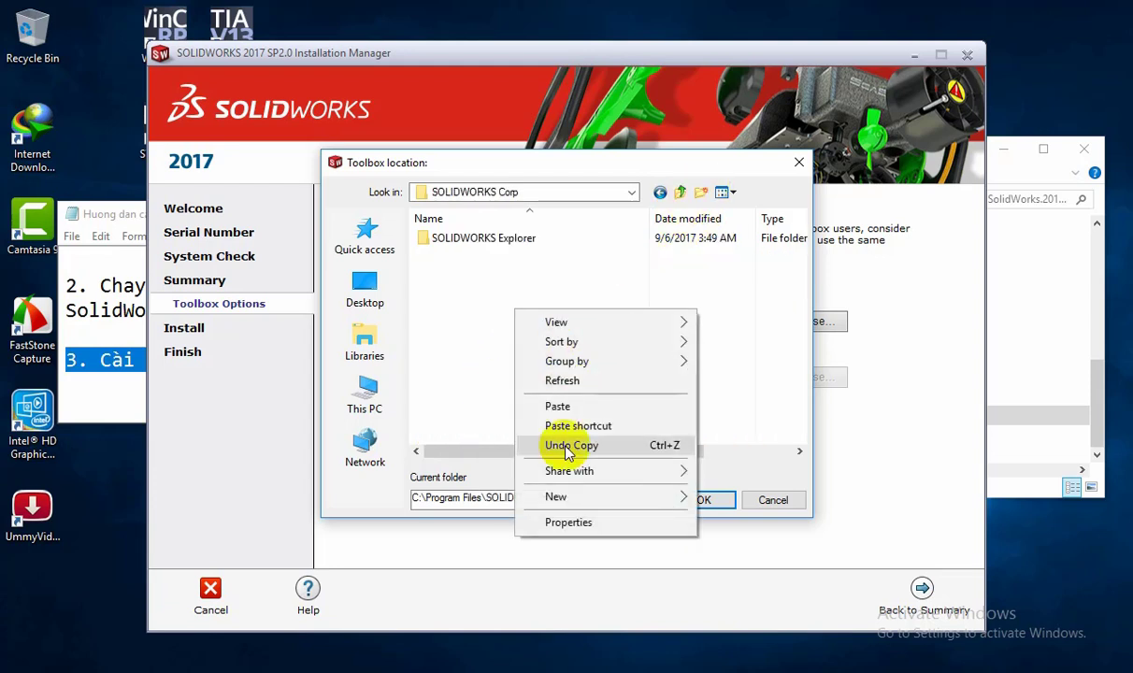
mouse_move(577, 497)
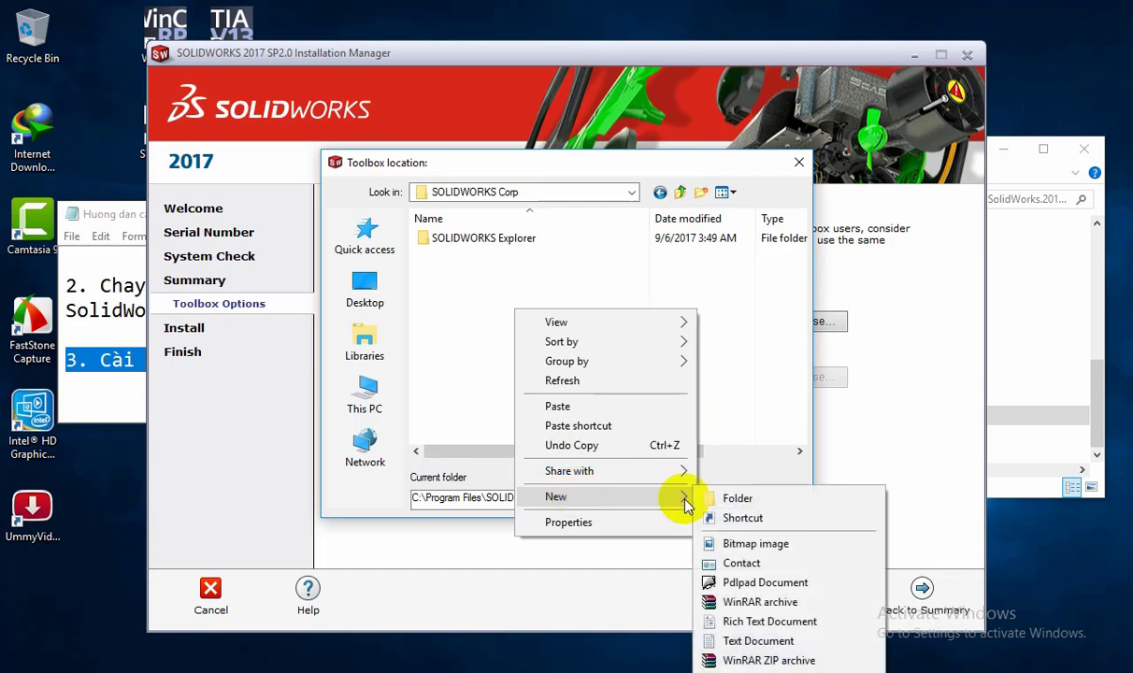
click(734, 499)
text(Toolbox)
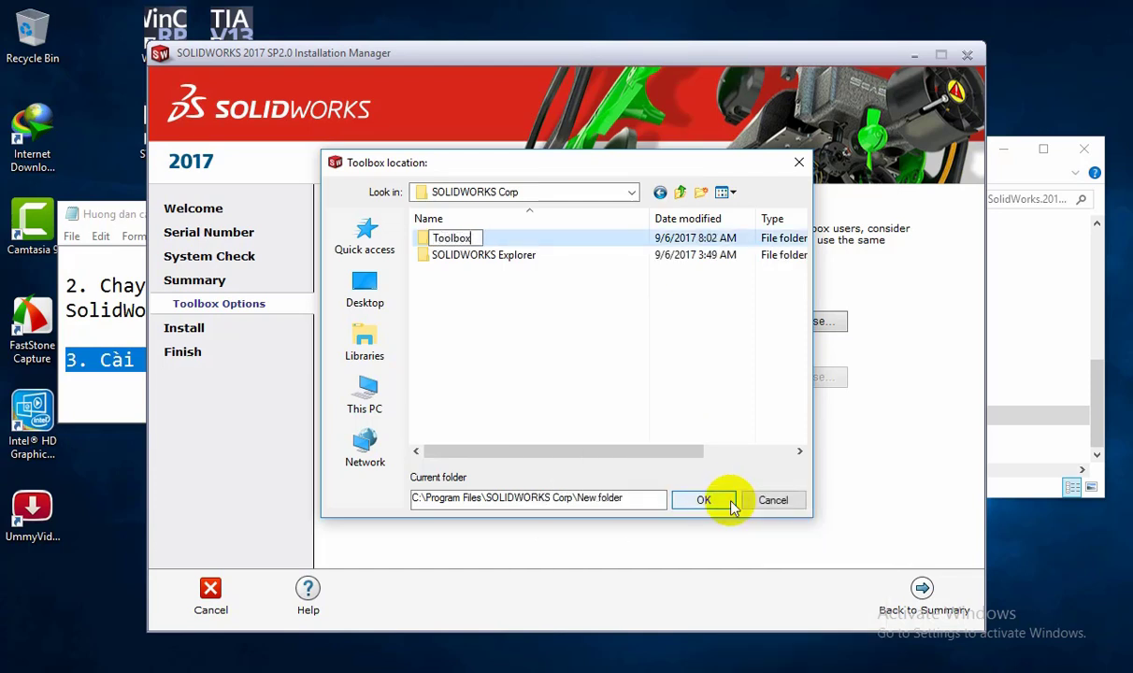
click(733, 505)
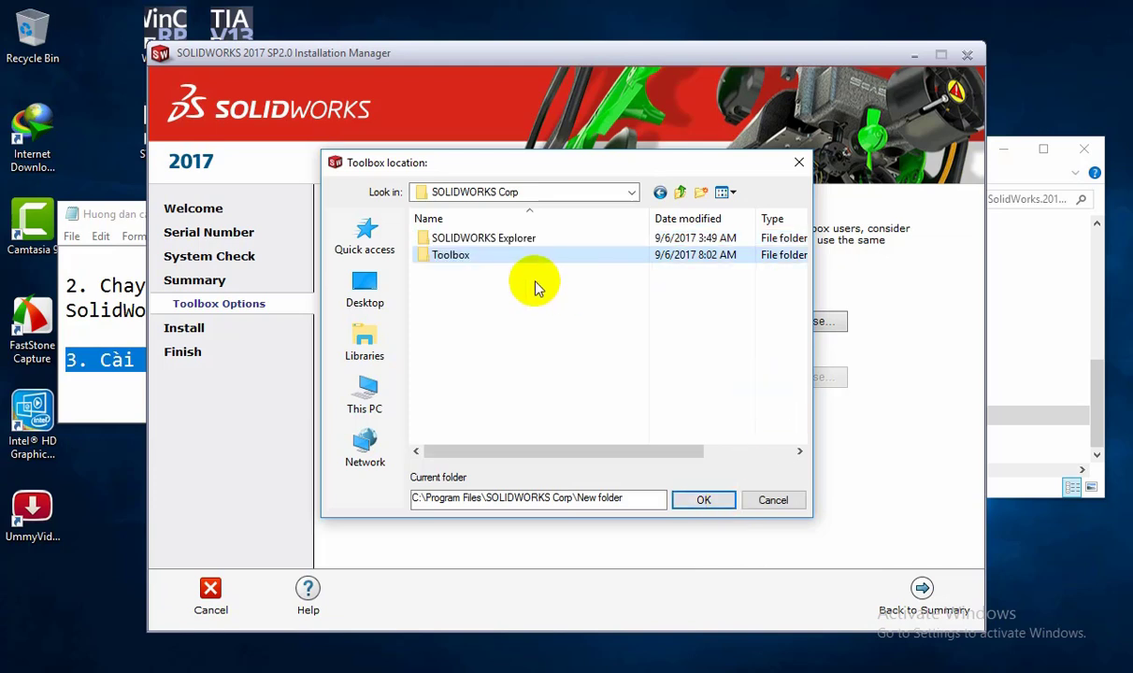
double_click(450, 253)
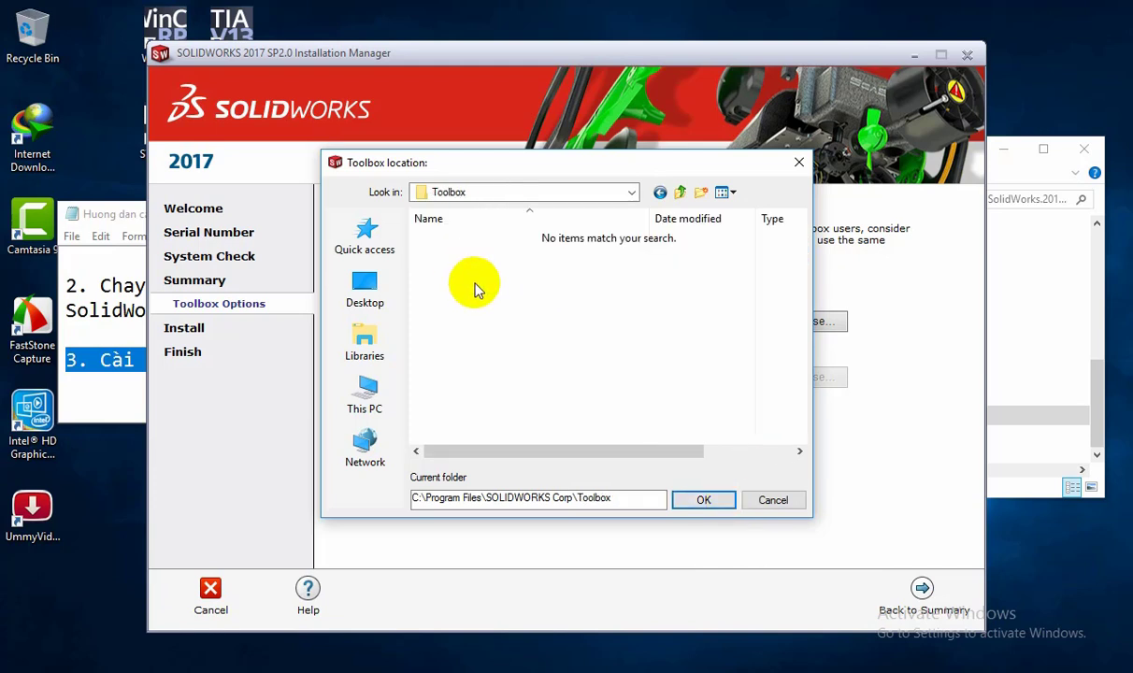
Create a v2017 subfolder inside Toolbox and set it as the new Toolbox location
right_click(474, 290)
mouse_move(561, 471)
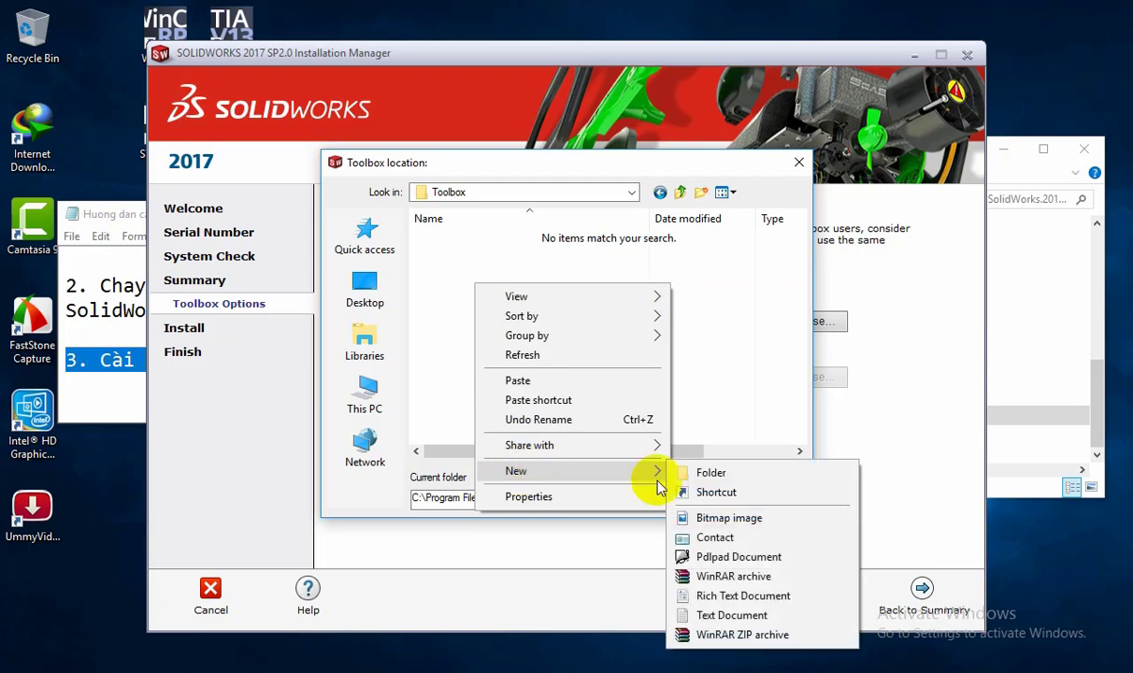
click(707, 475)
text(v2017)
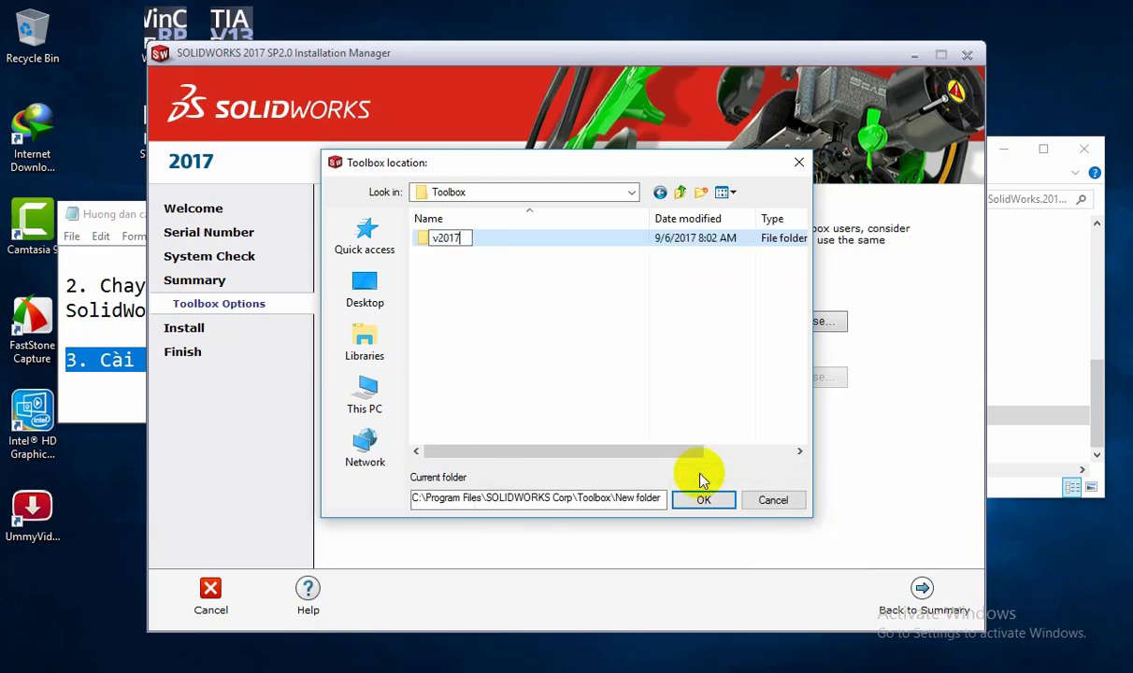
key(Return)
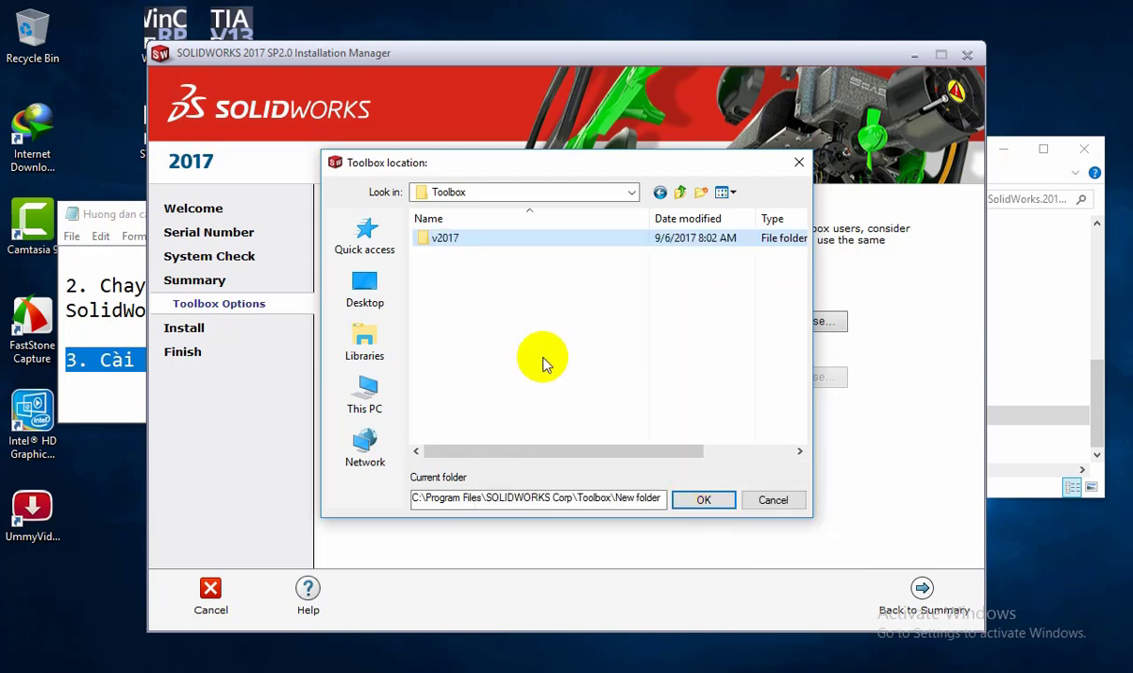
double_click(456, 237)
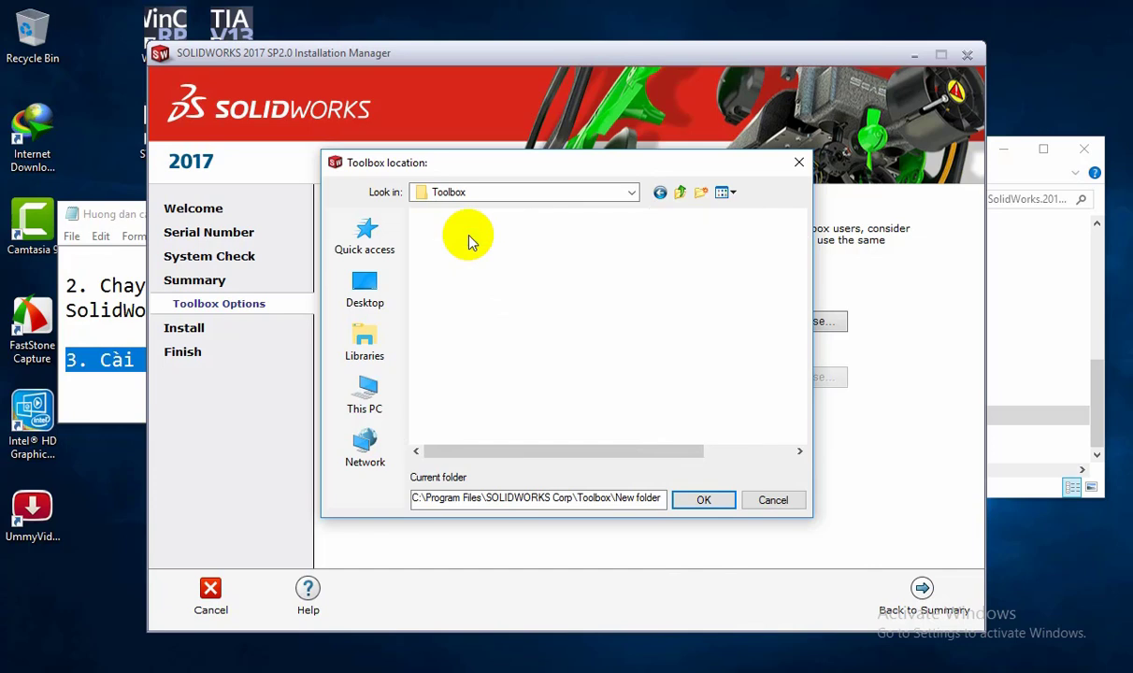
click(720, 499)
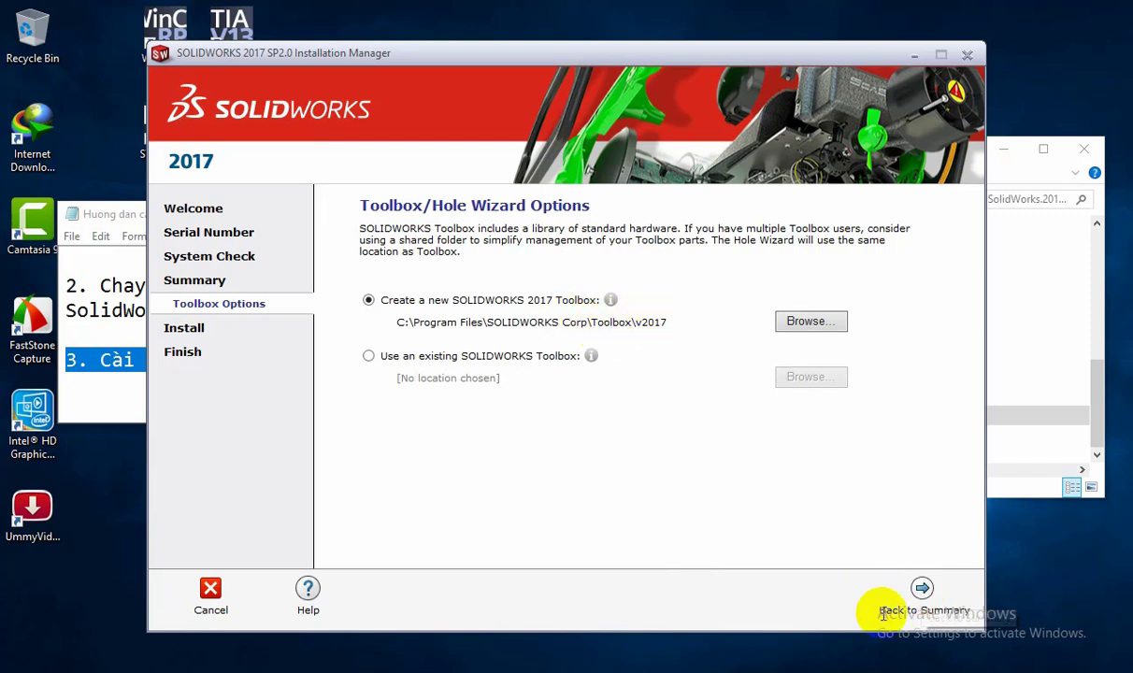
click(928, 593)
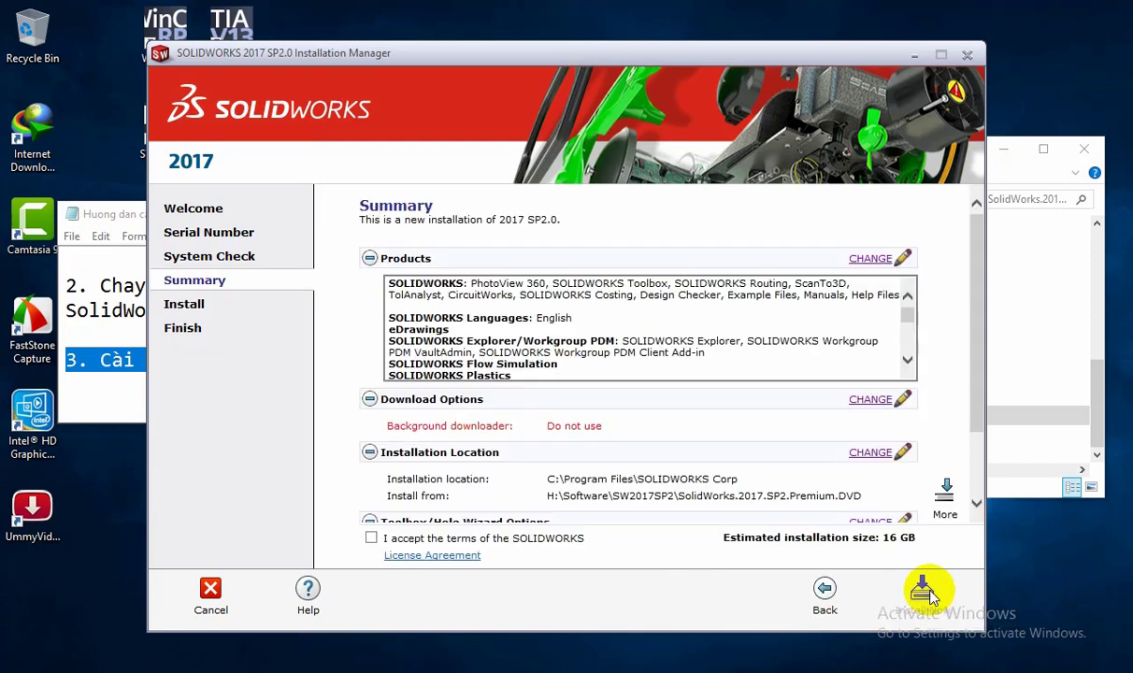
scroll(681, 483, down, 2)
scroll(681, 484, down, 1)
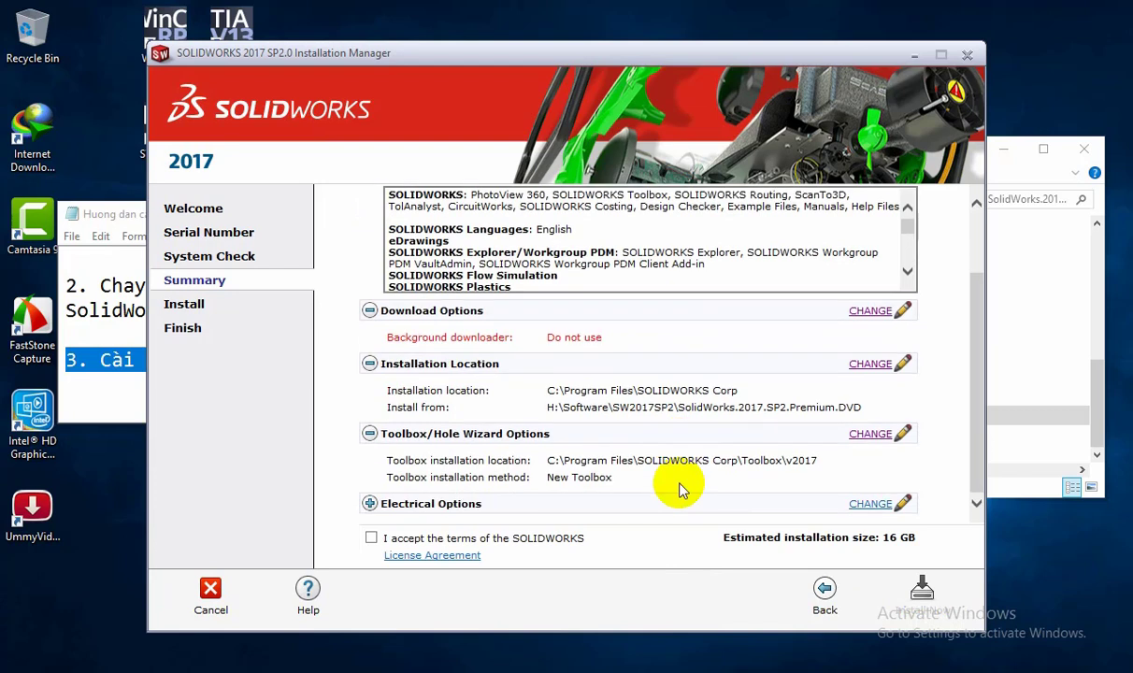
click(870, 504)
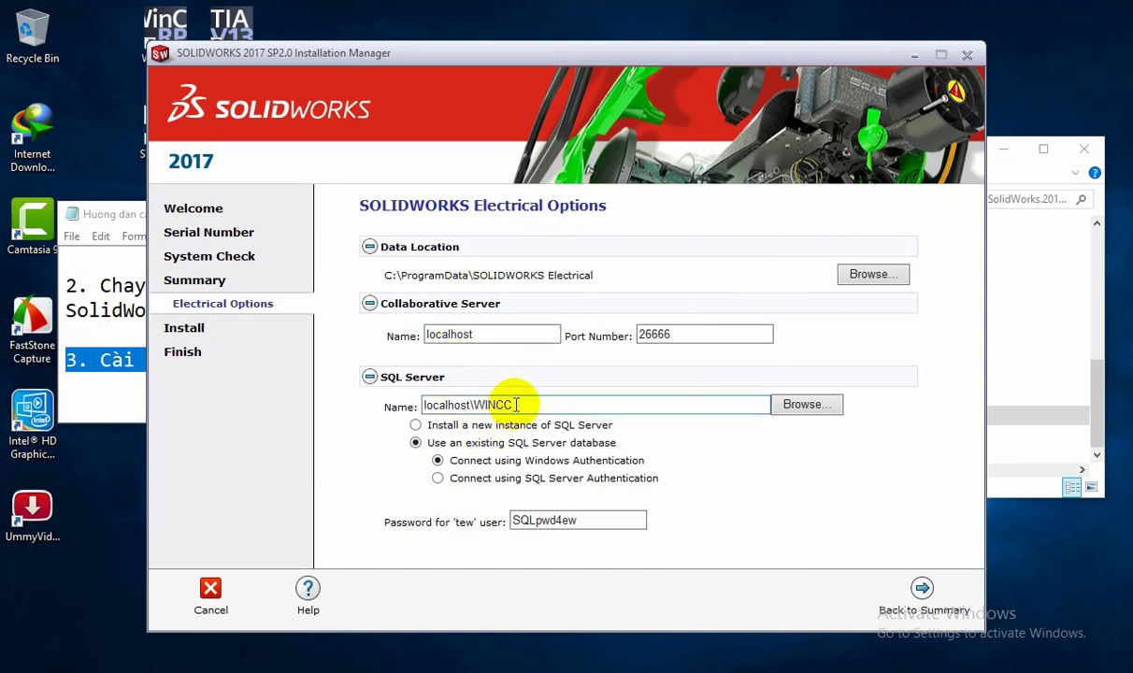
Keep the Electrical settings, accept the SOLIDWORKS license terms, and start the installation
click(924, 594)
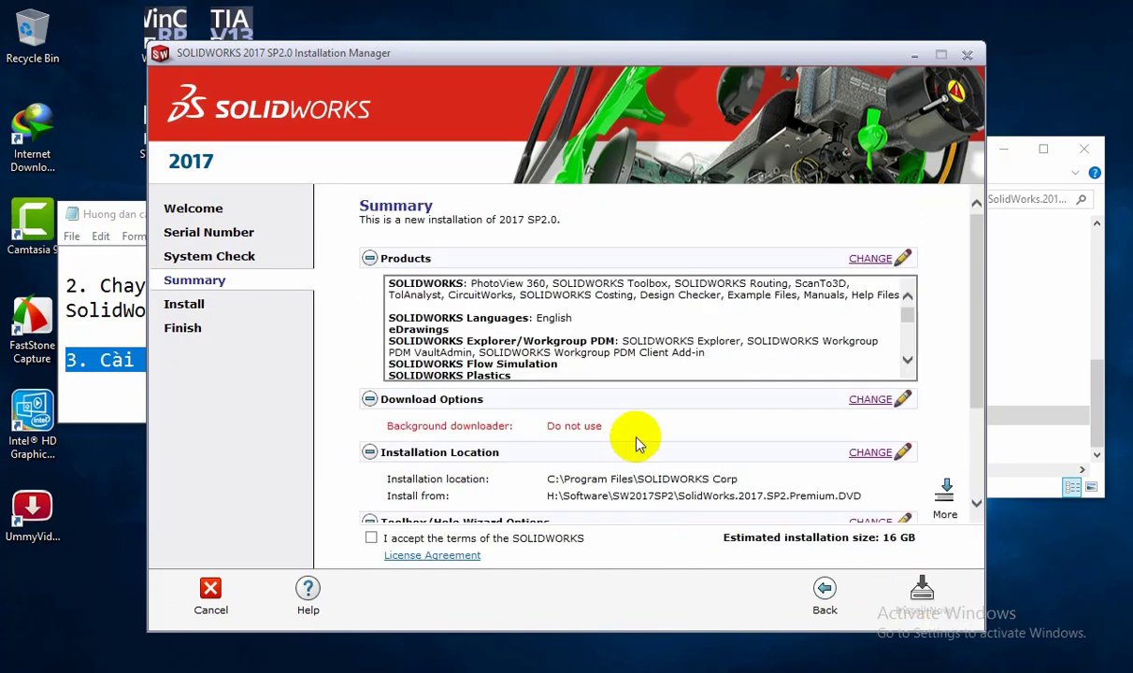
scroll(606, 422, down, 3)
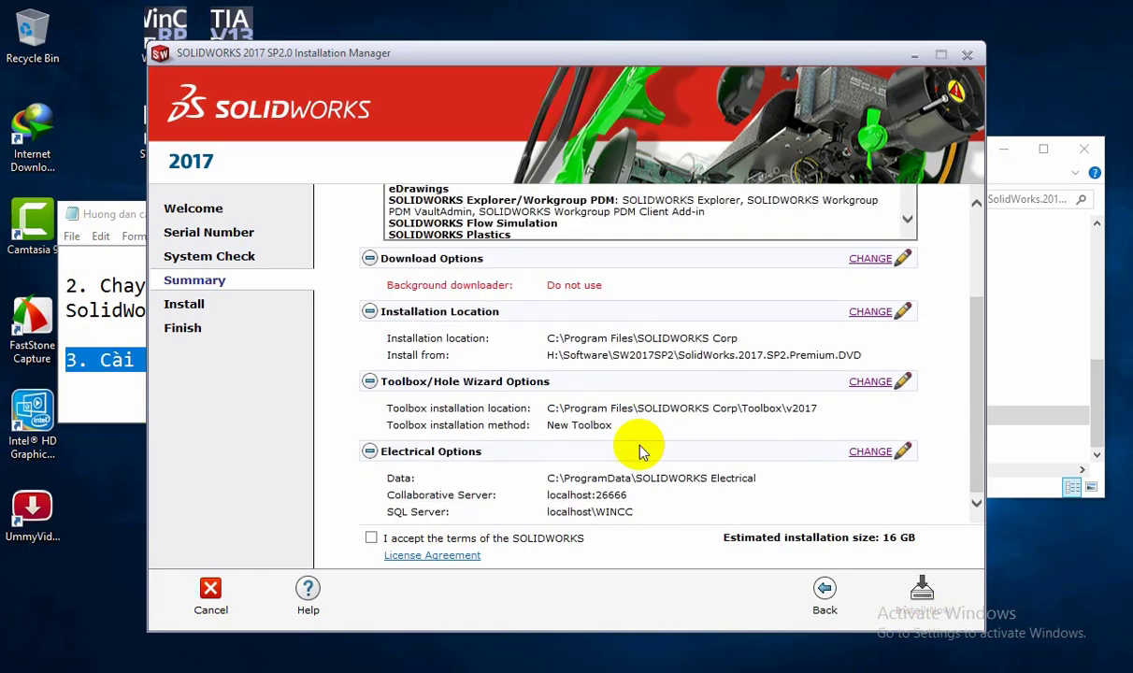
click(371, 539)
scroll(531, 477, down, 3)
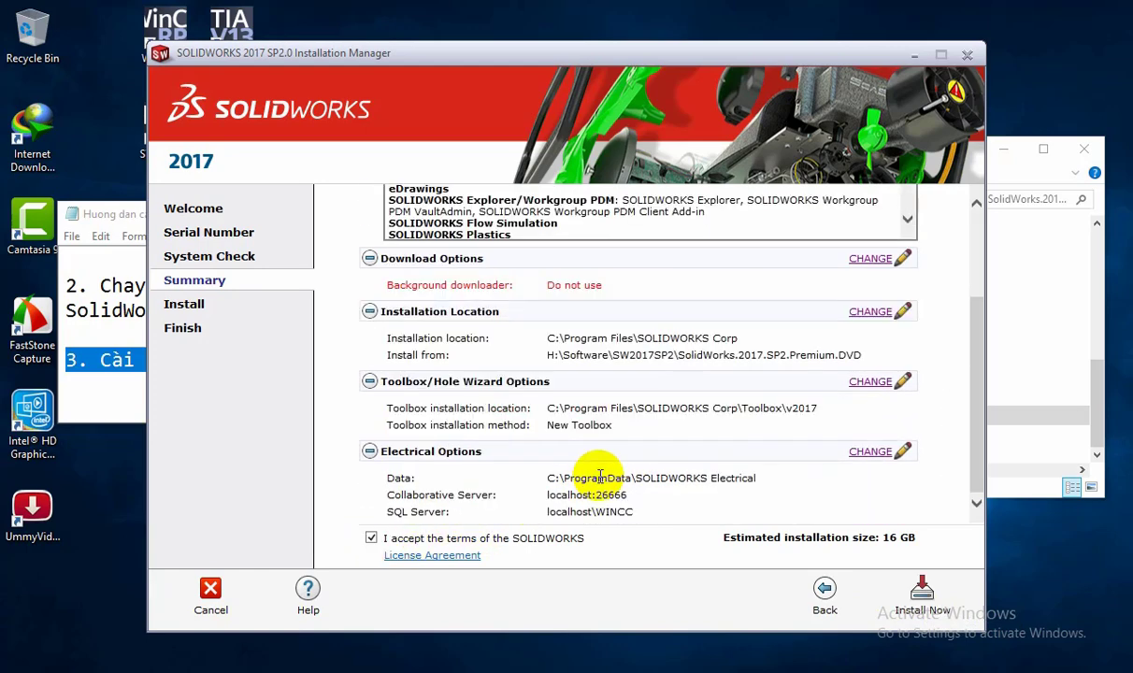
click(923, 587)
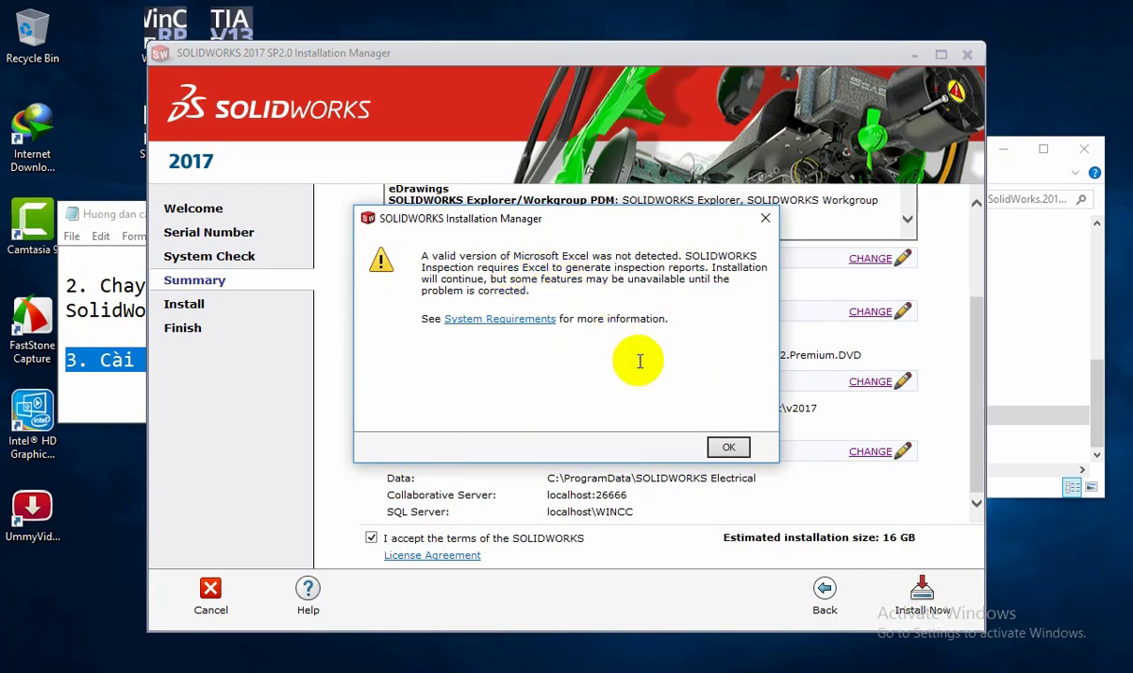
Dismiss the Excel warning, answer the reactivation prompt, choose Remind me later, and finish the installer
click(726, 450)
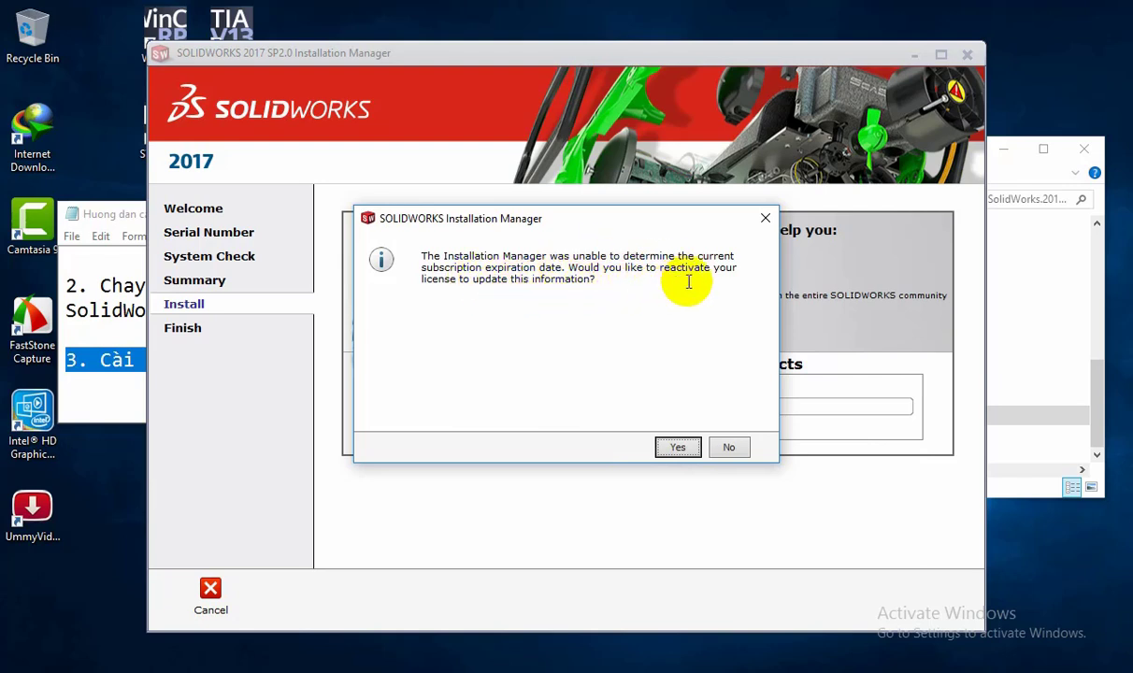
click(668, 446)
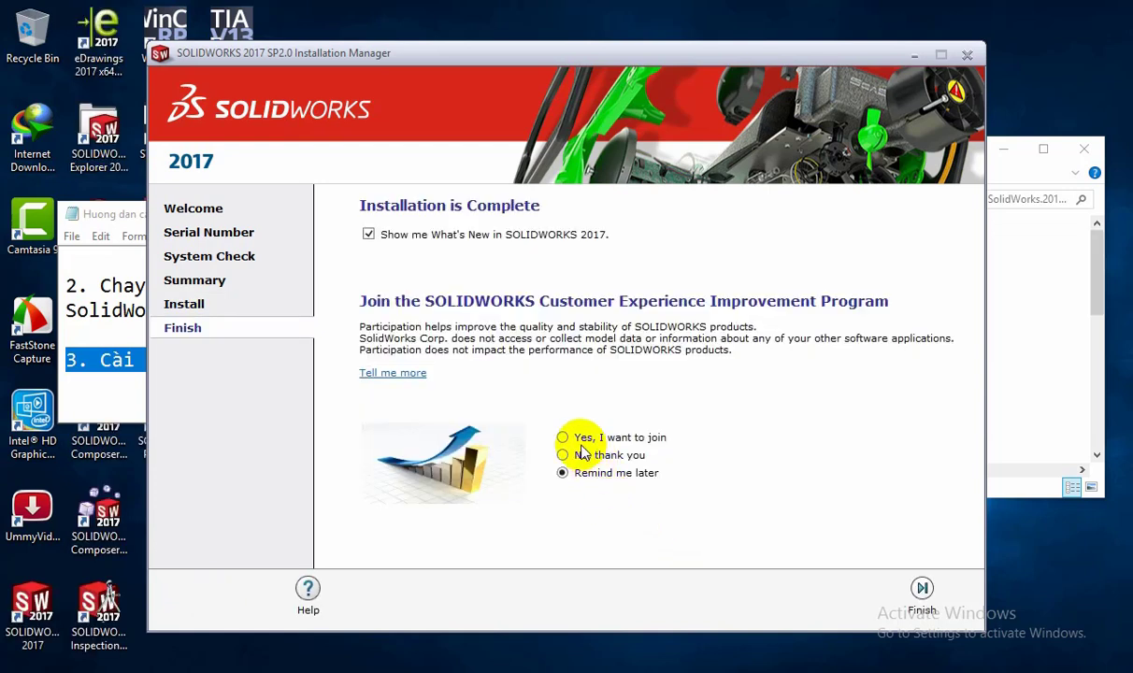
click(564, 438)
click(563, 456)
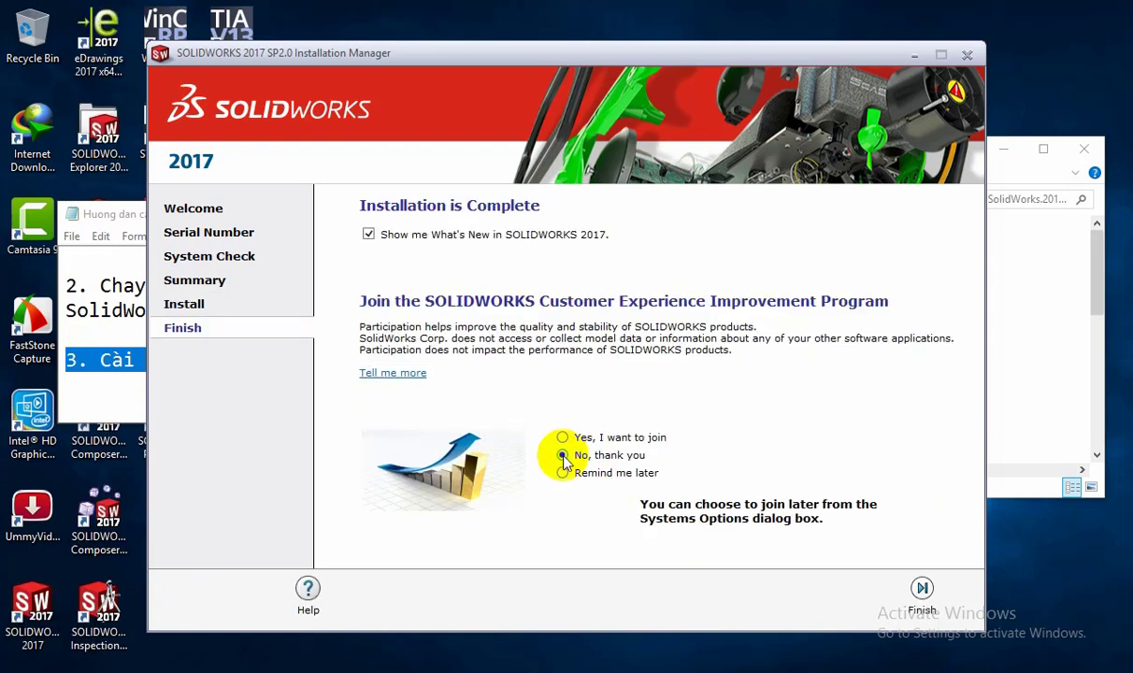
click(563, 473)
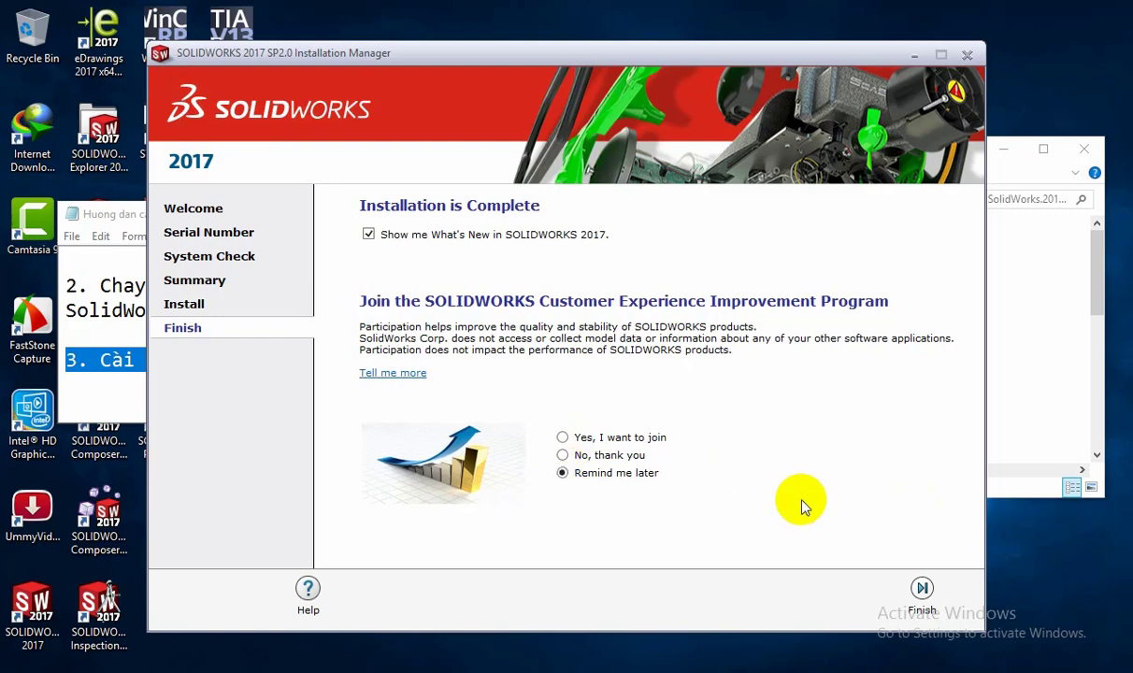
click(922, 591)
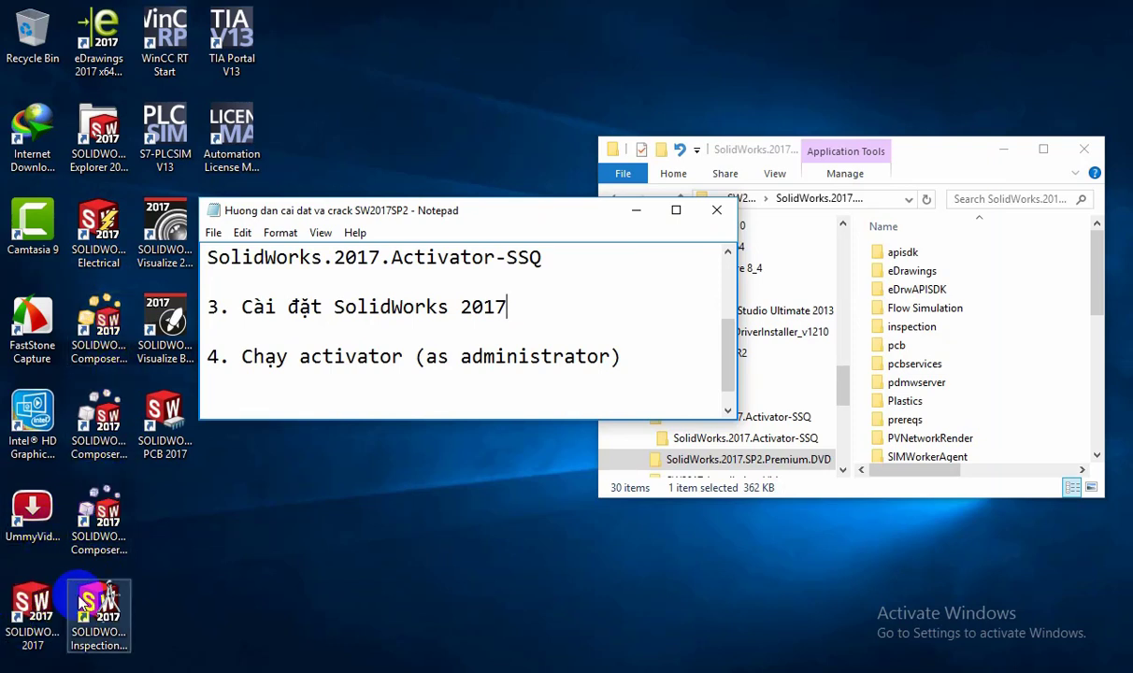
Select the step 4 line in the installation notes
drag(206, 356, 623, 362)
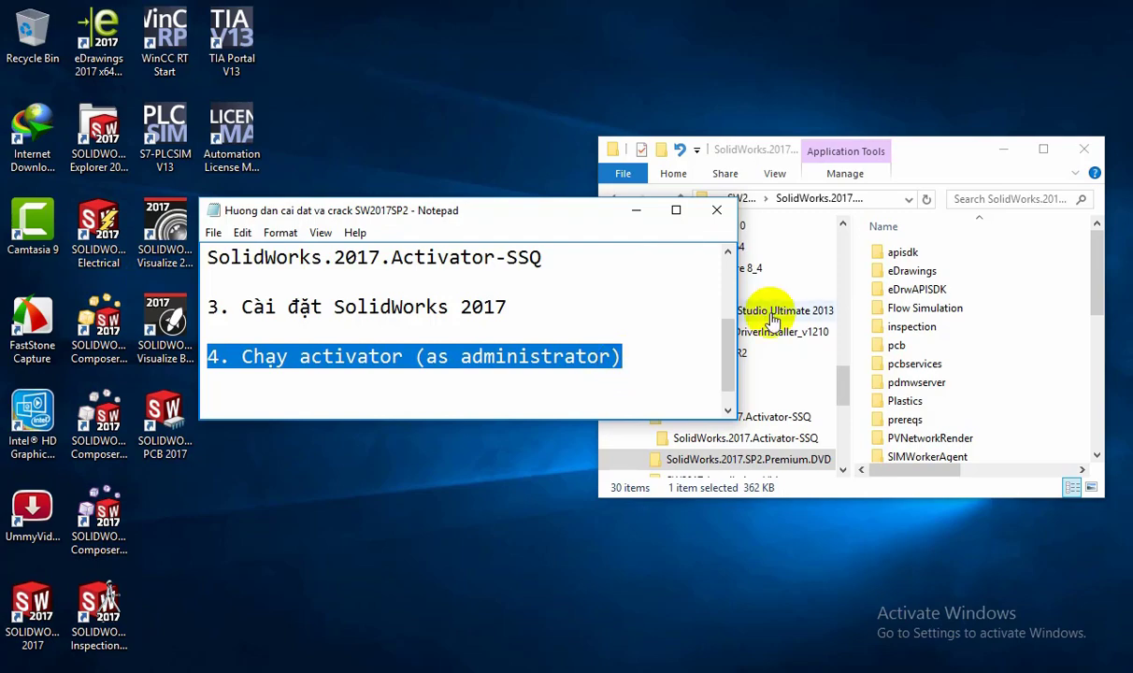
click(927, 158)
click(313, 360)
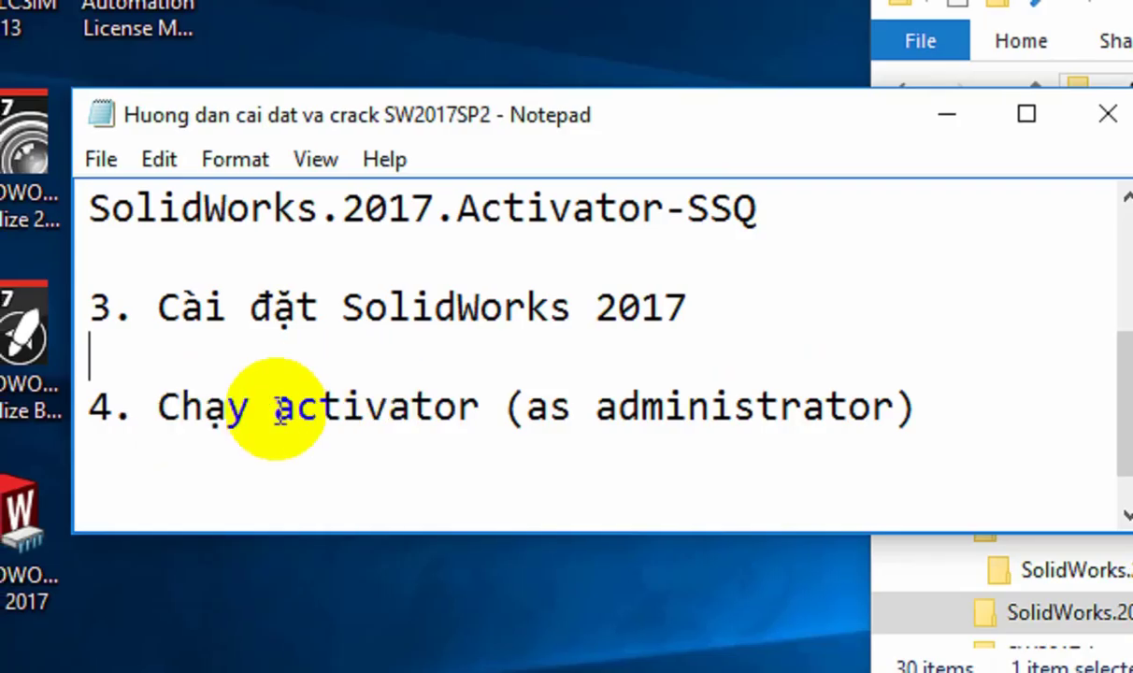
click(244, 356)
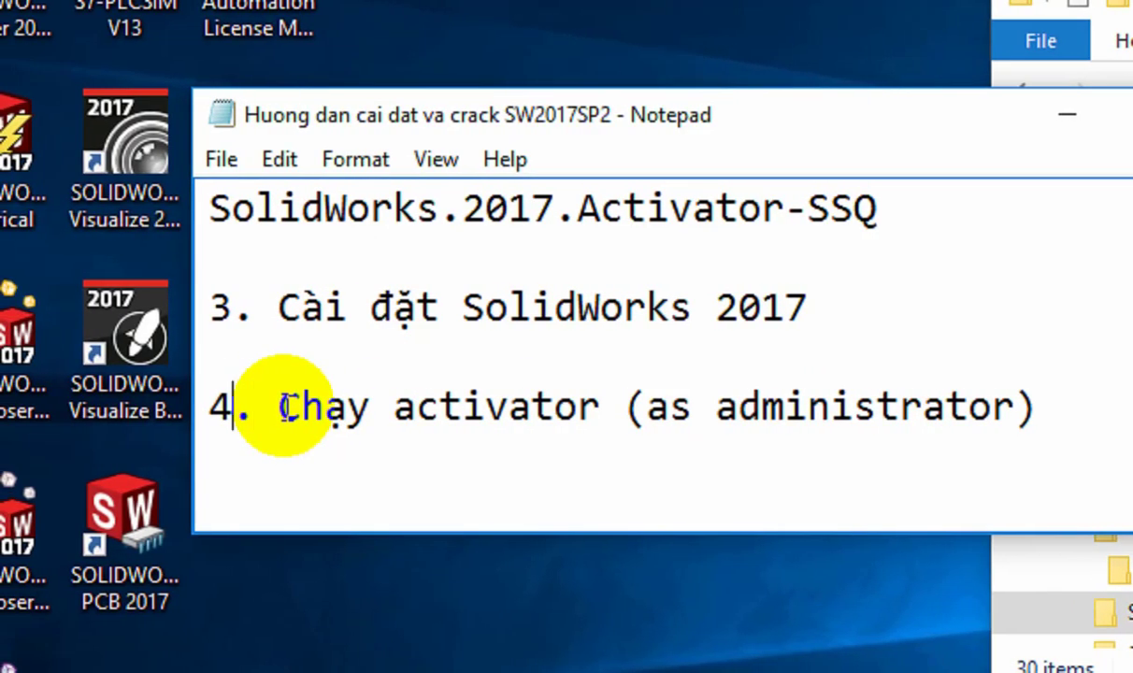
key(shift+End)
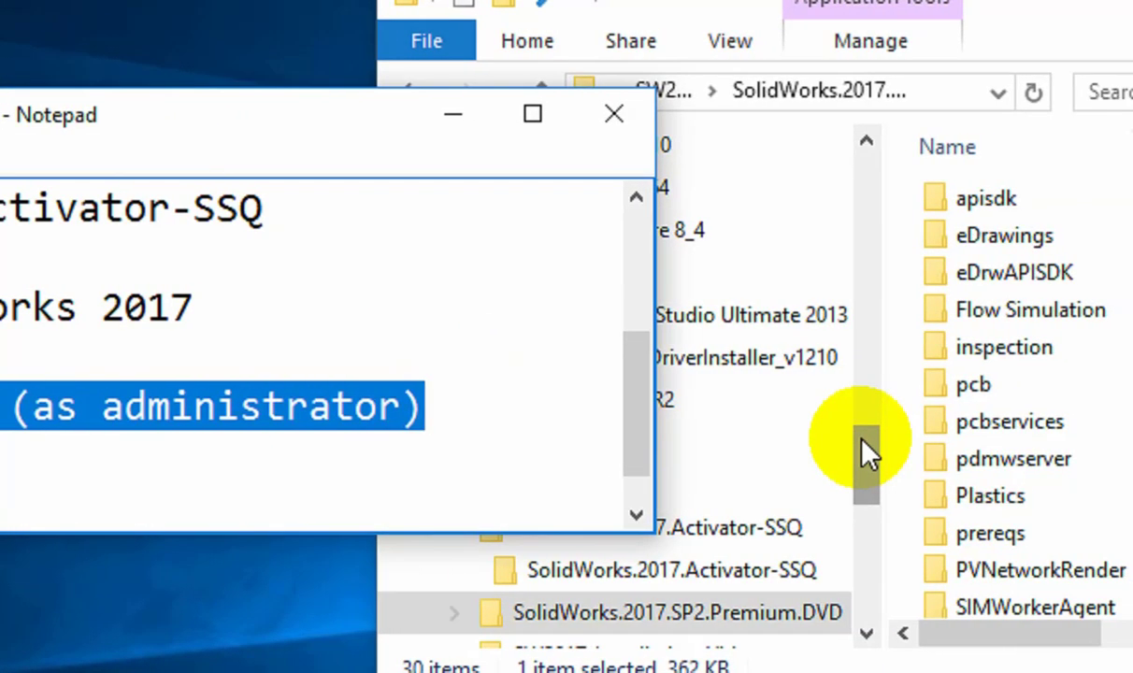
Open C:\Temp\SolidWorks.2017.Activator-SSQ and launch the activator file
mouse_move(867, 453)
mouse_down()
mouse_move(851, 196)
mouse_move(837, 322)
mouse_up()
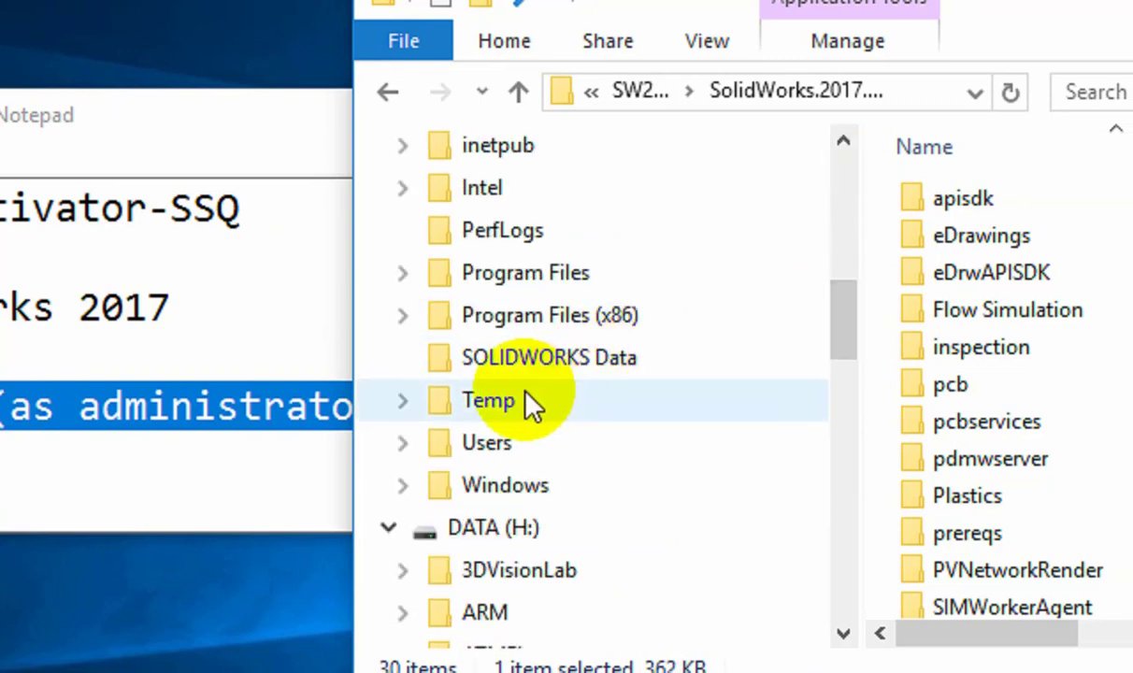
click(524, 404)
click(619, 451)
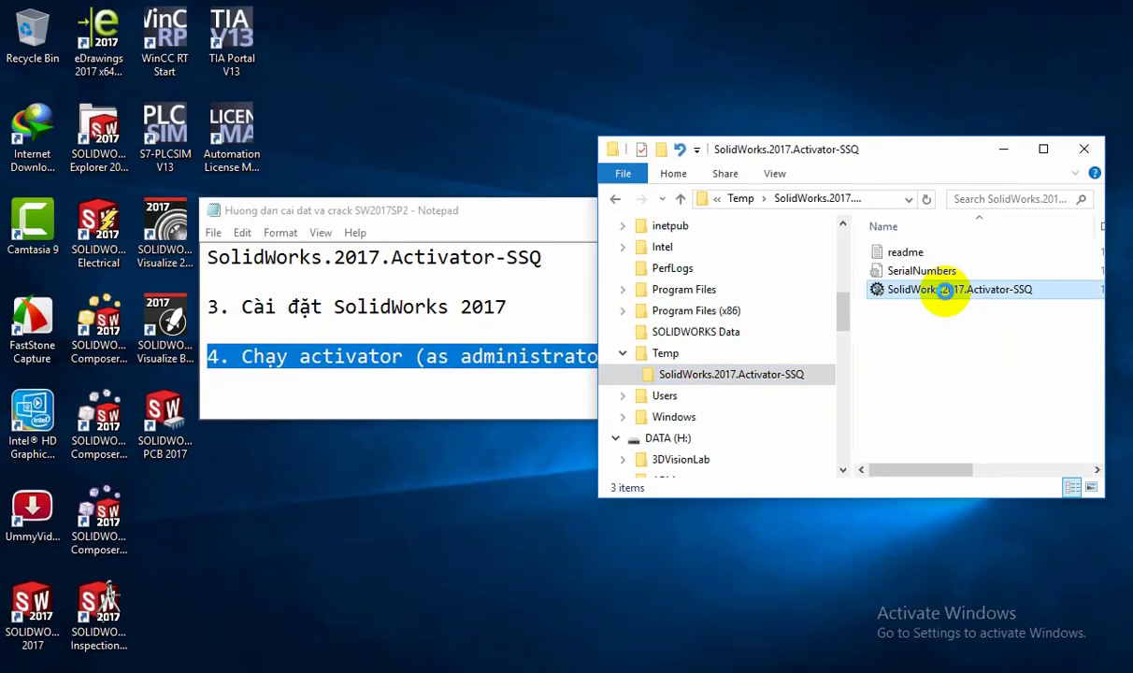
right_click(939, 292)
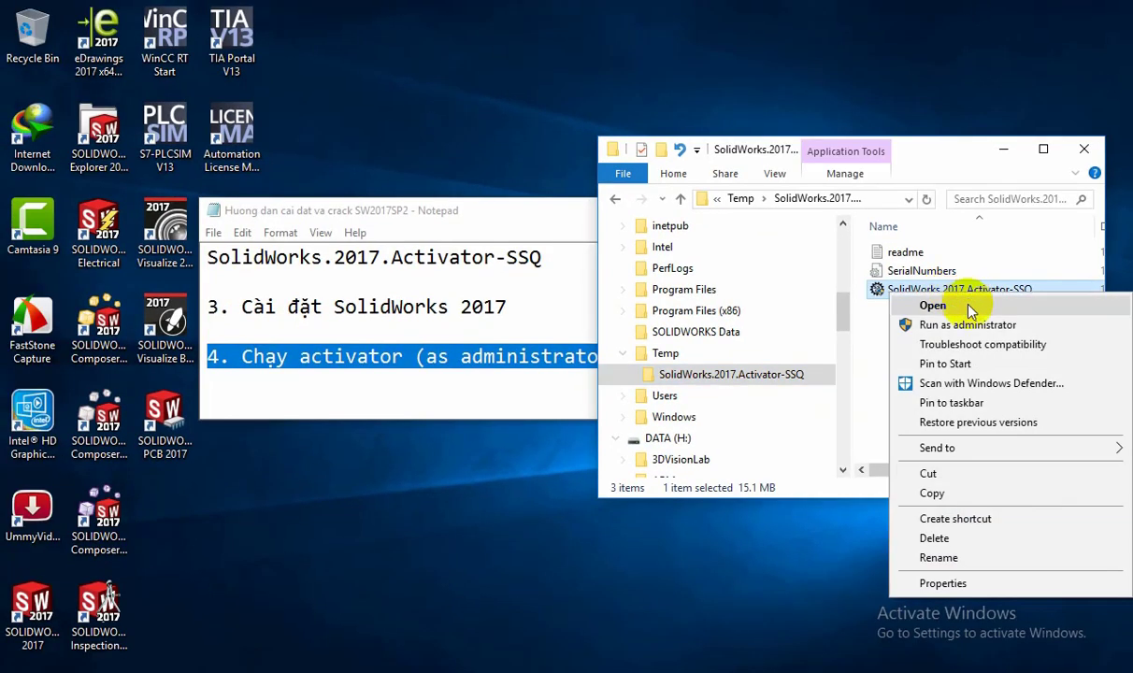
click(963, 325)
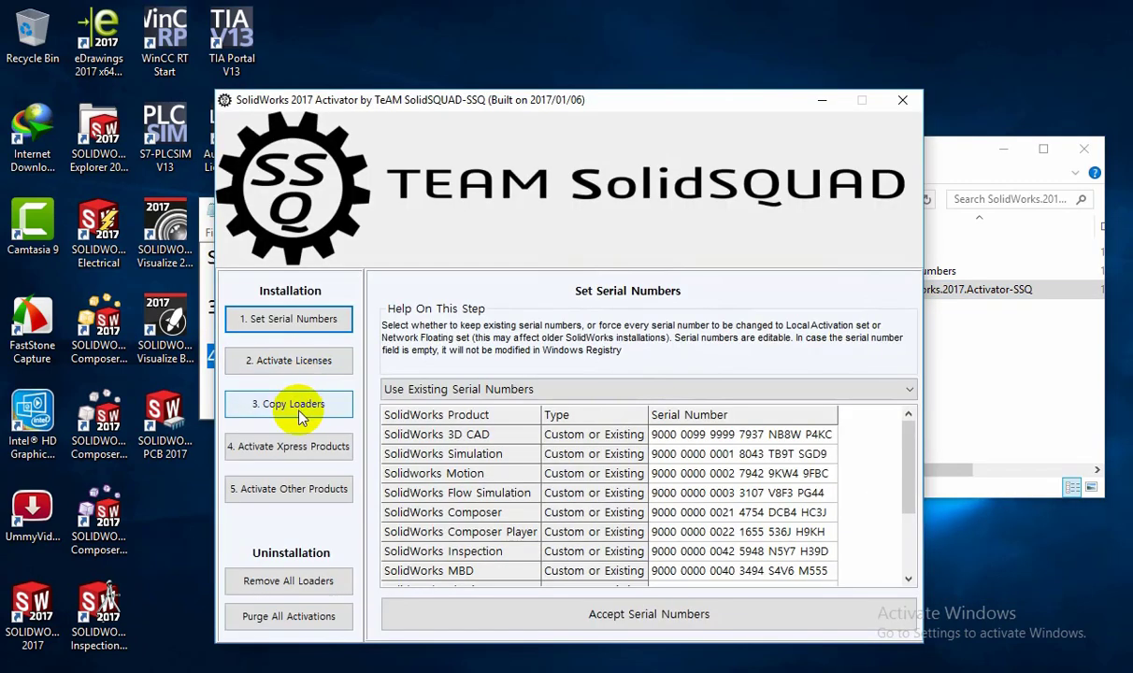
In the Copy Loaders step, check which SolidWorks 2017 products are installed
click(299, 416)
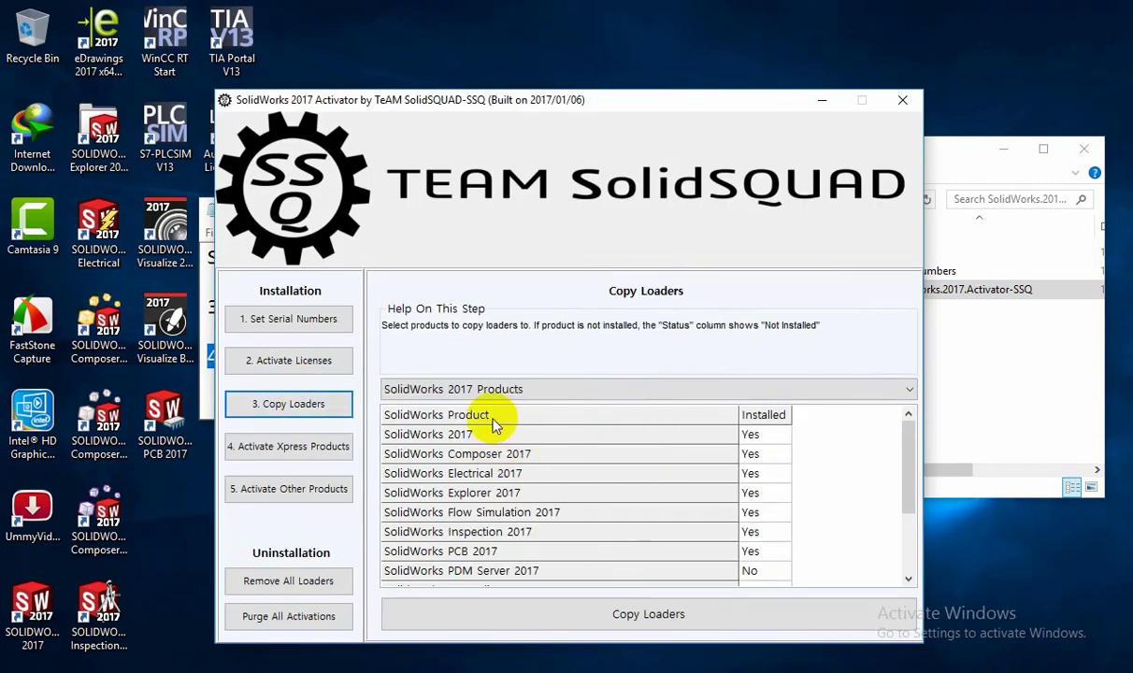
click(740, 437)
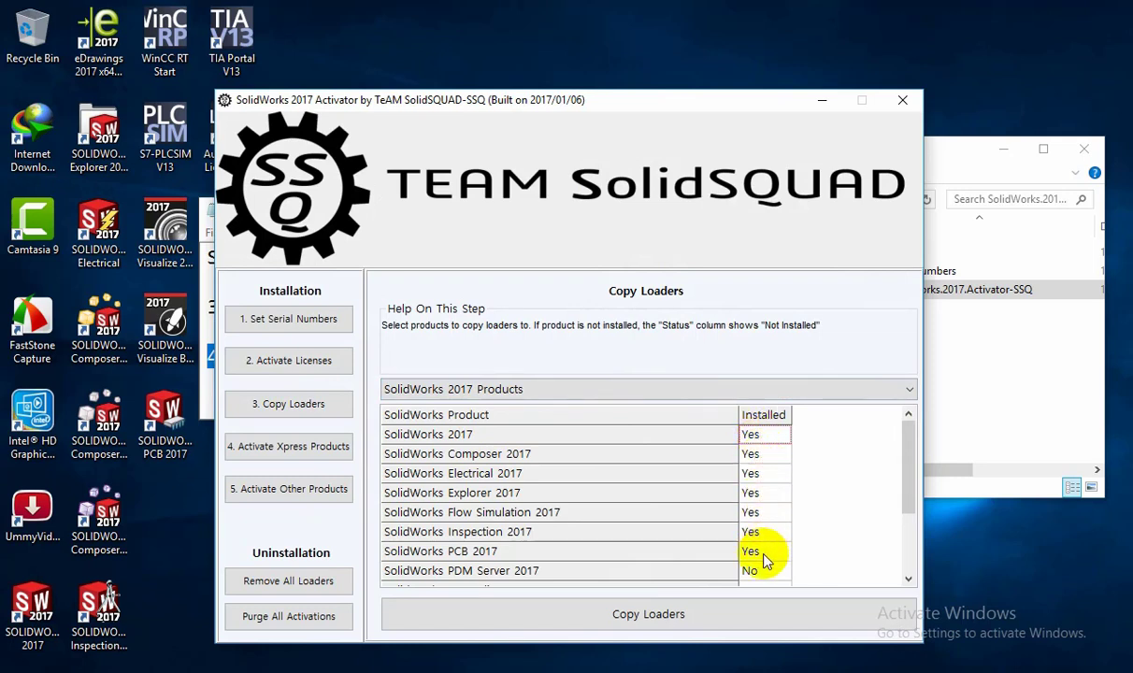
click(909, 581)
click(909, 582)
click(909, 582)
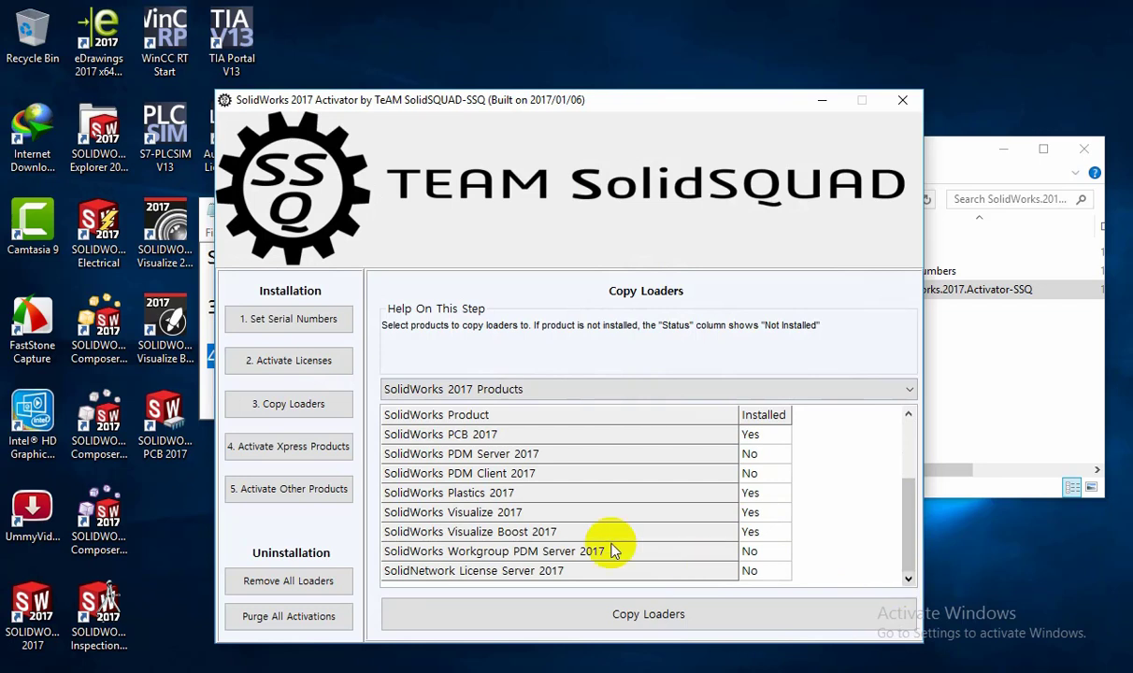
Copy the loaders into the installed products, confirming and acknowledging the messages
click(630, 616)
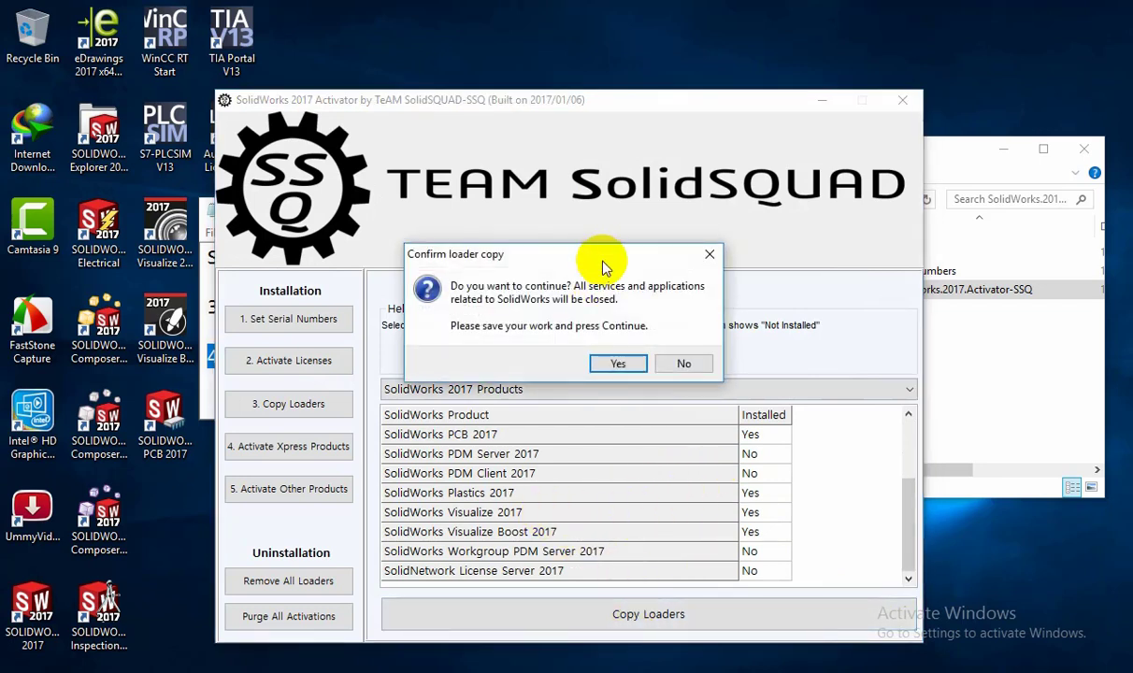
click(625, 365)
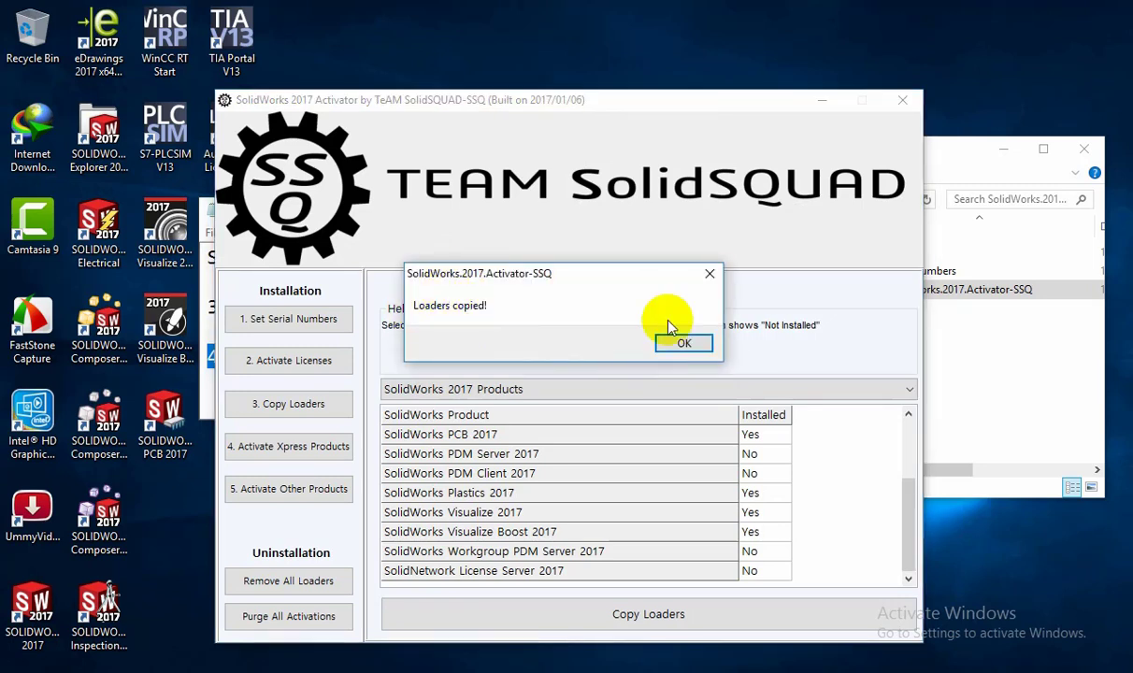
click(682, 343)
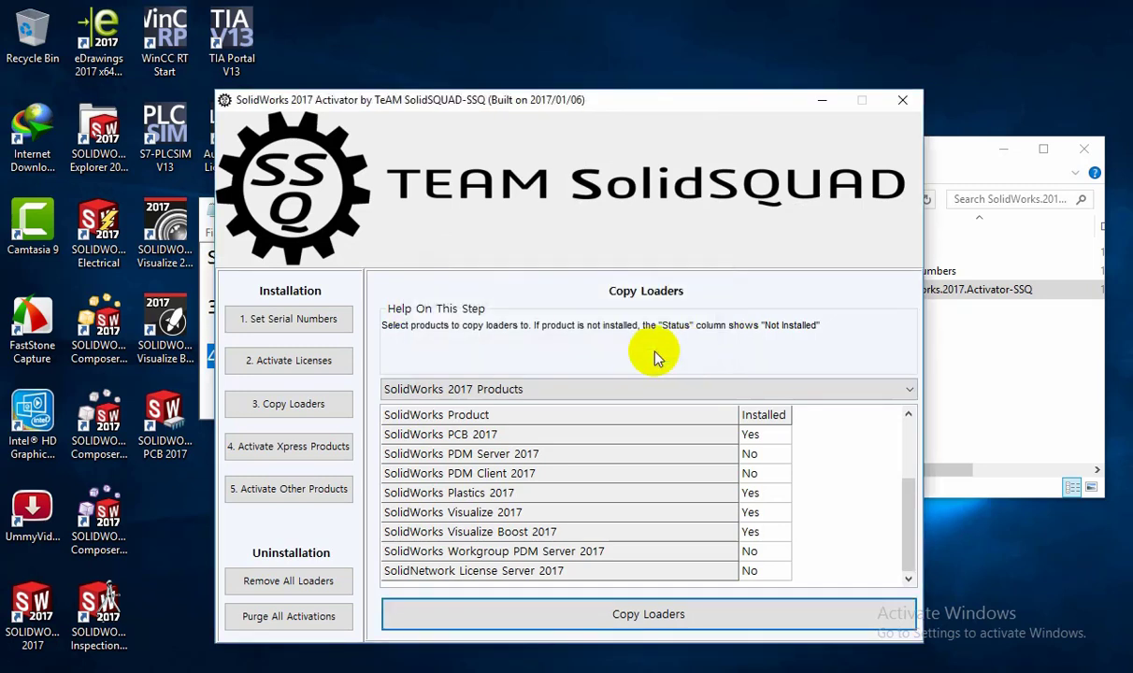
click(281, 449)
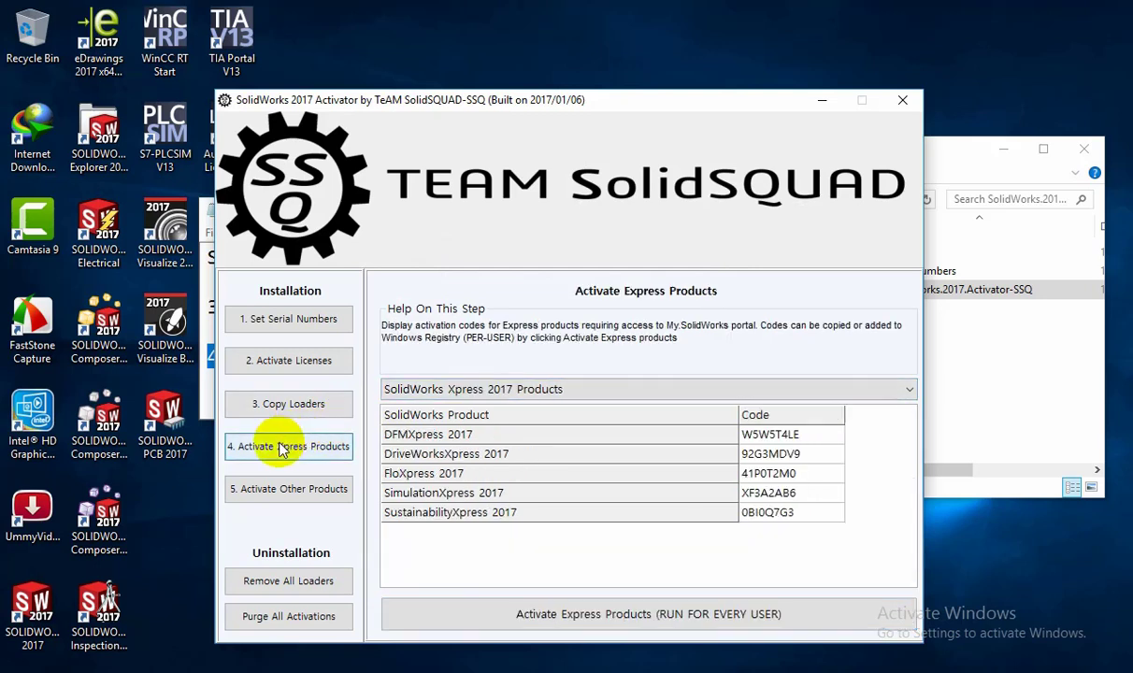
Deploy the DFMXpress, DriveWorksXpress and SimulationXpress activation codes for every user, then close the activator
double_click(762, 434)
click(769, 453)
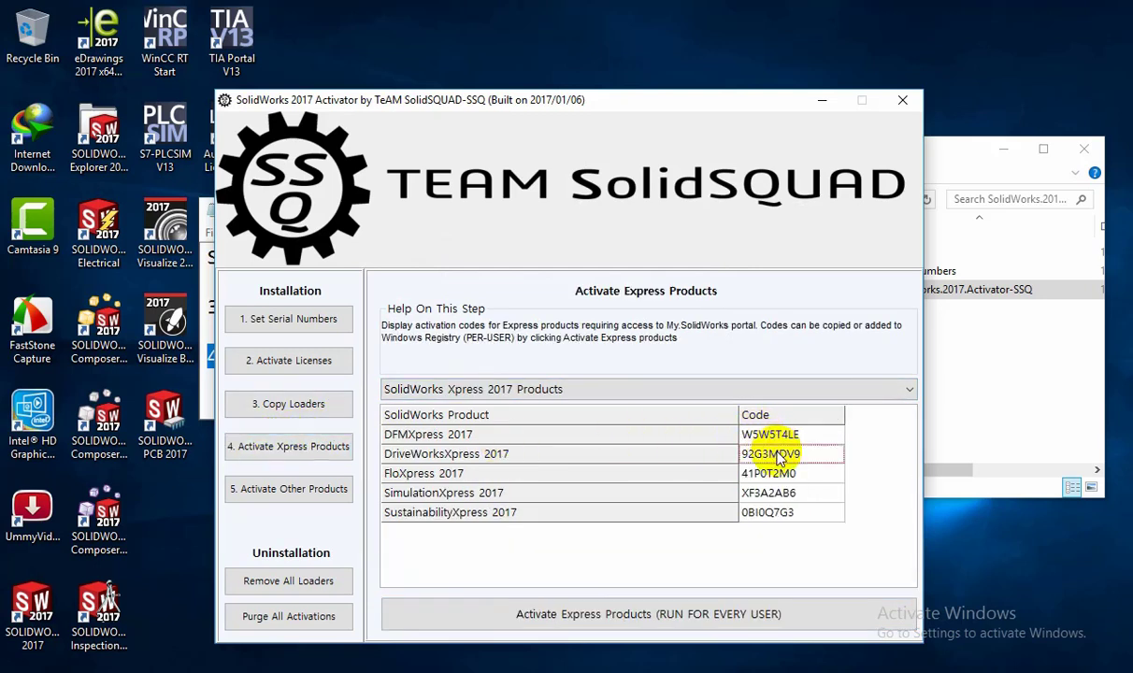
click(782, 494)
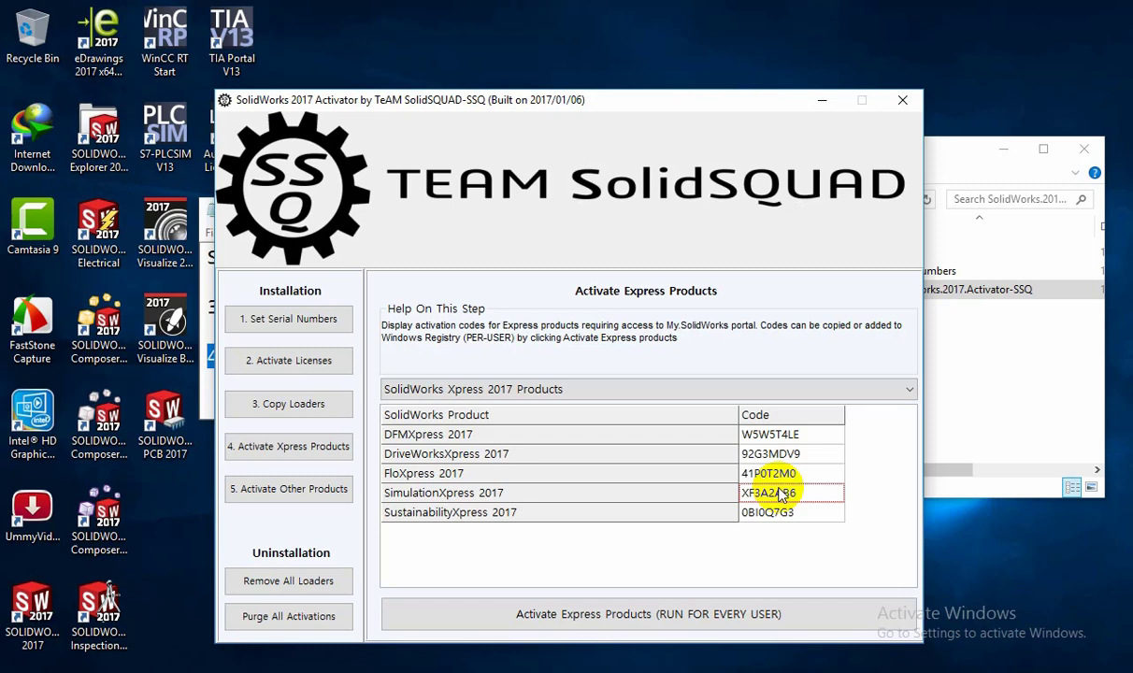
click(654, 610)
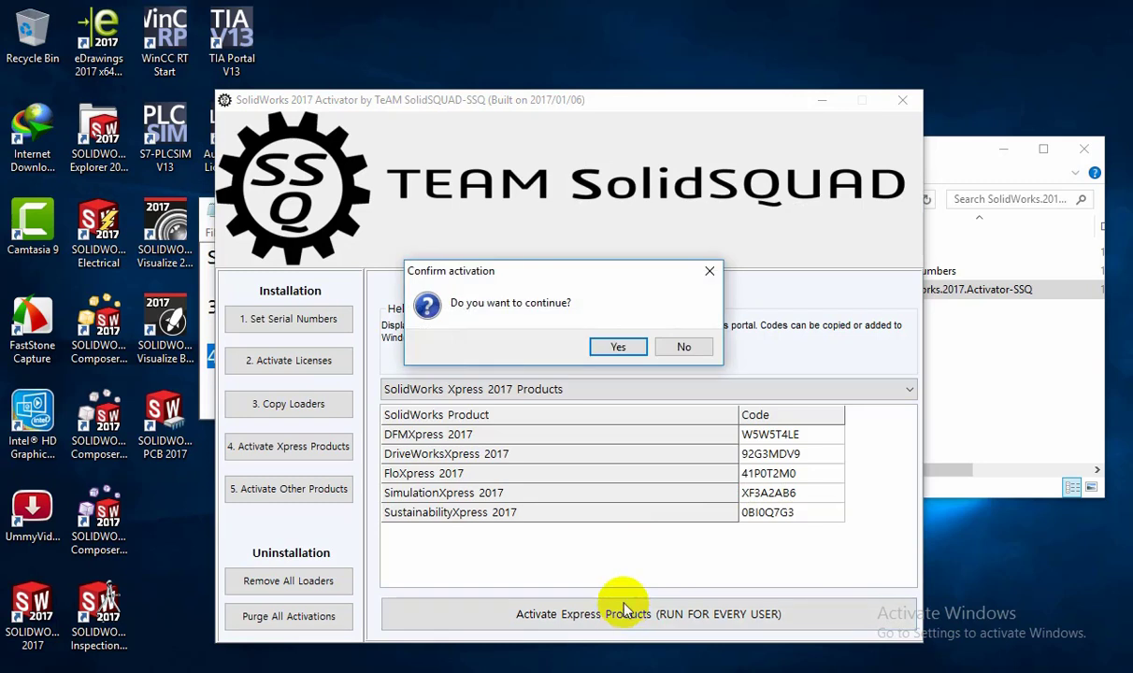
click(621, 350)
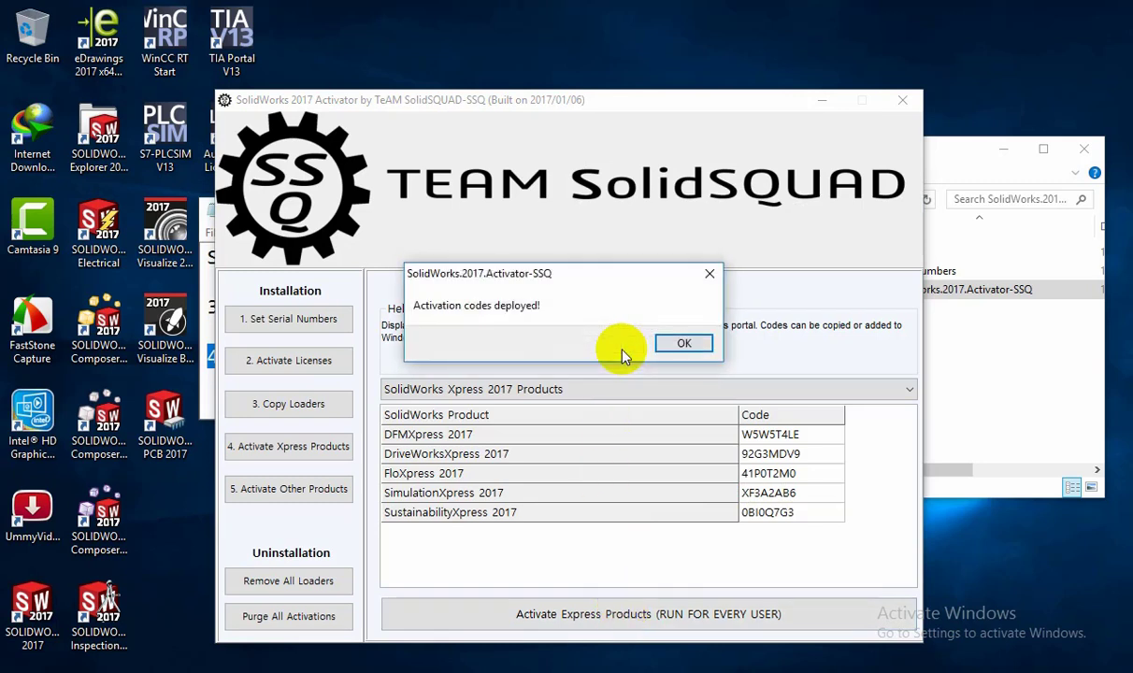
click(677, 343)
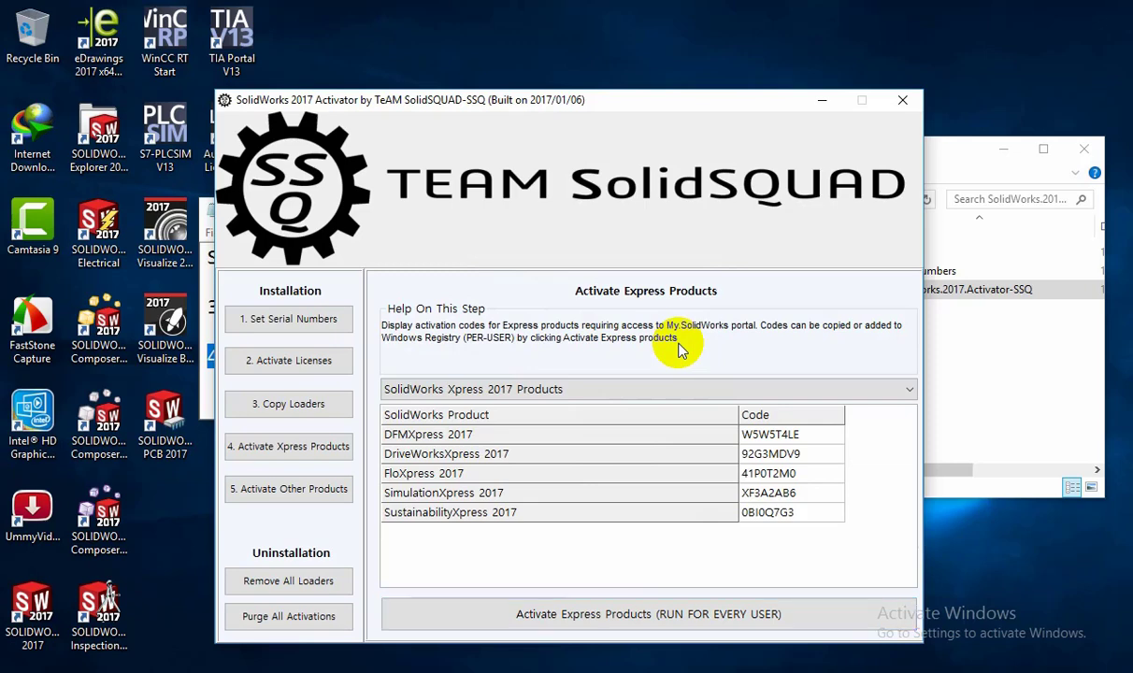
click(899, 100)
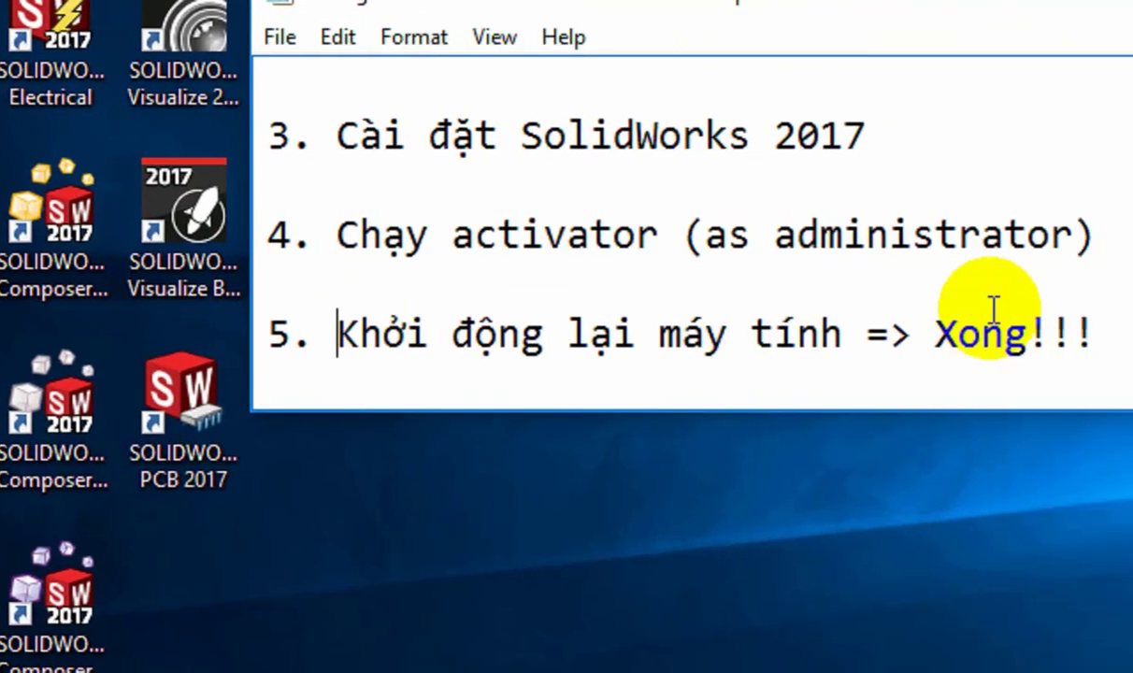
Add '1. Tăng bộ nhớ ảo.' below the slow-drawing paragraph, then search Windows for 'con'
scroll(655, 355, down, 2)
triple_click(615, 378)
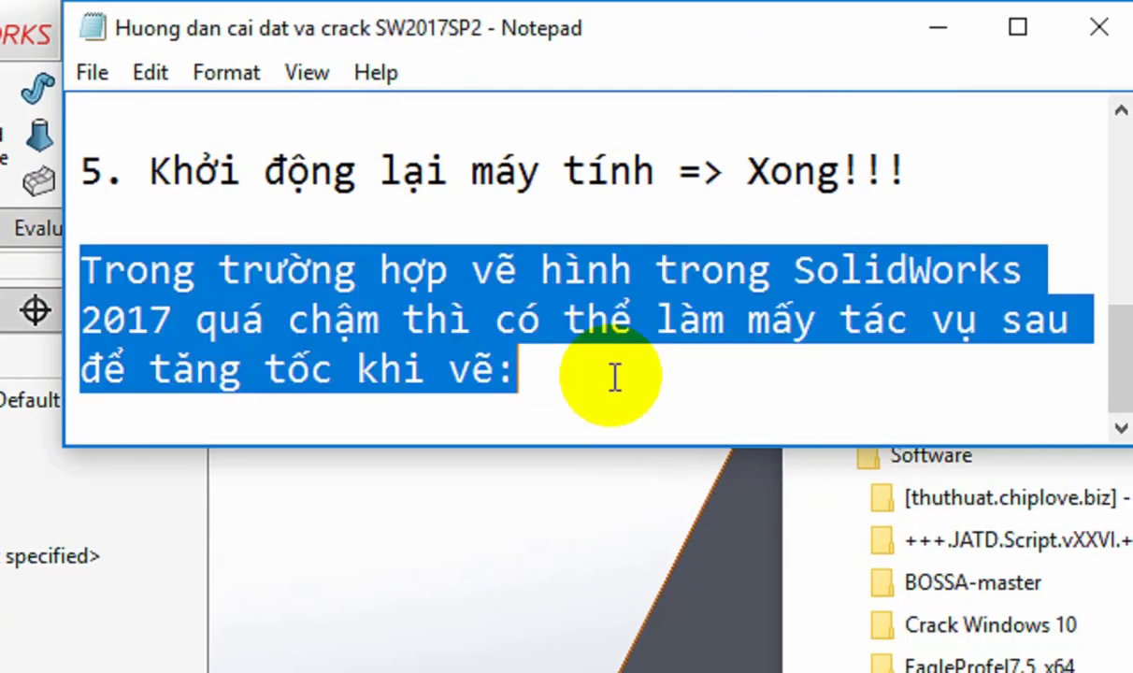
click(615, 377)
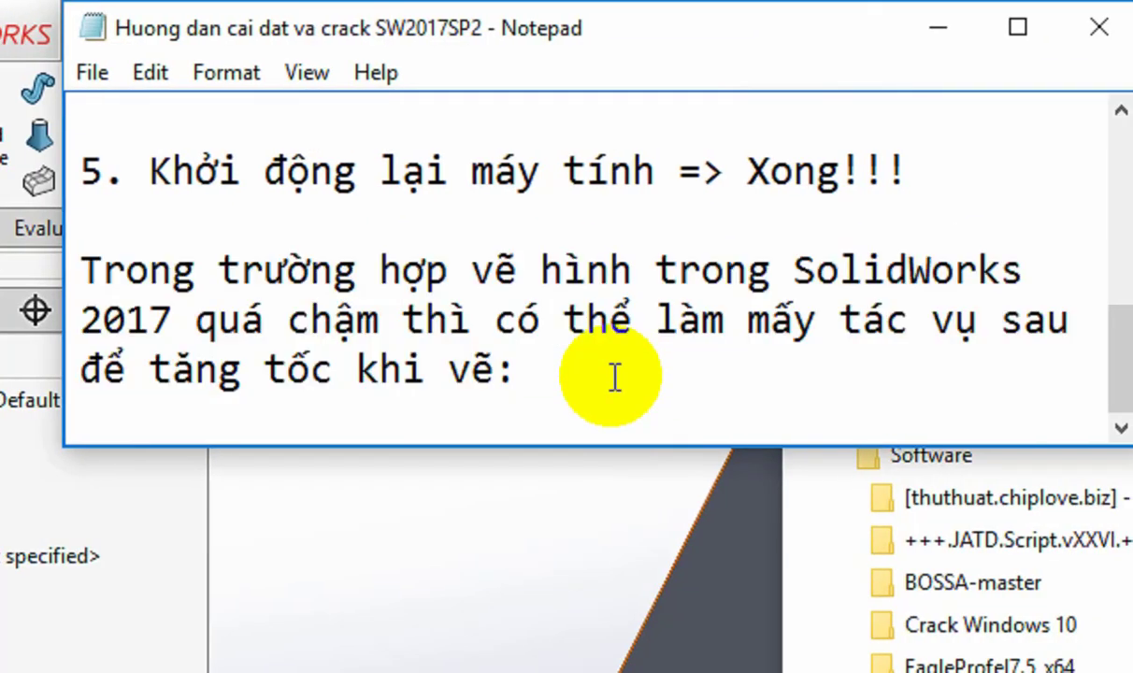
key(Return)
key(Return)
text(1. )
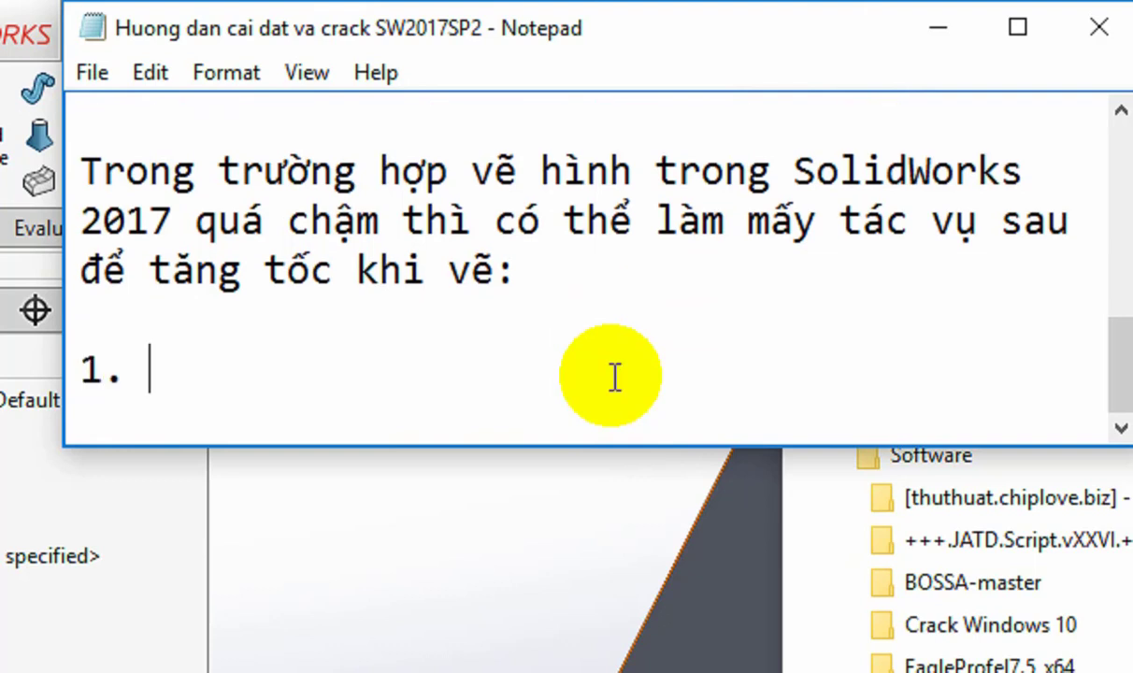
text(Tăng bộ)
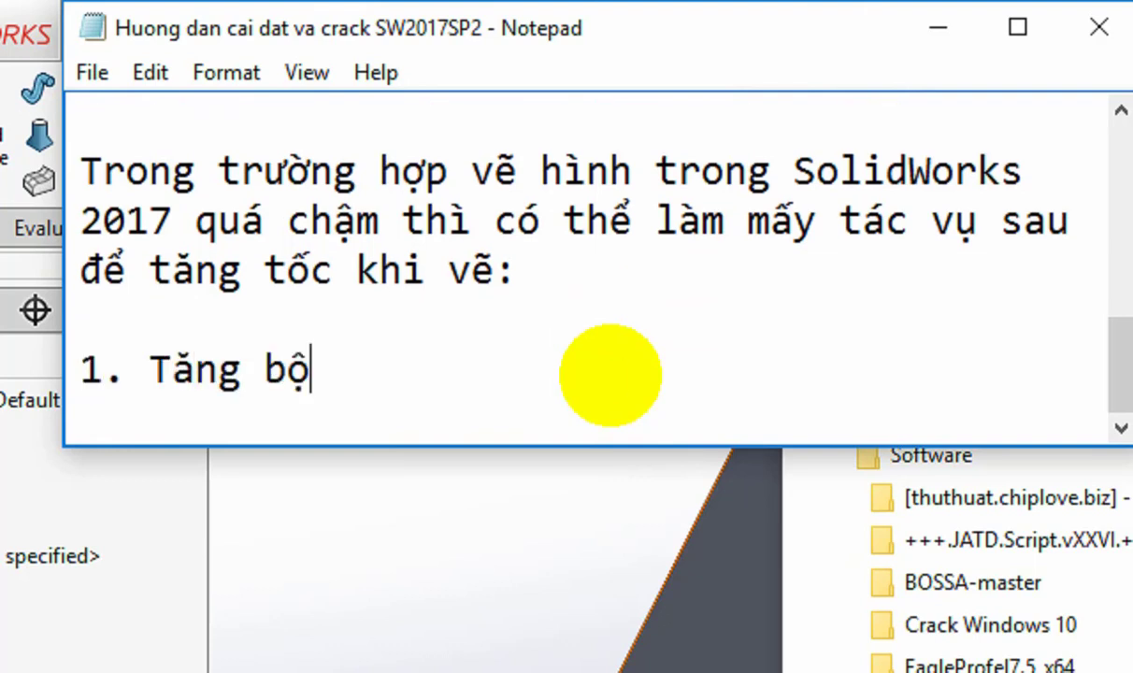
text( nhớ )
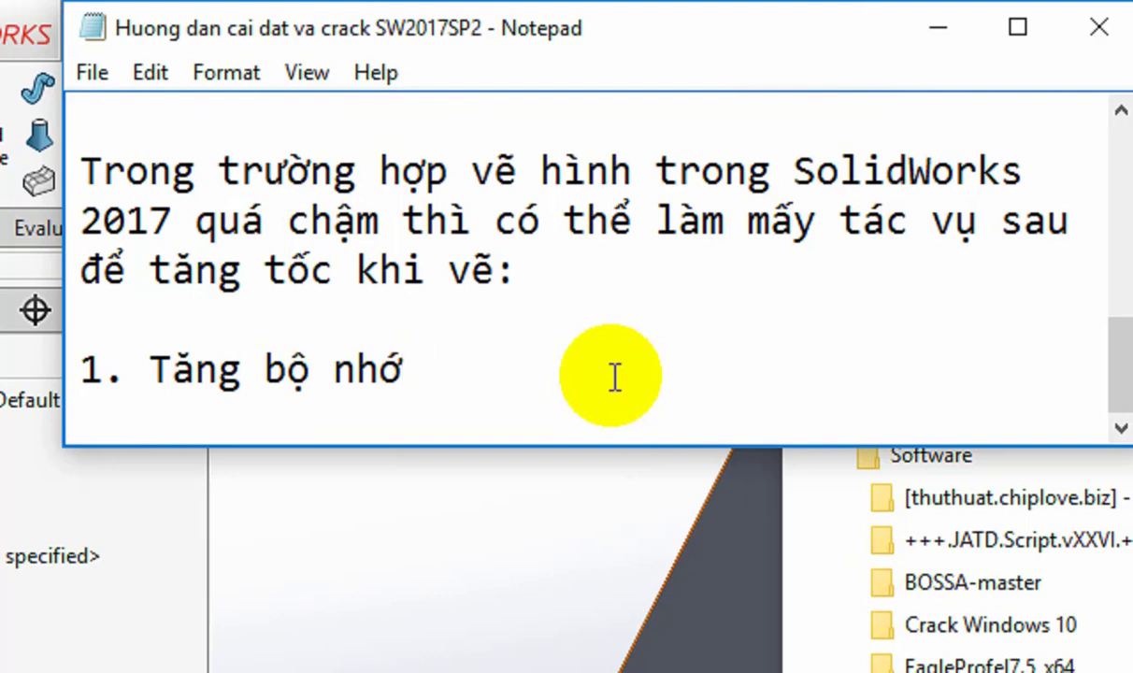
text(ảo)
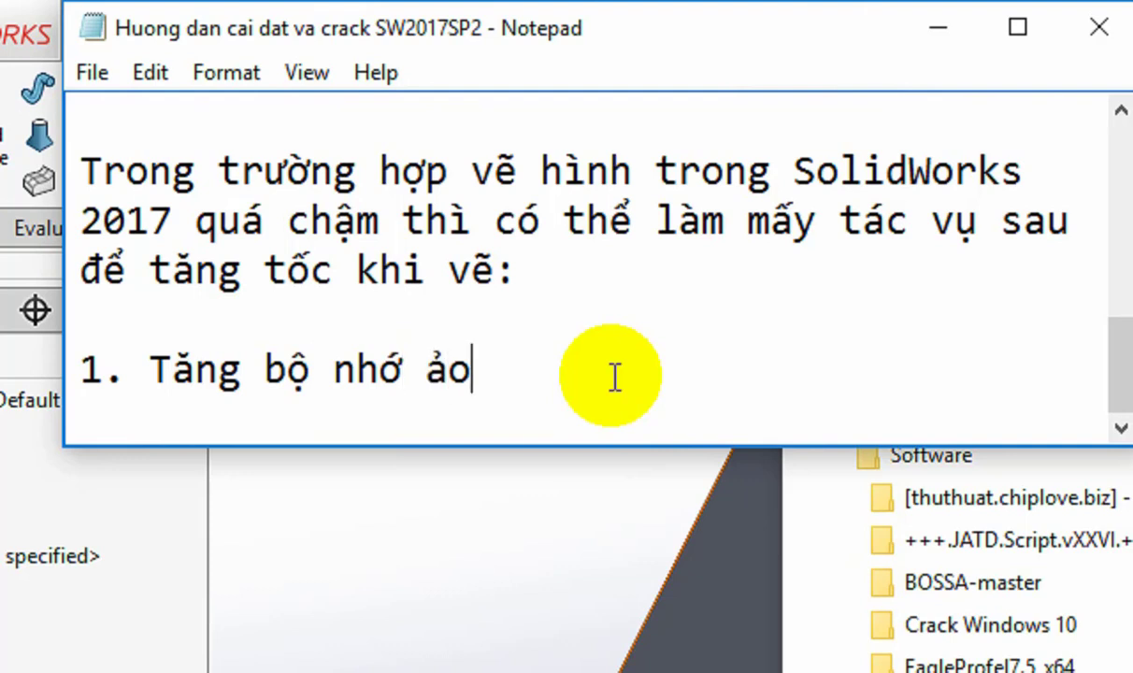
text(.)
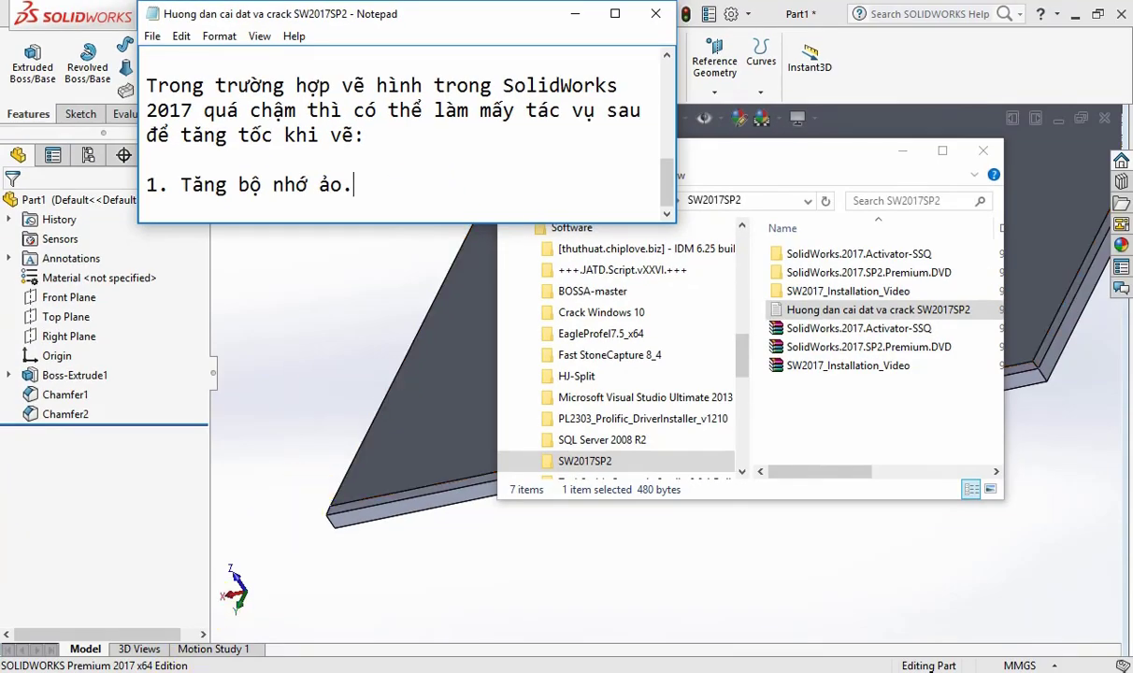
key(super+s)
text(con)
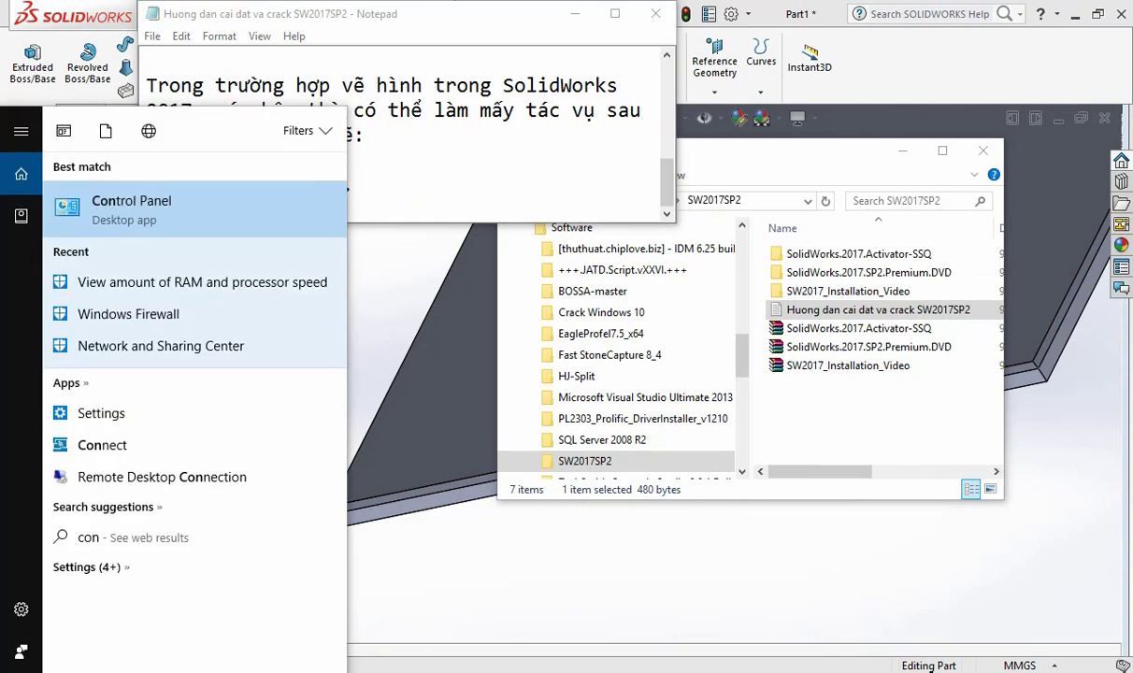
Go from Control Panel's System and Security to the 8.00 GB RAM System page, then Advanced system settings
click(149, 206)
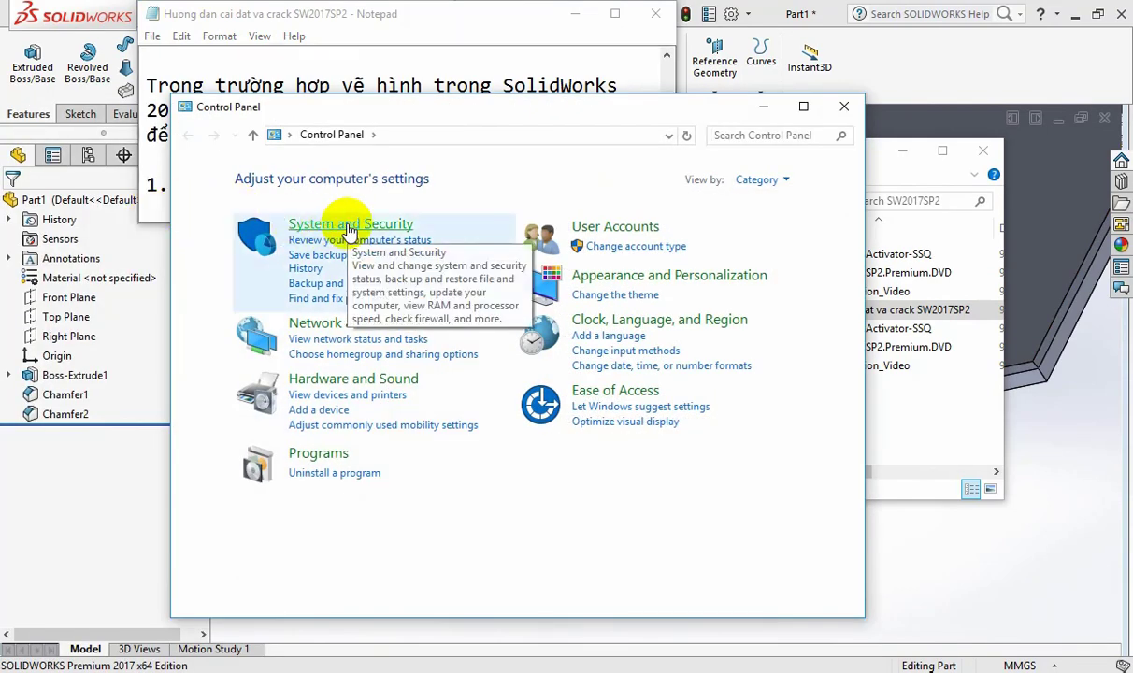
click(363, 228)
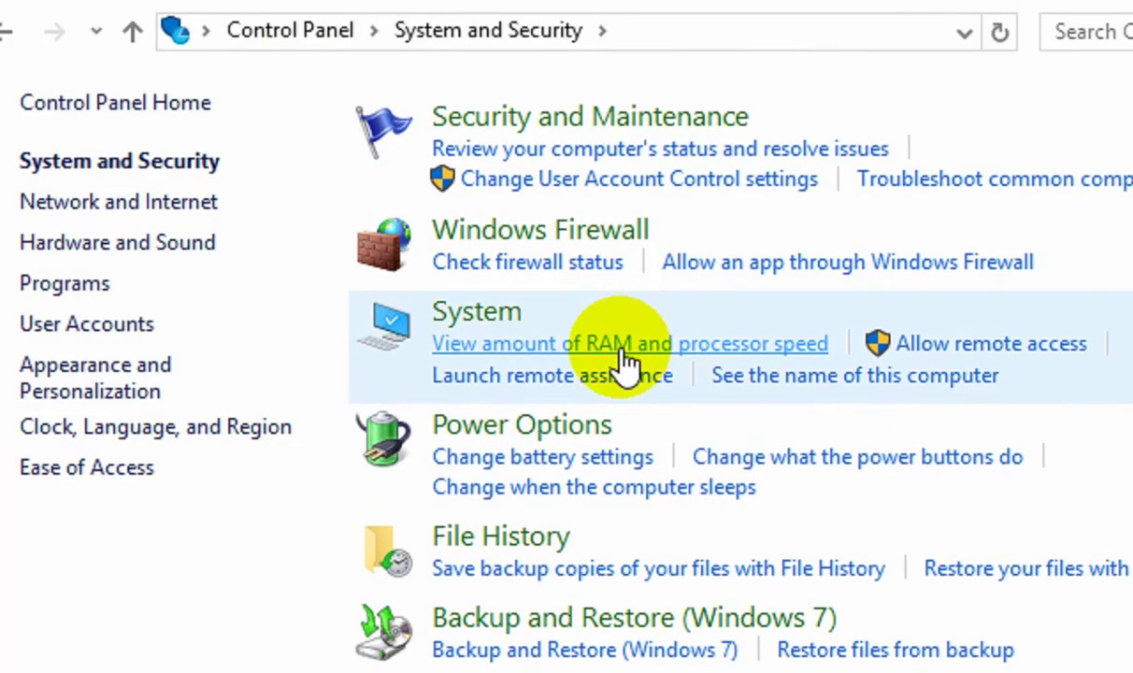
click(617, 348)
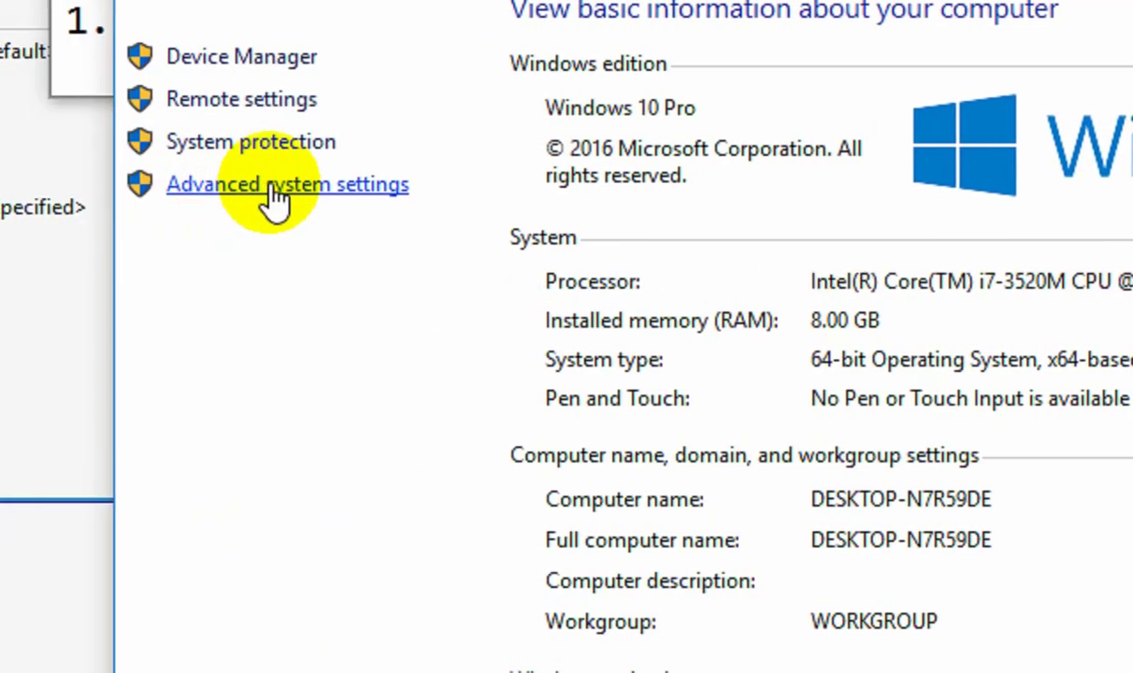
click(288, 187)
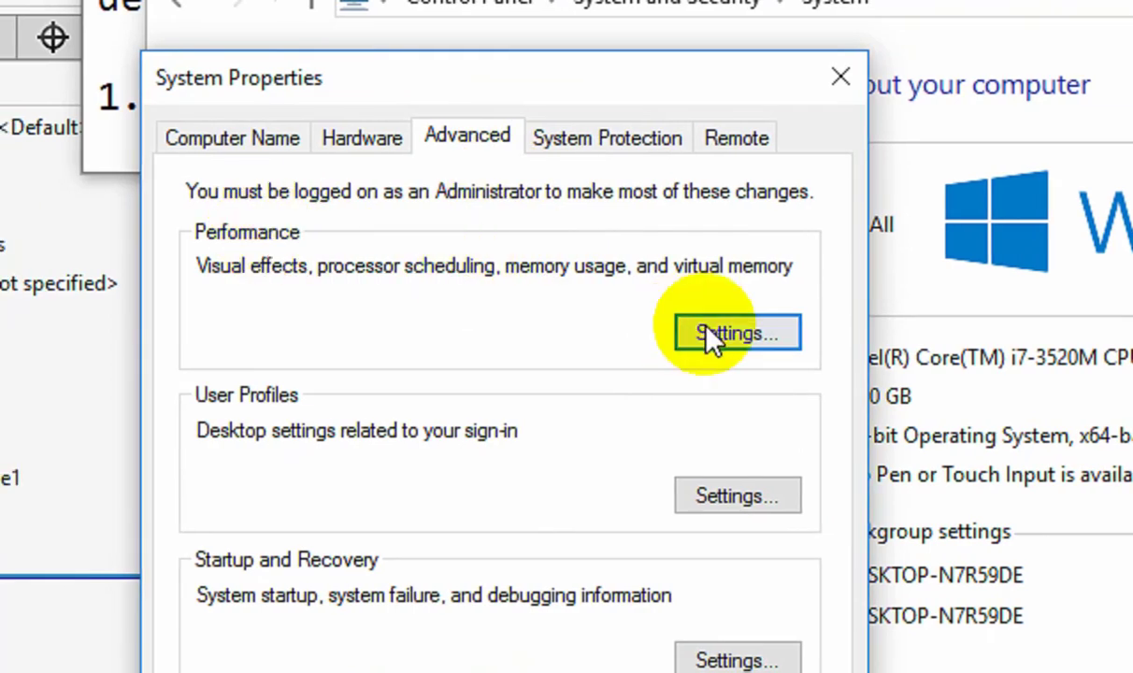
Give drive C a custom 10000–15000 MB paging file and confirm the Virtual Memory and Performance dialogs
click(729, 339)
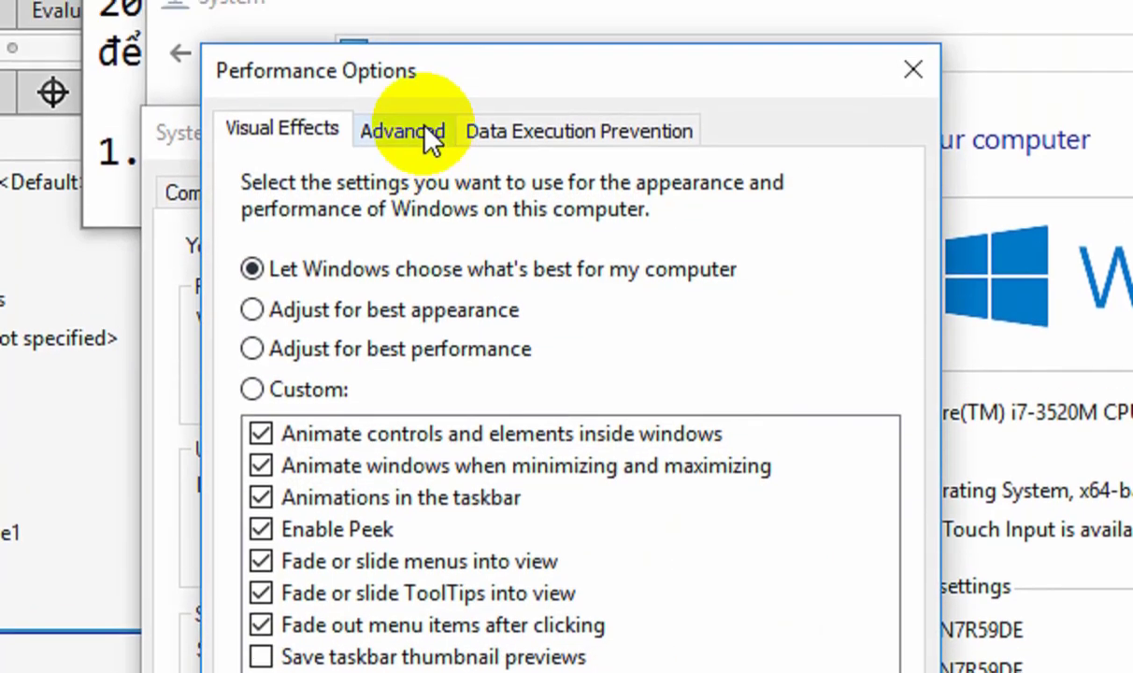
click(430, 138)
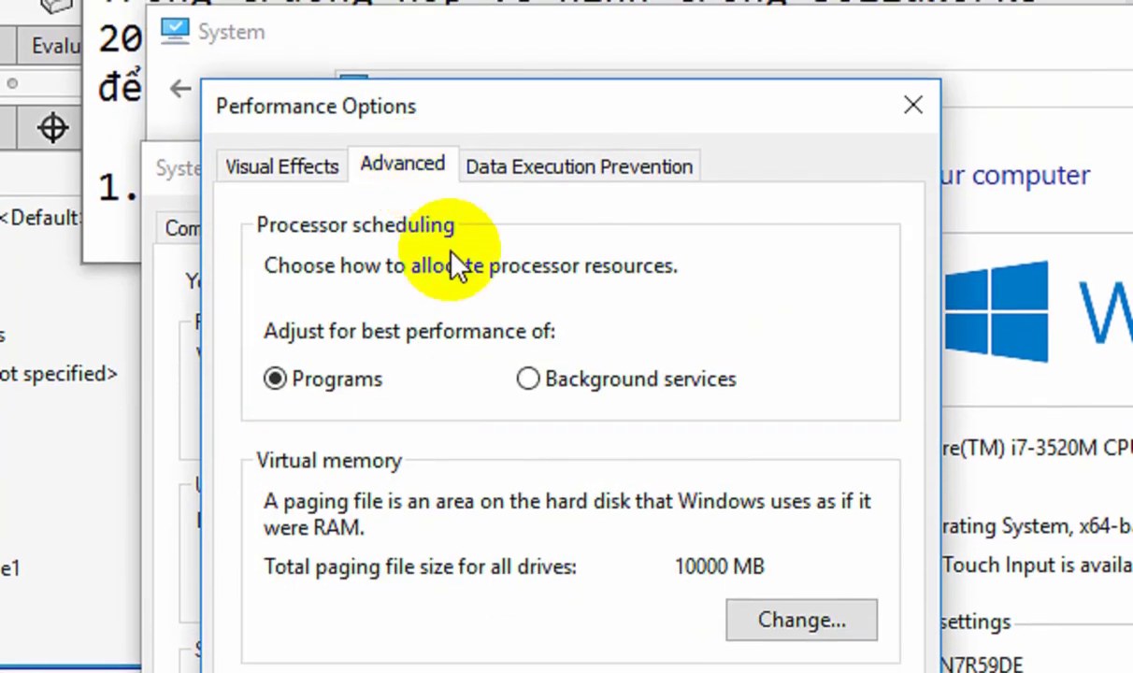
click(793, 553)
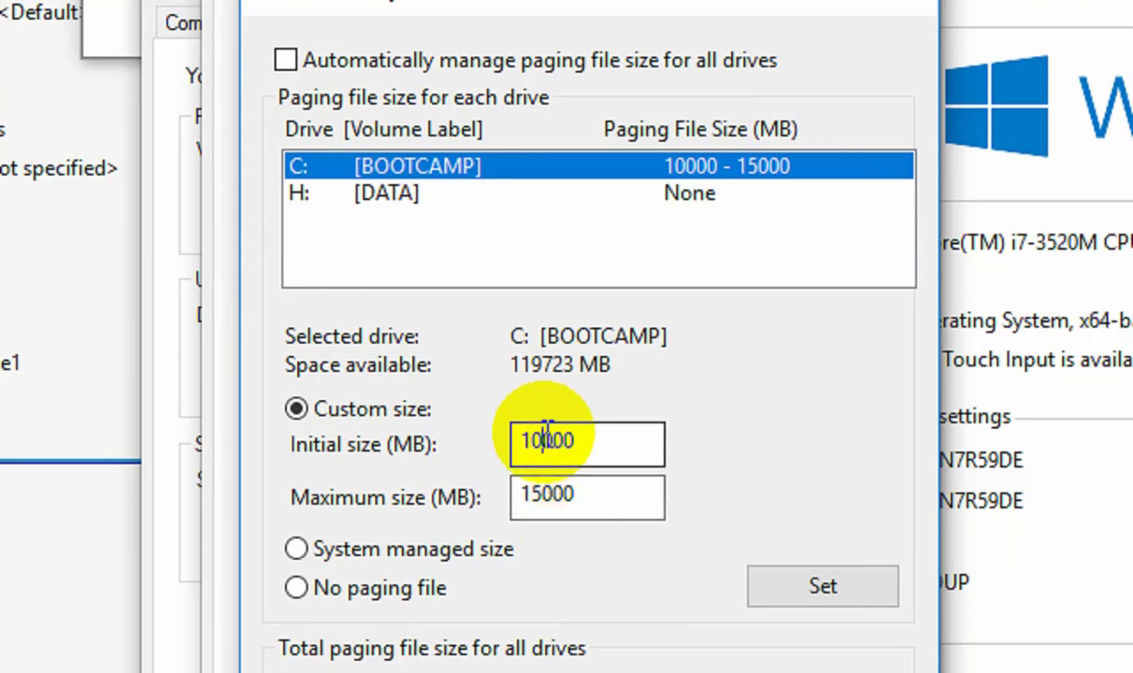
click(575, 494)
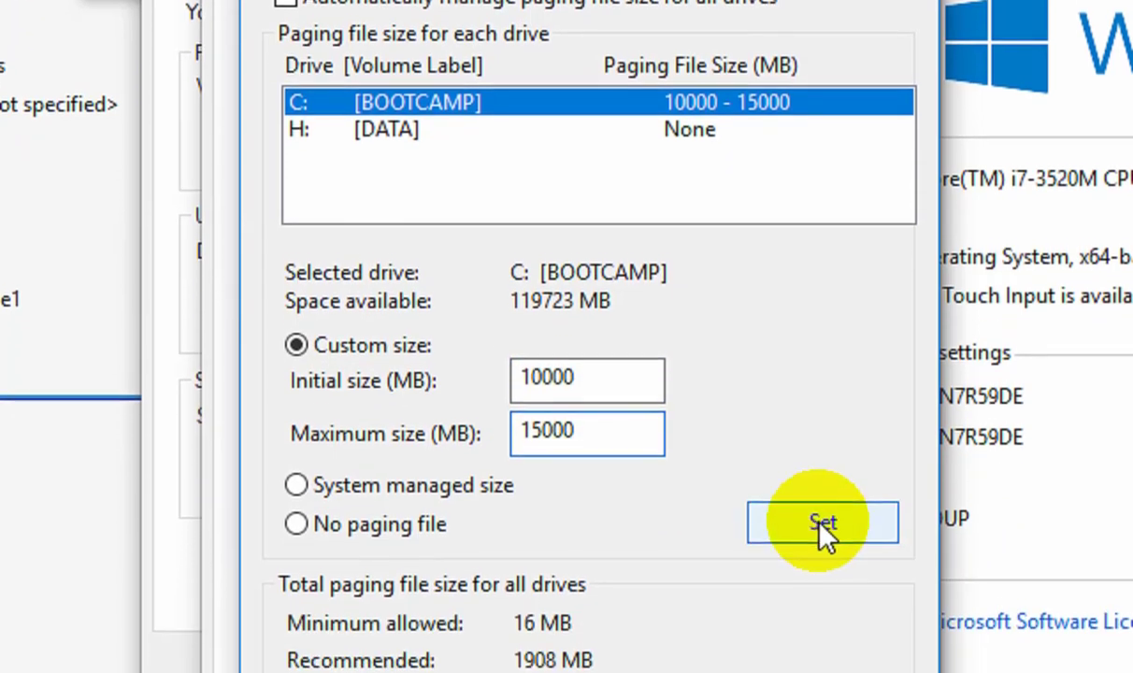
click(820, 520)
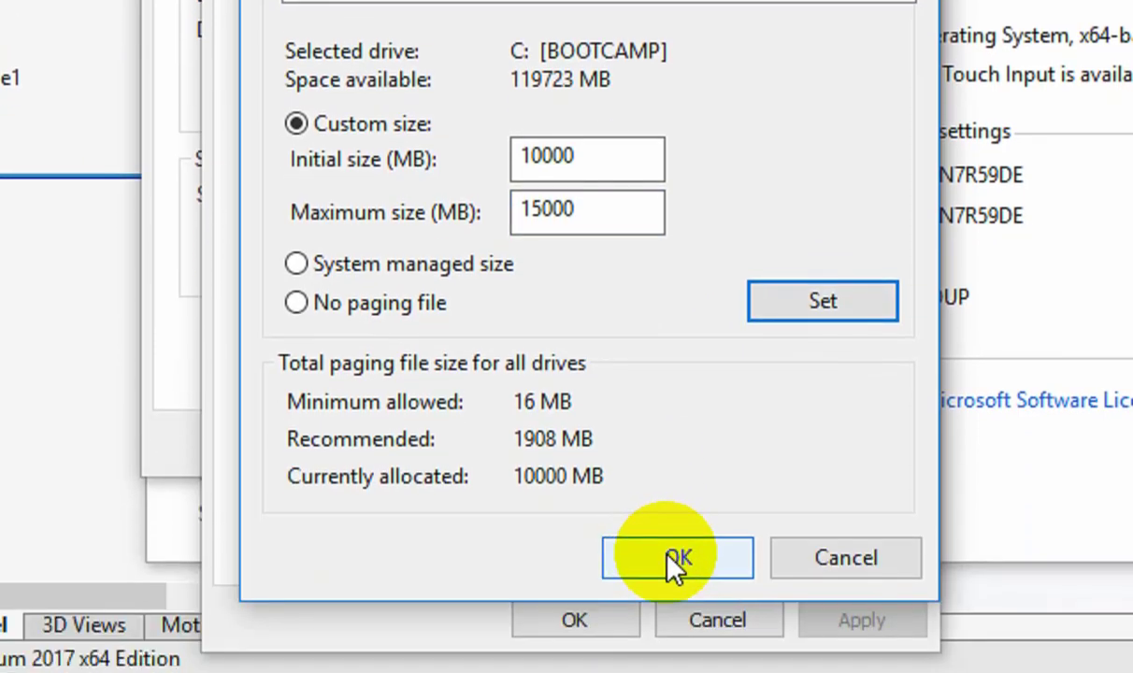
click(688, 672)
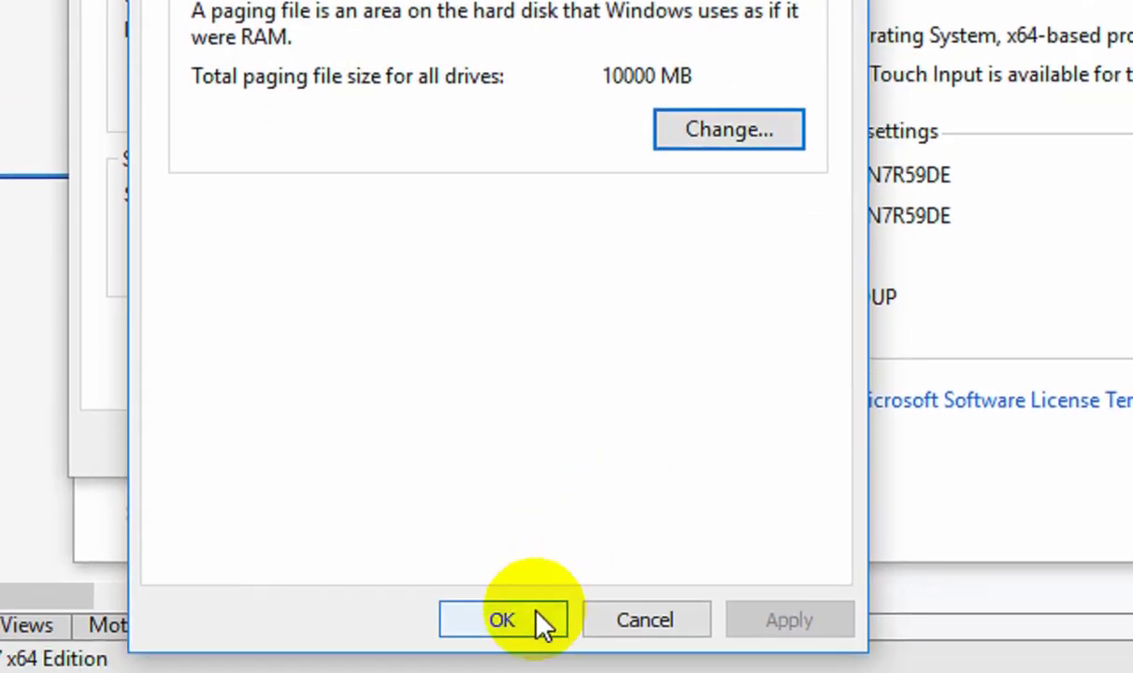
click(537, 612)
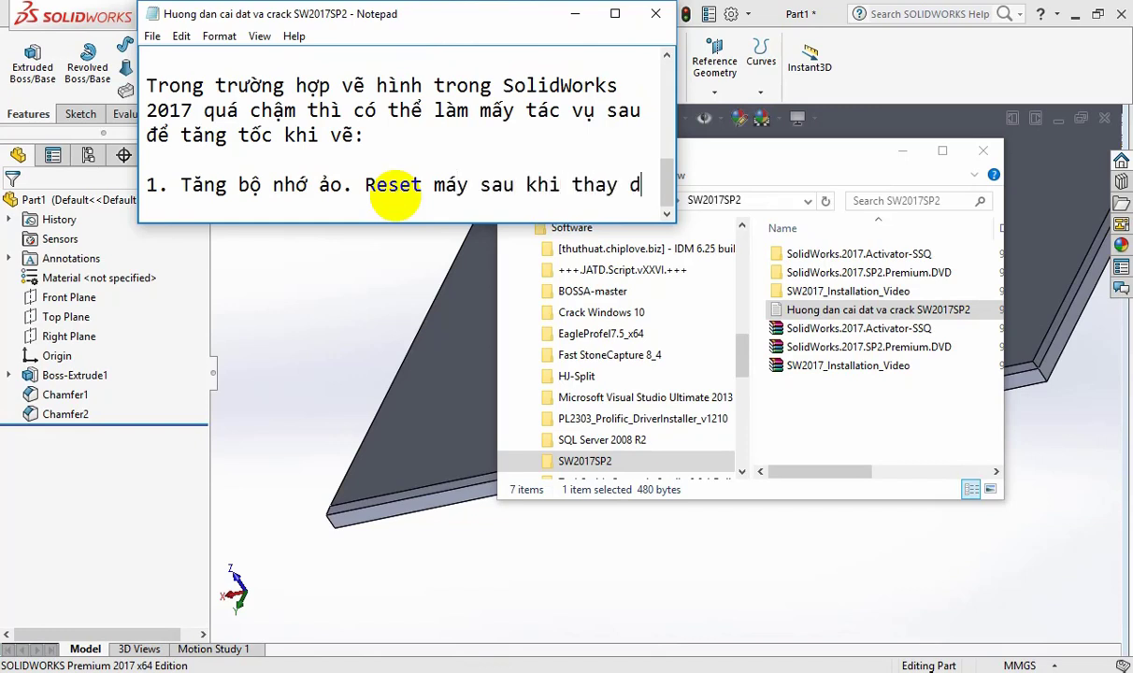
Finish the restart reminder and begin the second tip, '2. Thiết lập phần Option trong SW2017.'
text(i bộ nhớ ảo nhé.)
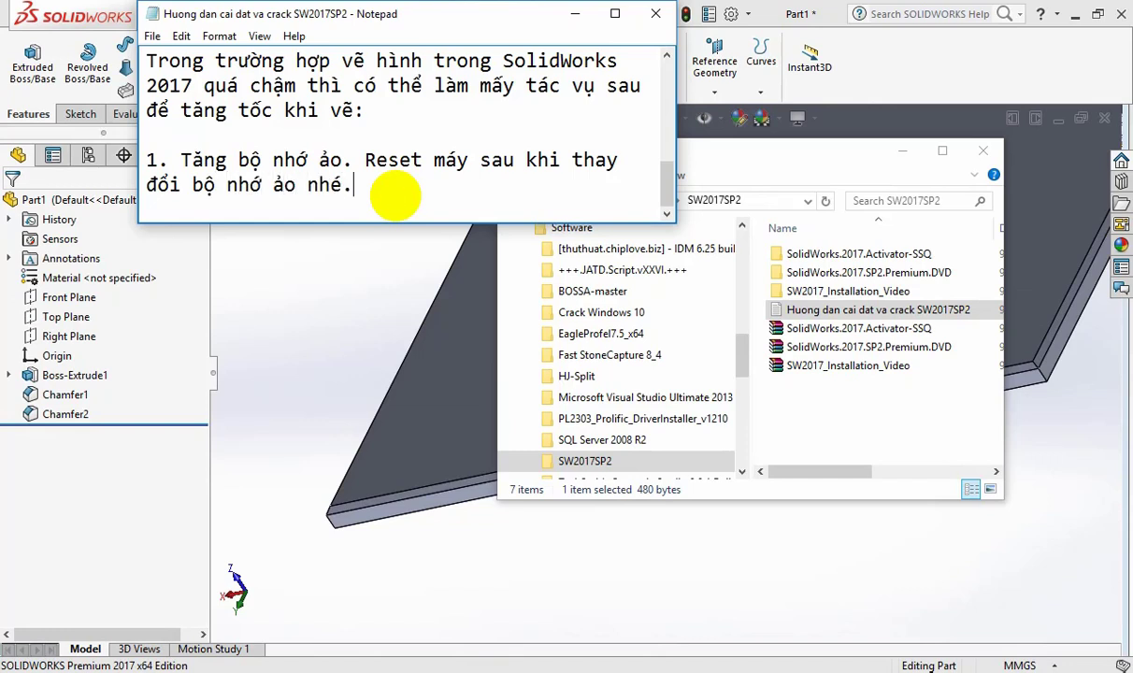
key(Return)
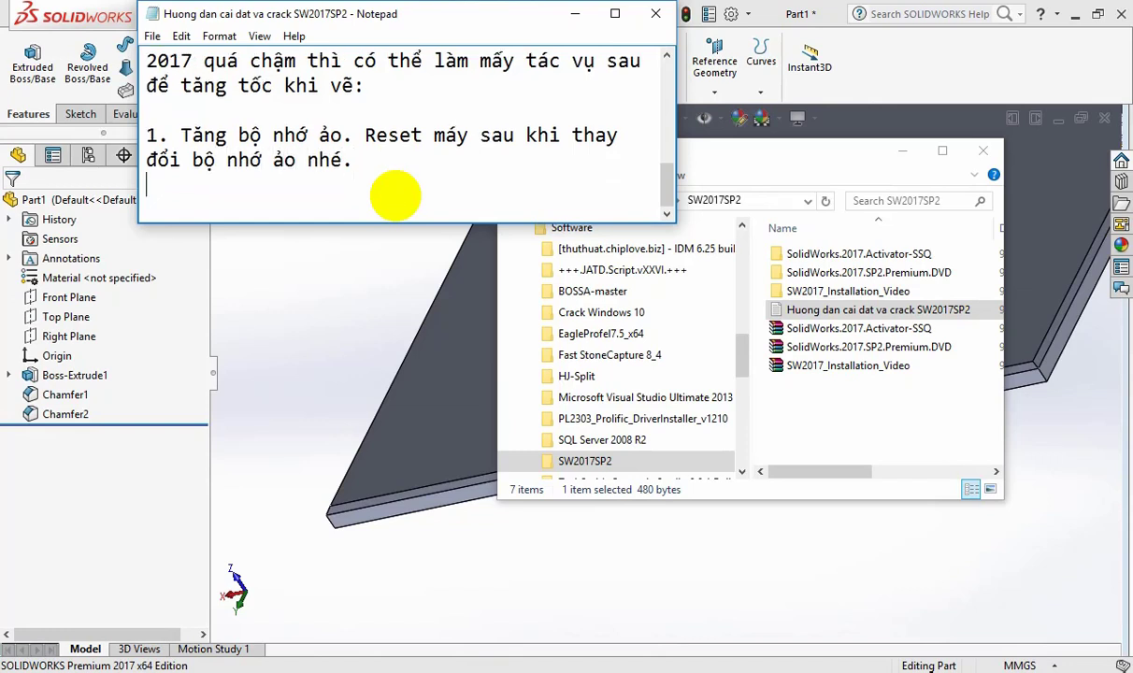
key(Return)
text(2)
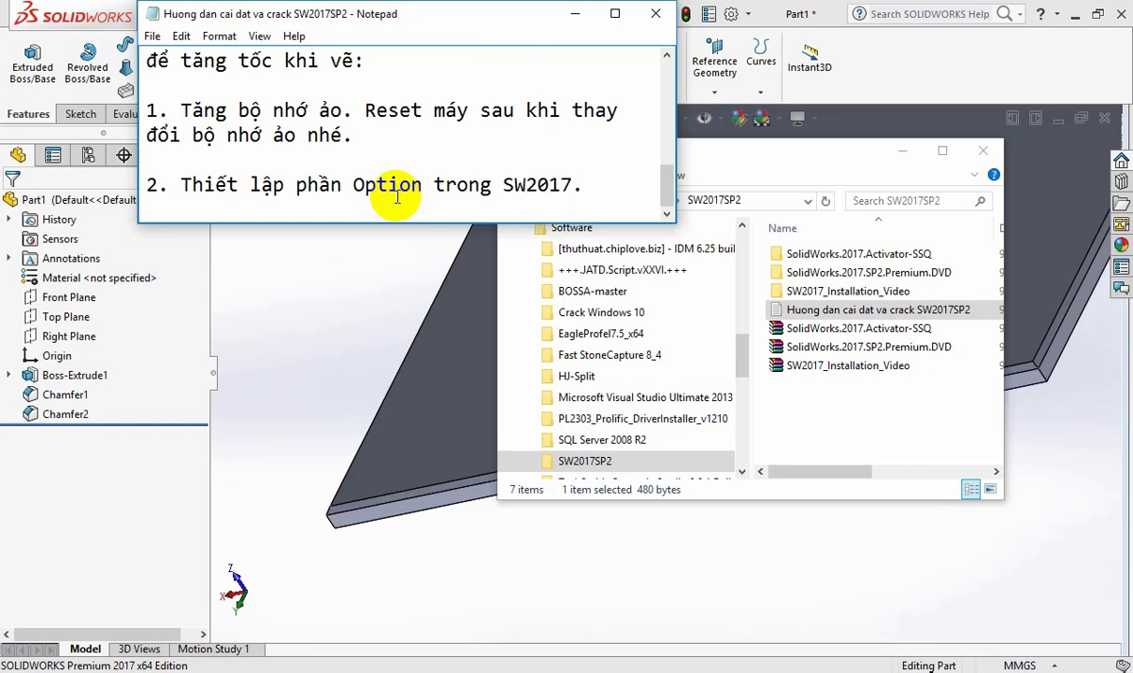
Open SOLIDWORKS System Options and enable automatically editing macros after recording
click(418, 264)
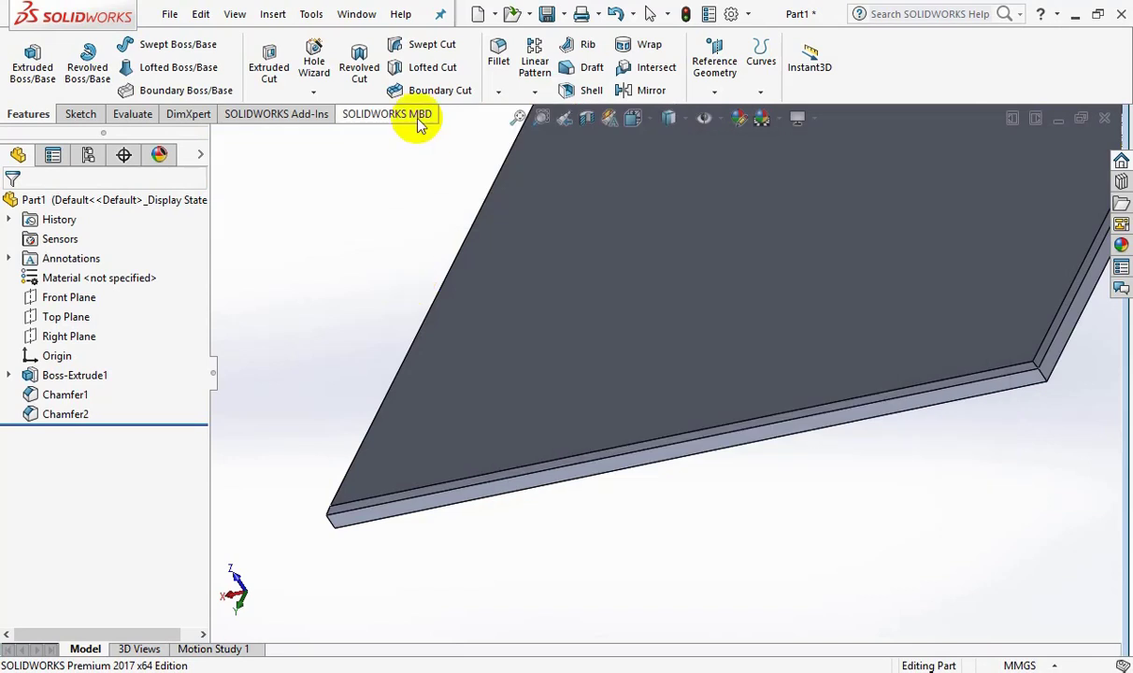
click(311, 13)
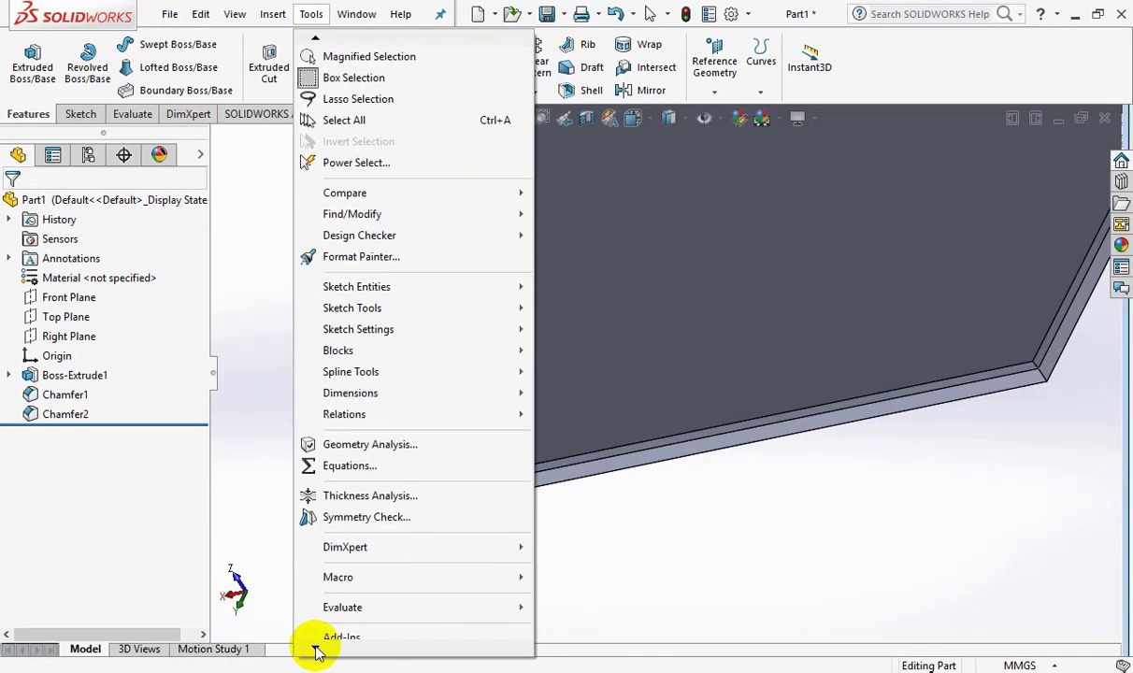
click(336, 598)
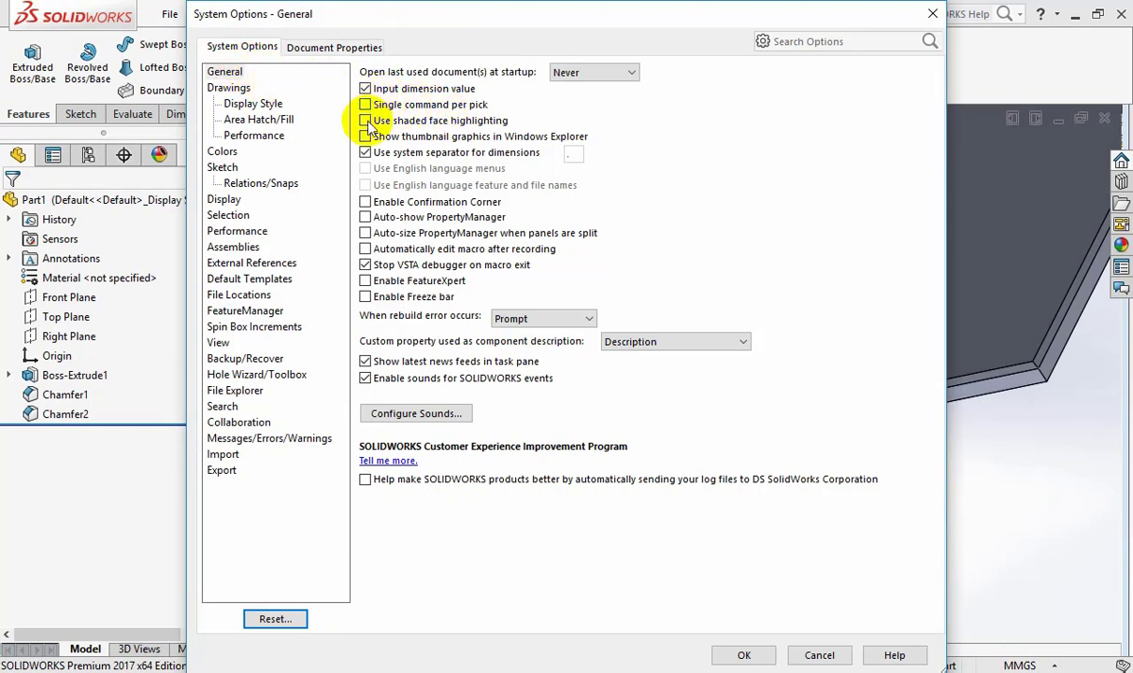
click(366, 249)
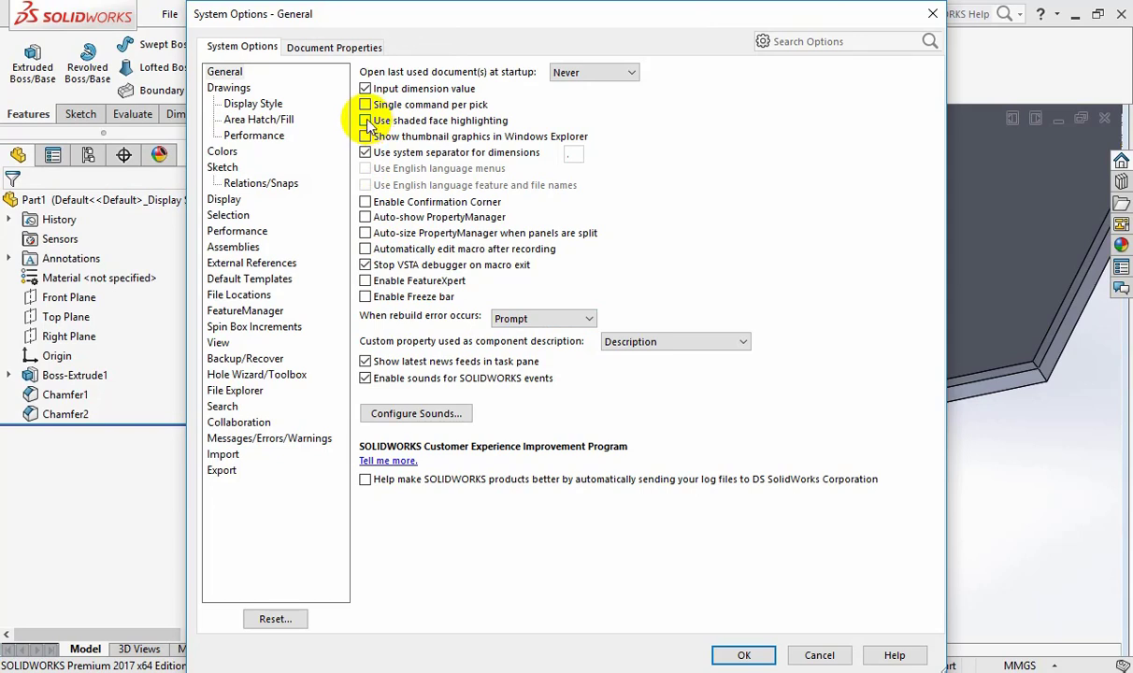
Enable automatic scaling of new drawing views and turn off saving tessellated drawing data, confirming the warning
click(239, 90)
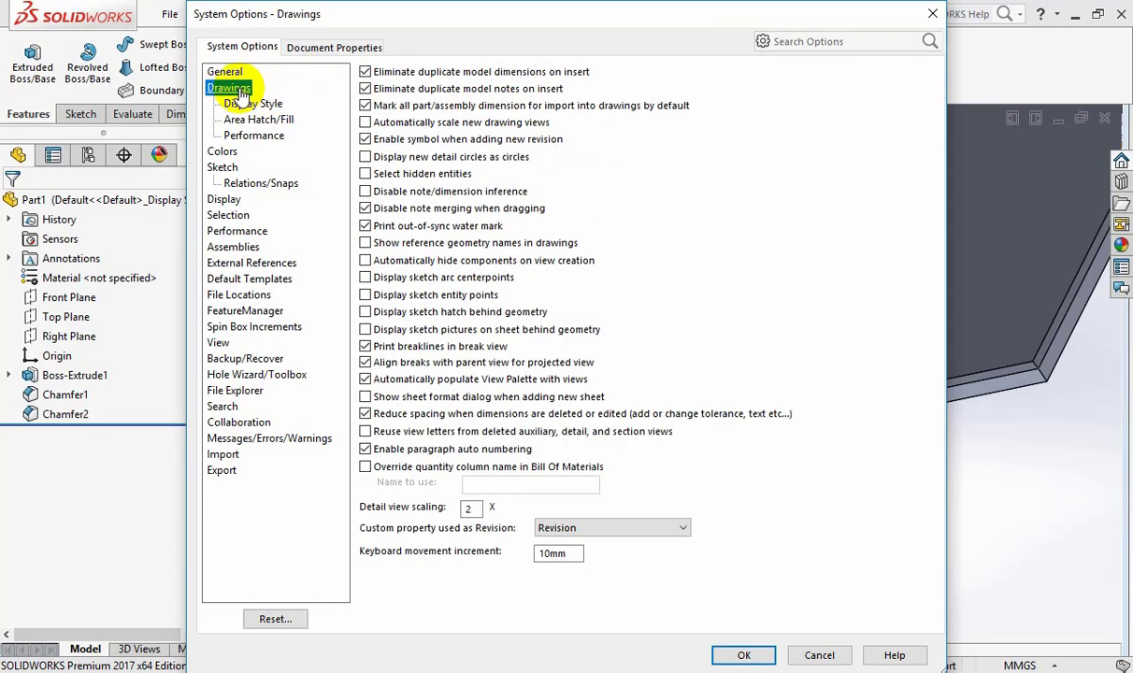
click(365, 124)
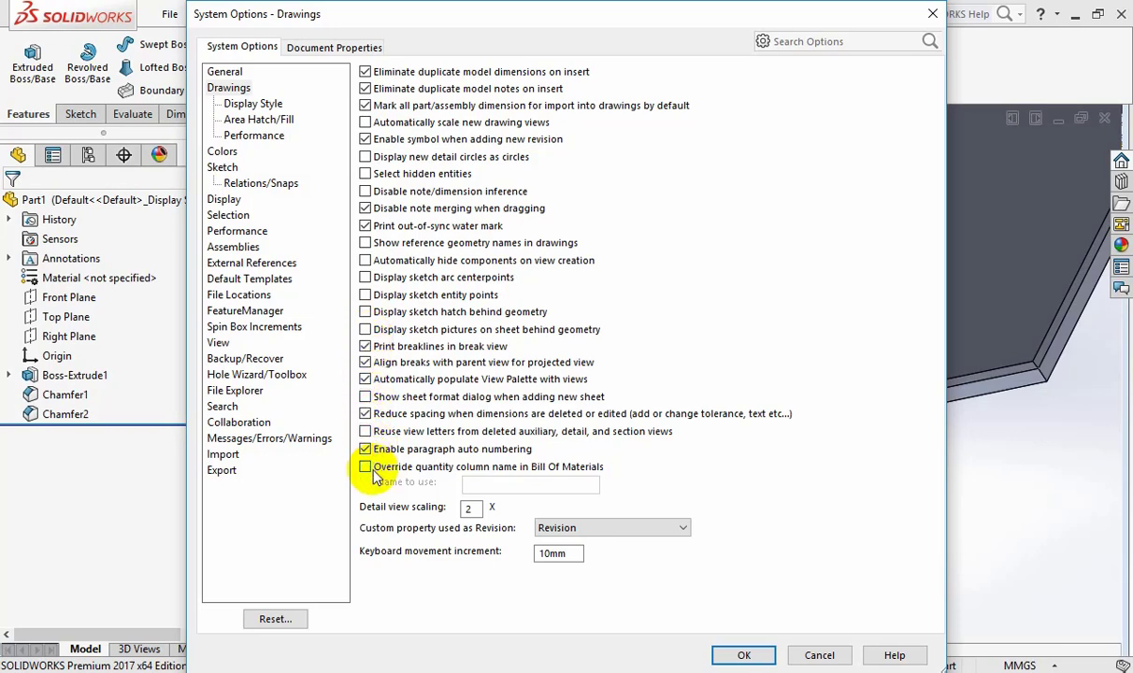
click(255, 138)
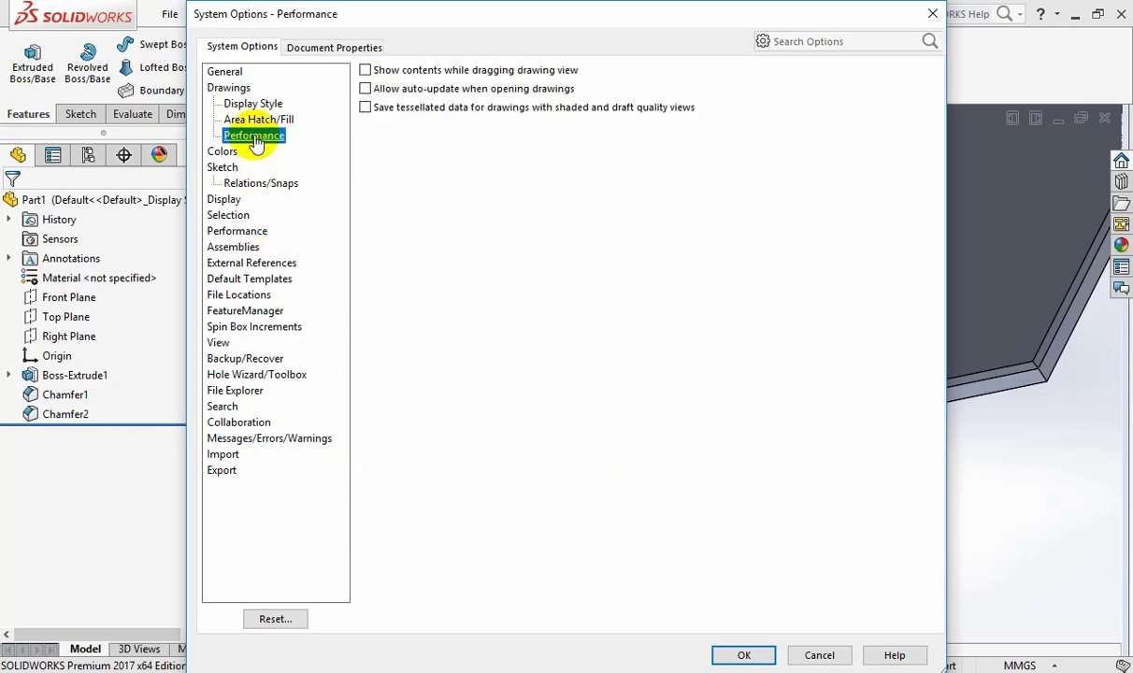
click(365, 71)
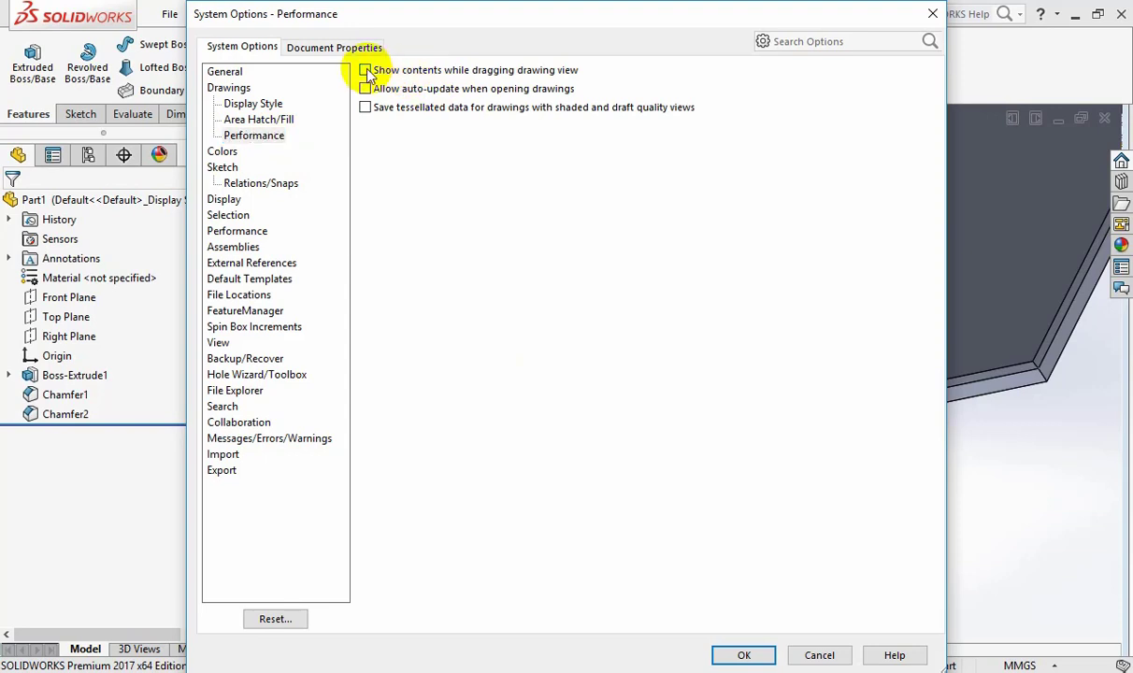
click(365, 107)
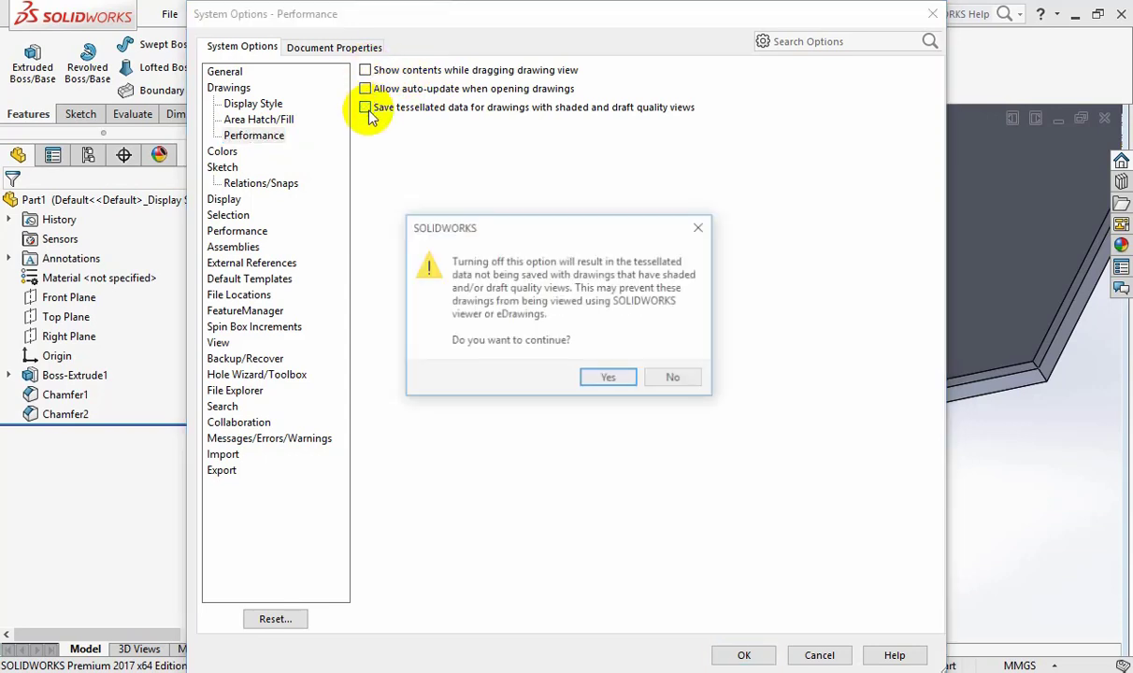
click(672, 379)
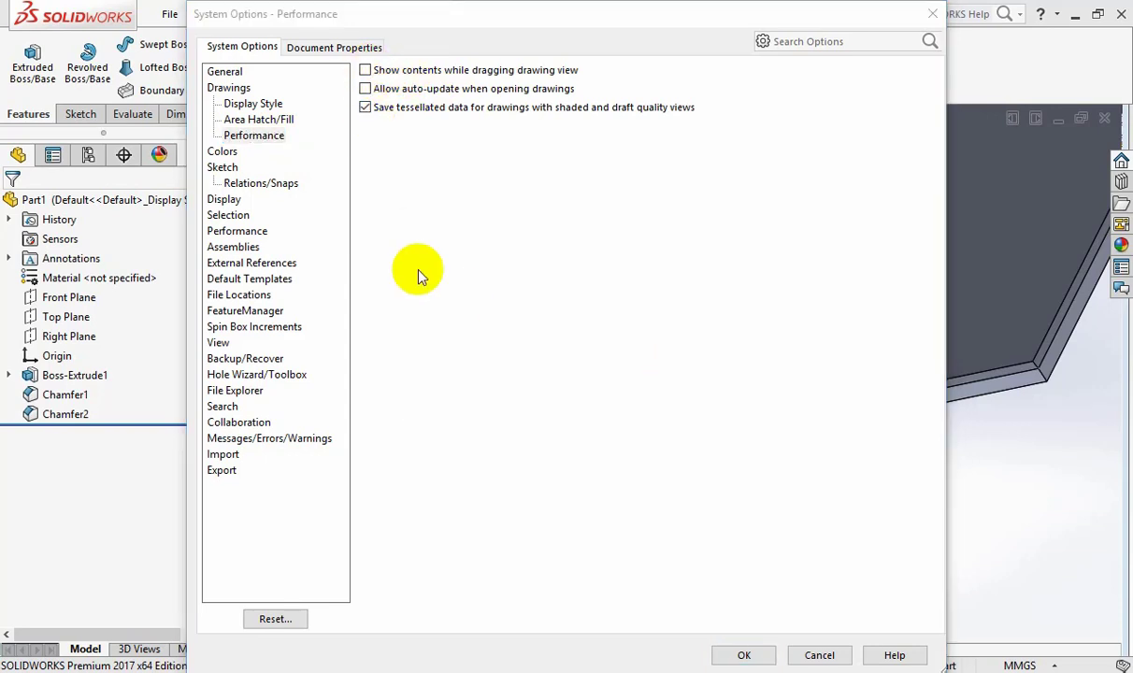
click(366, 107)
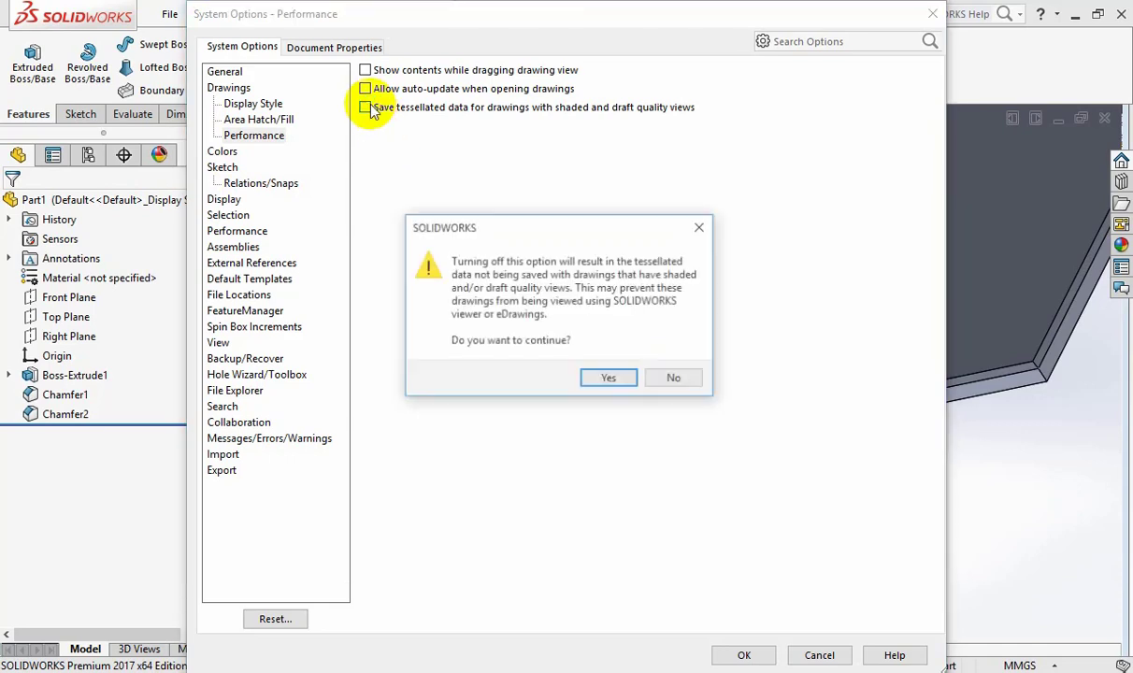
click(606, 382)
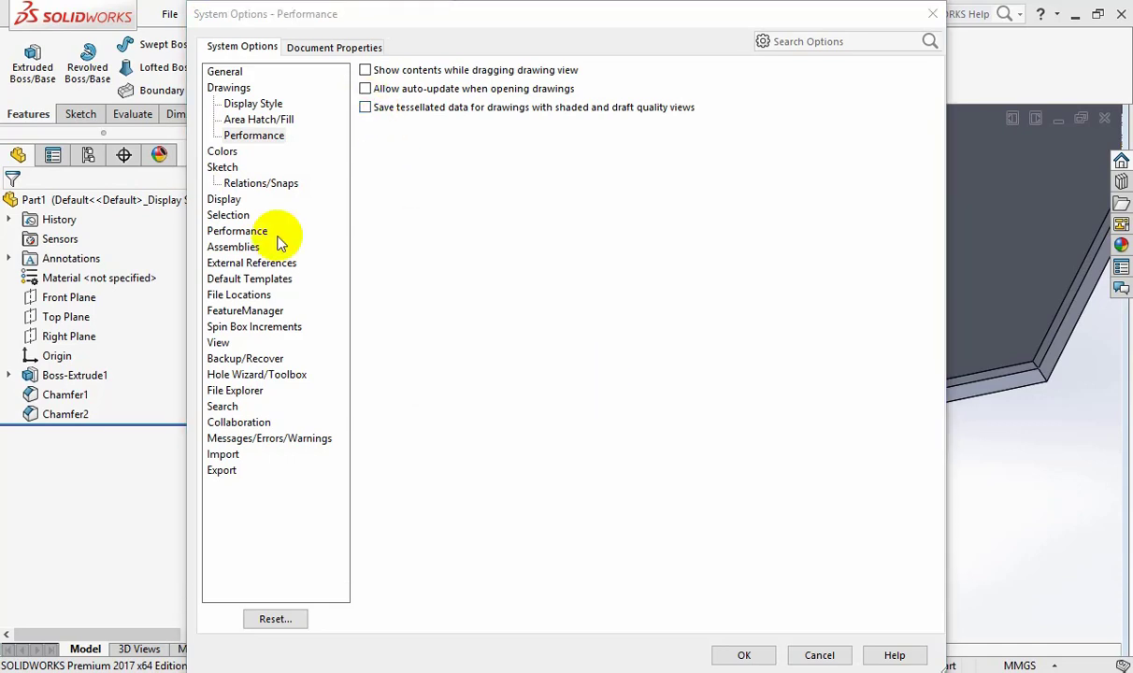
On the Performance page, keep level of detail at Less (faster) and set Rebuild assembly on load to Never
click(234, 177)
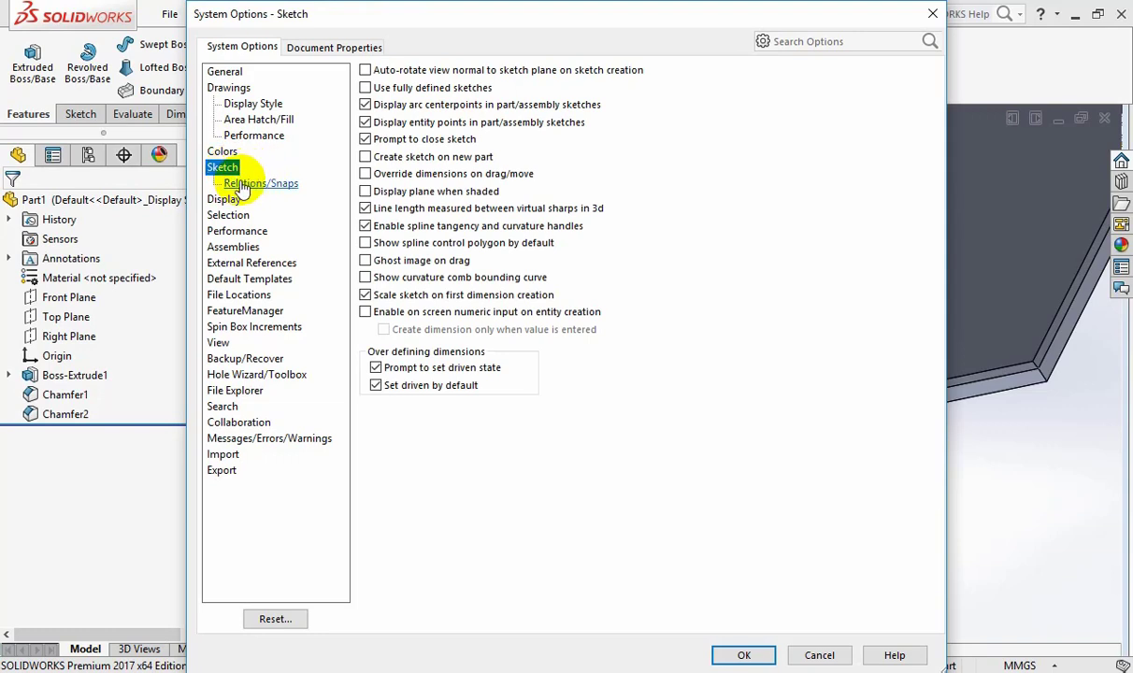
click(236, 201)
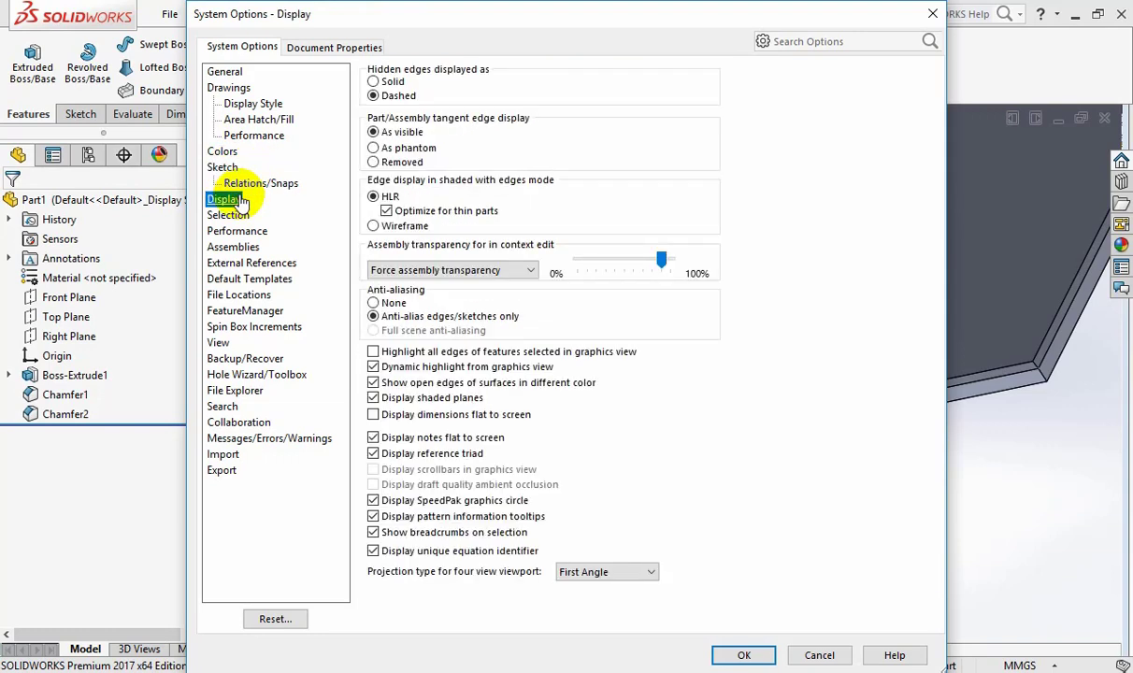
click(247, 216)
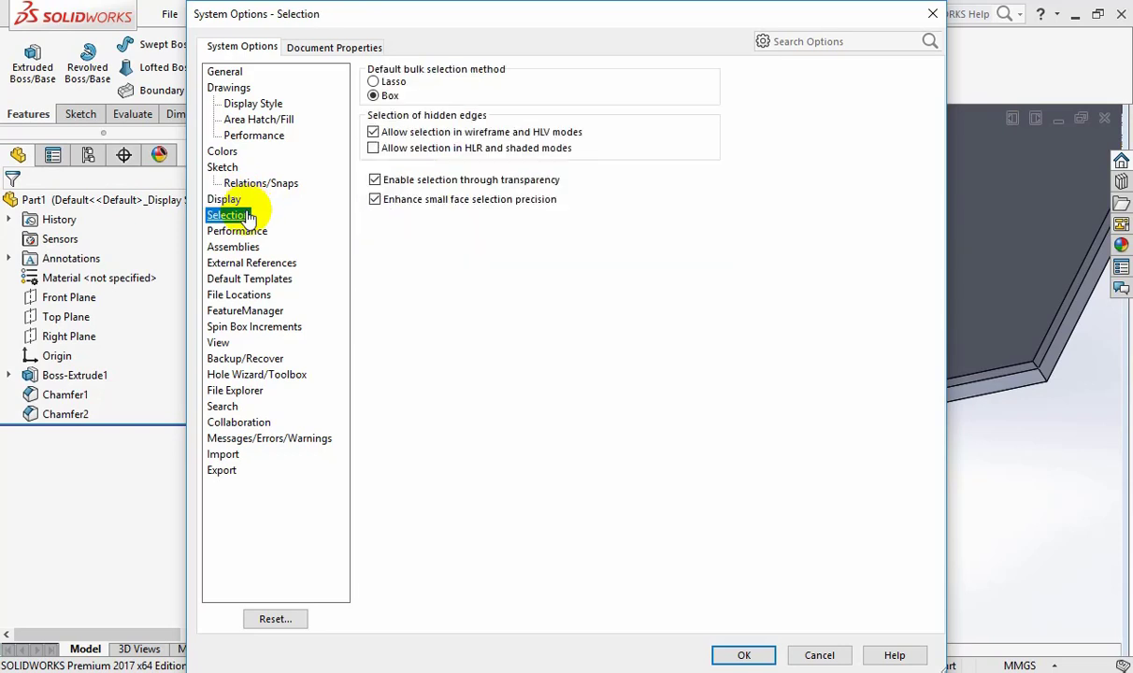
click(245, 231)
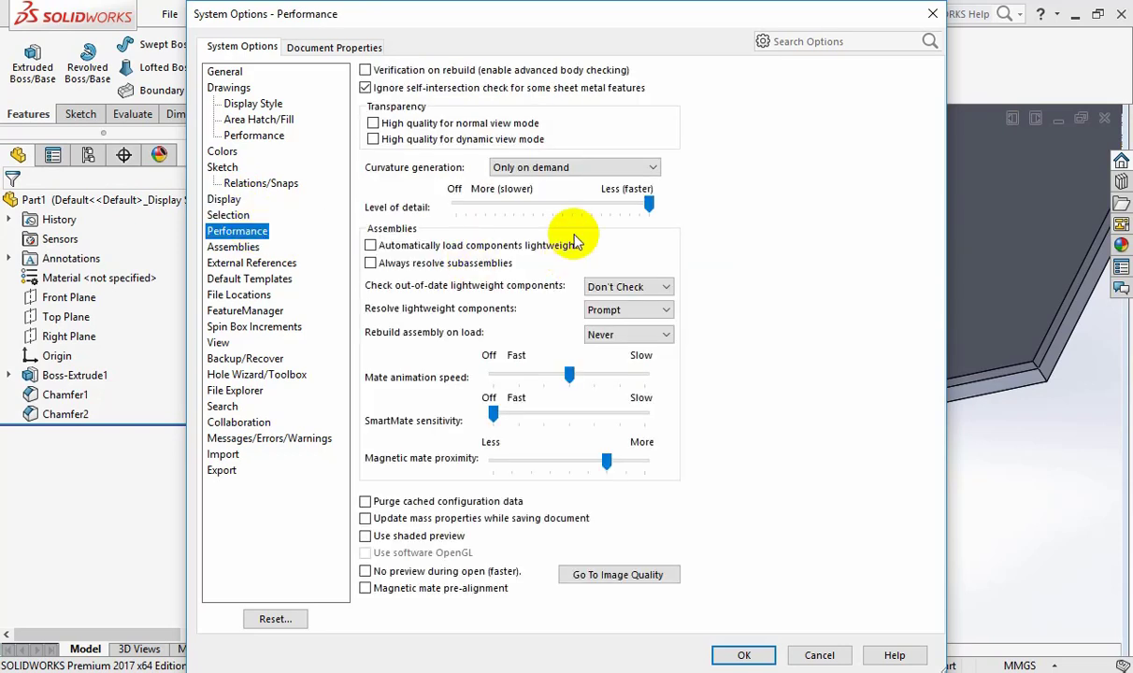
click(374, 124)
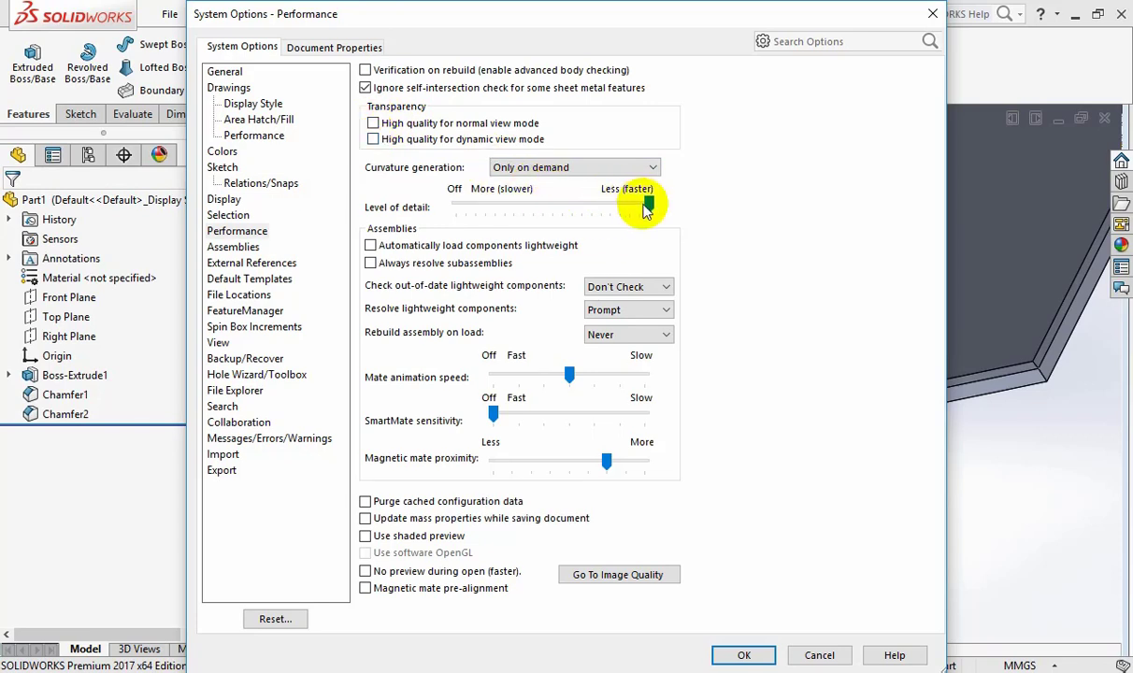
drag(649, 204, 638, 206)
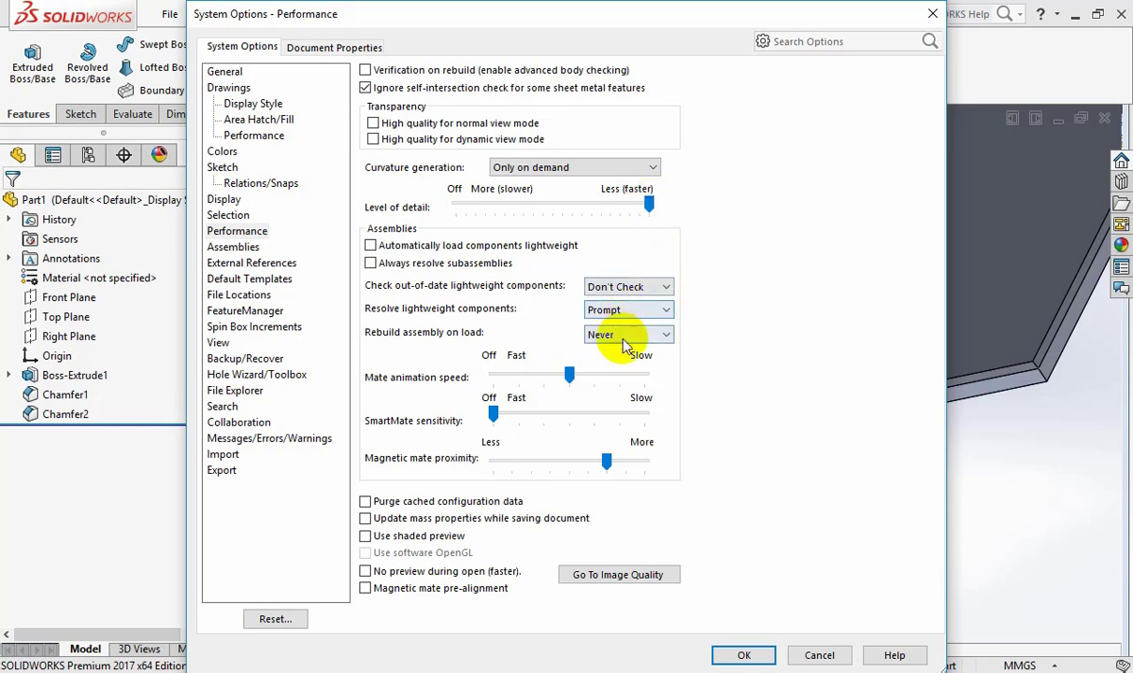
click(657, 335)
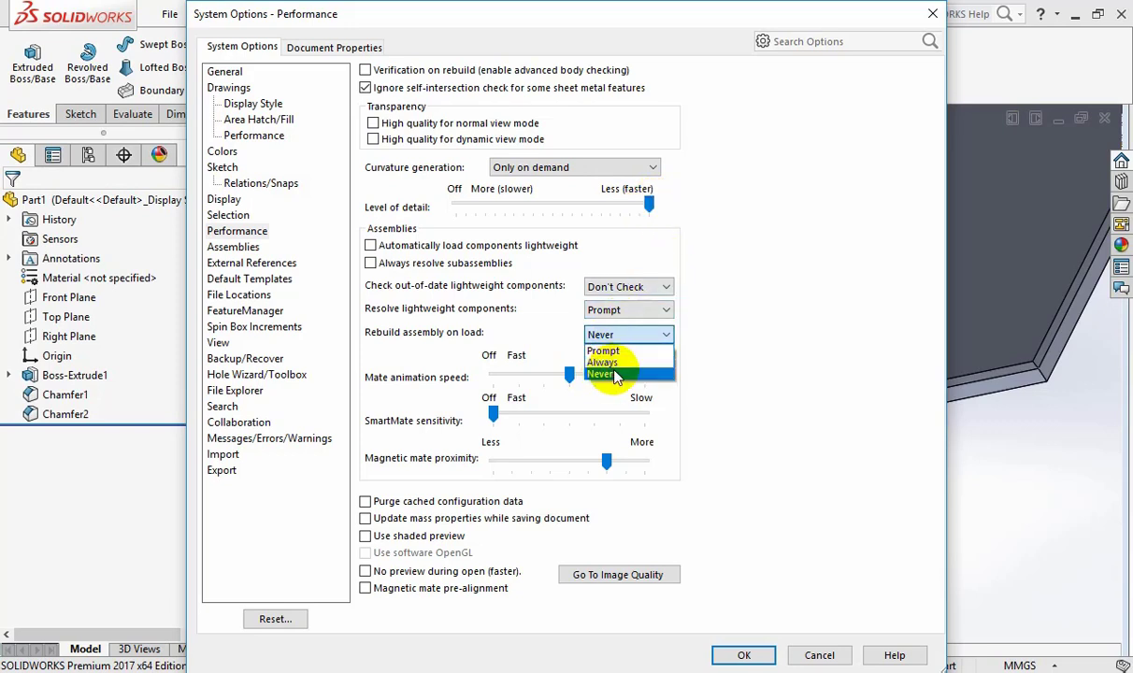
click(645, 374)
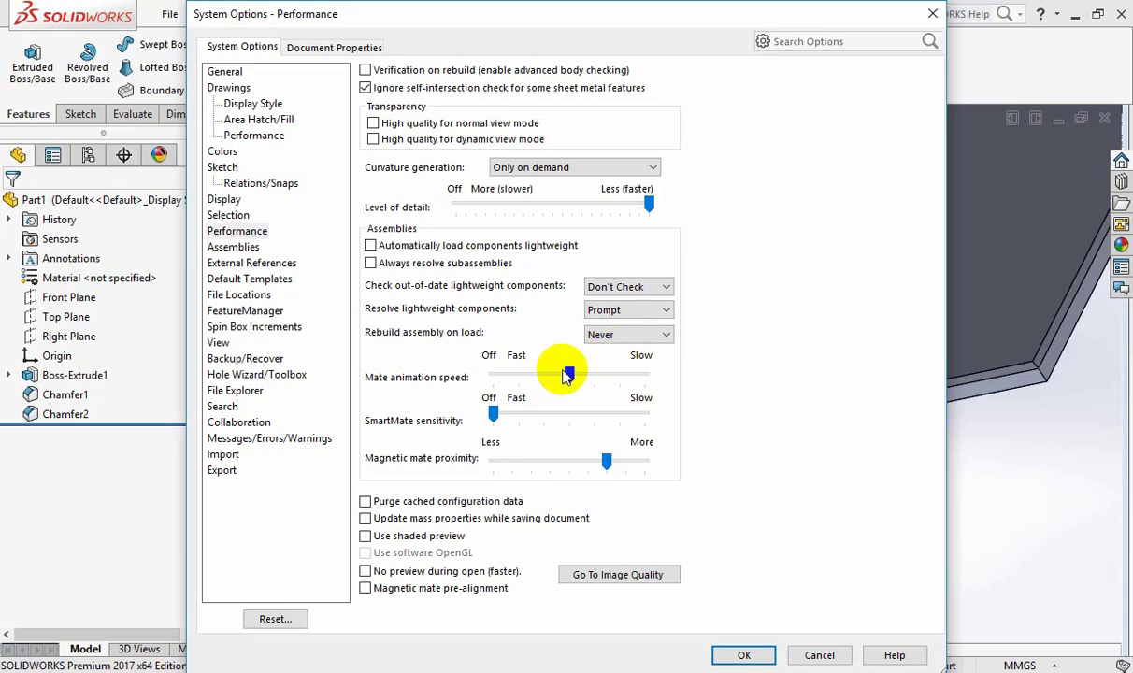
mouse_move(567, 374)
mouse_down()
mouse_move(547, 374)
mouse_move(569, 374)
mouse_up()
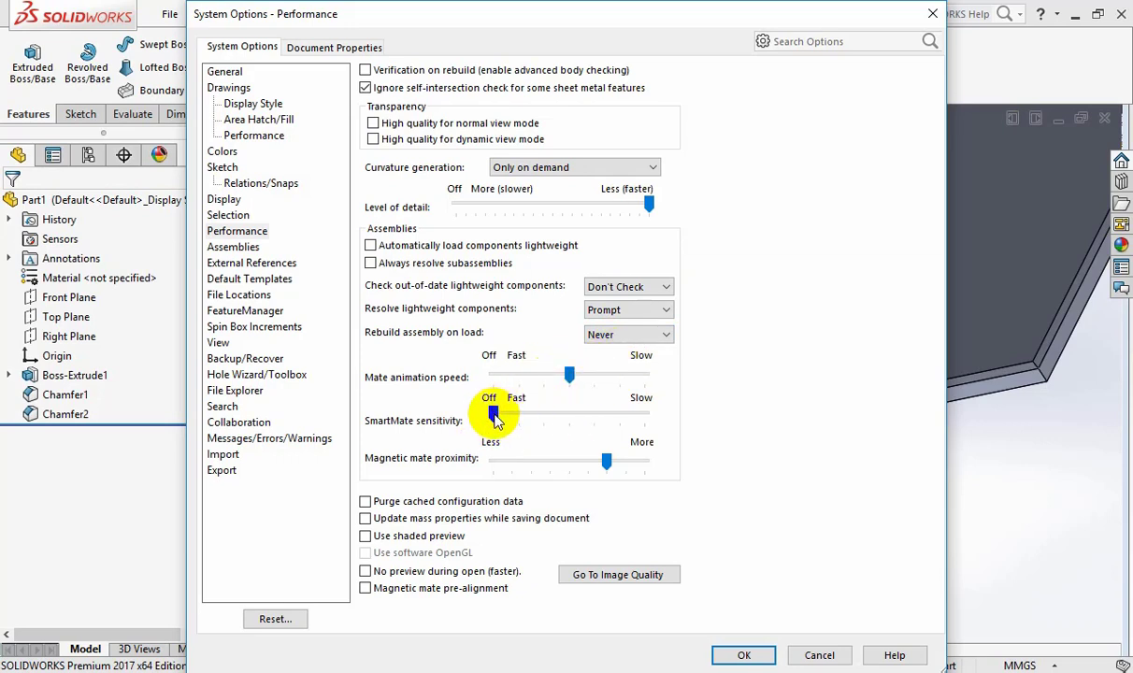
Drag the shaded and draft image quality slider to 0.08629503mm deviation, then return to Assemblies
click(620, 578)
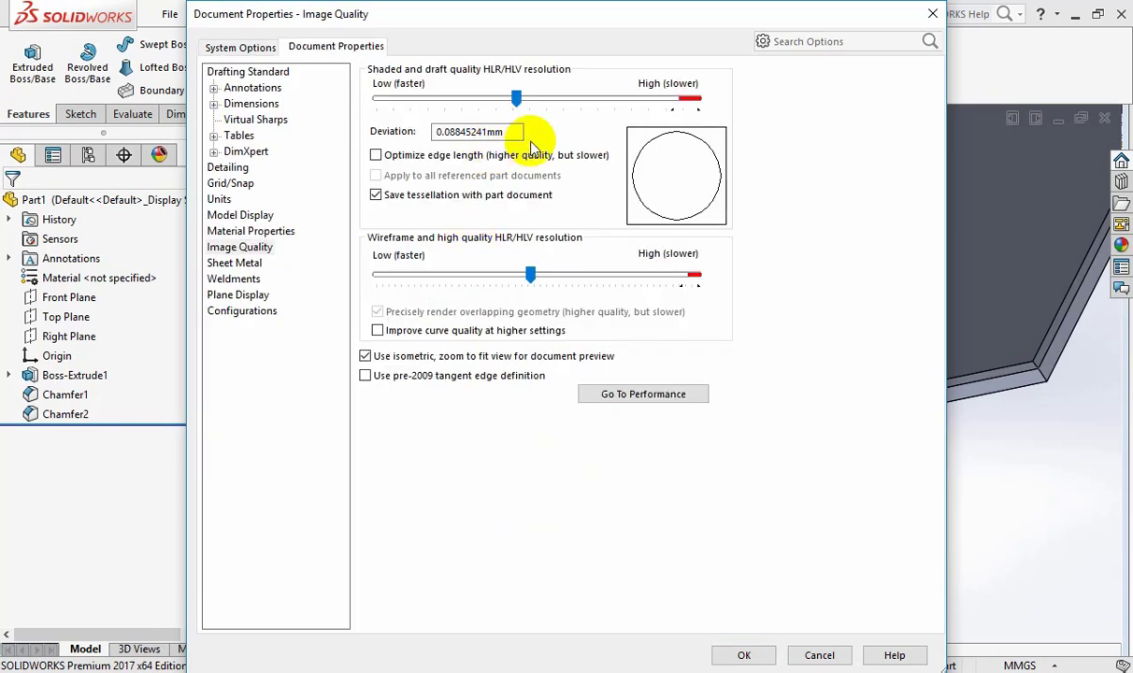
drag(525, 107, 520, 99)
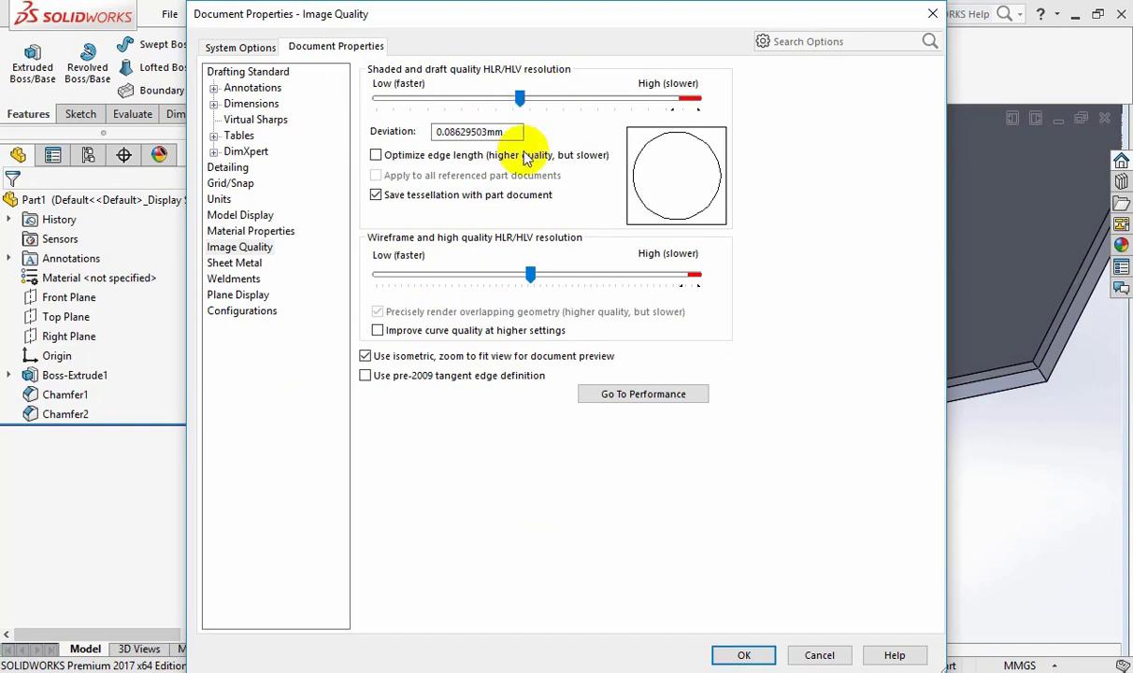
drag(530, 274, 513, 273)
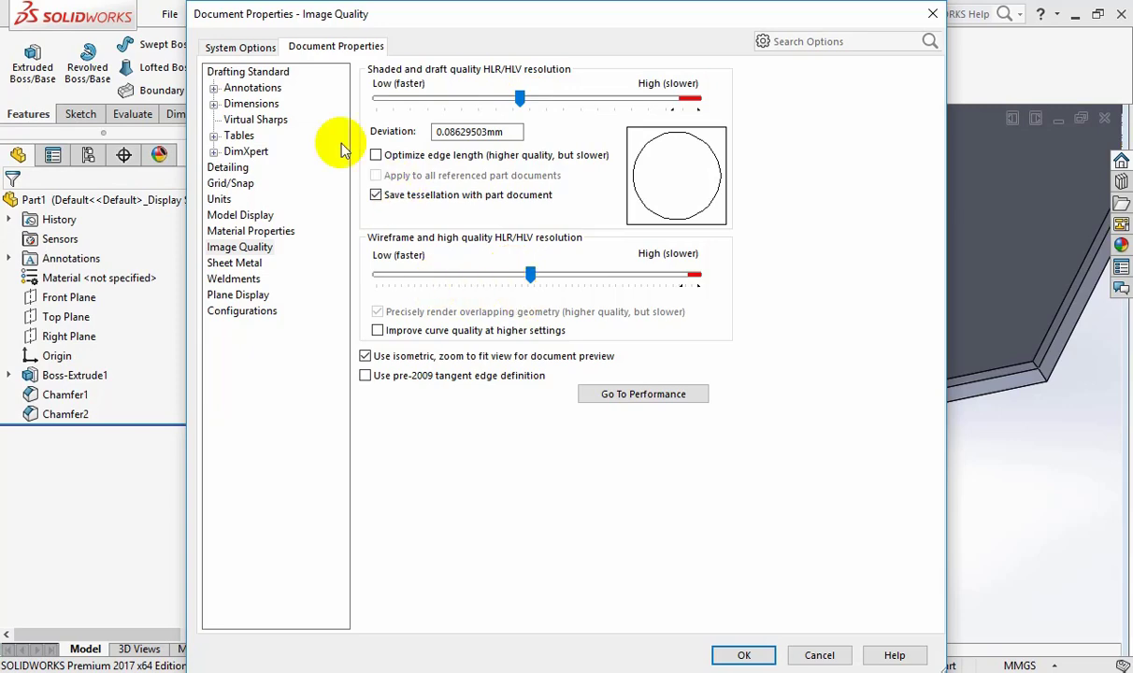
click(240, 47)
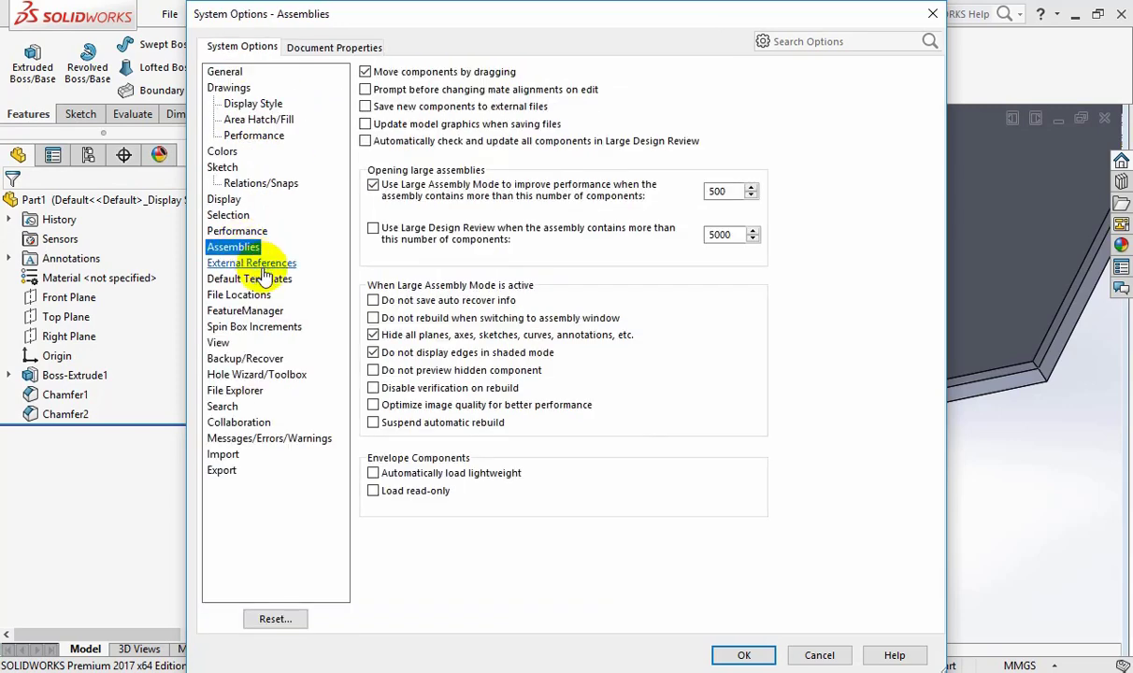
Review External References, keeping design table updates at Prompt, then Templates, File Locations, FeatureManager, Spin Box and View
click(265, 265)
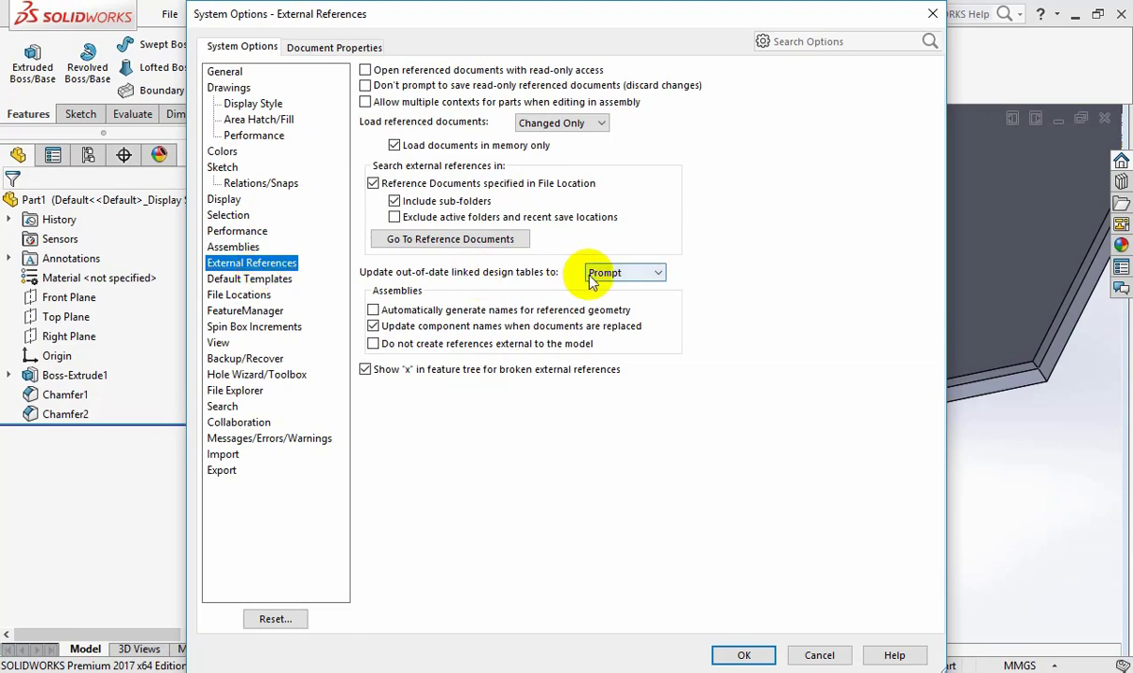
click(620, 276)
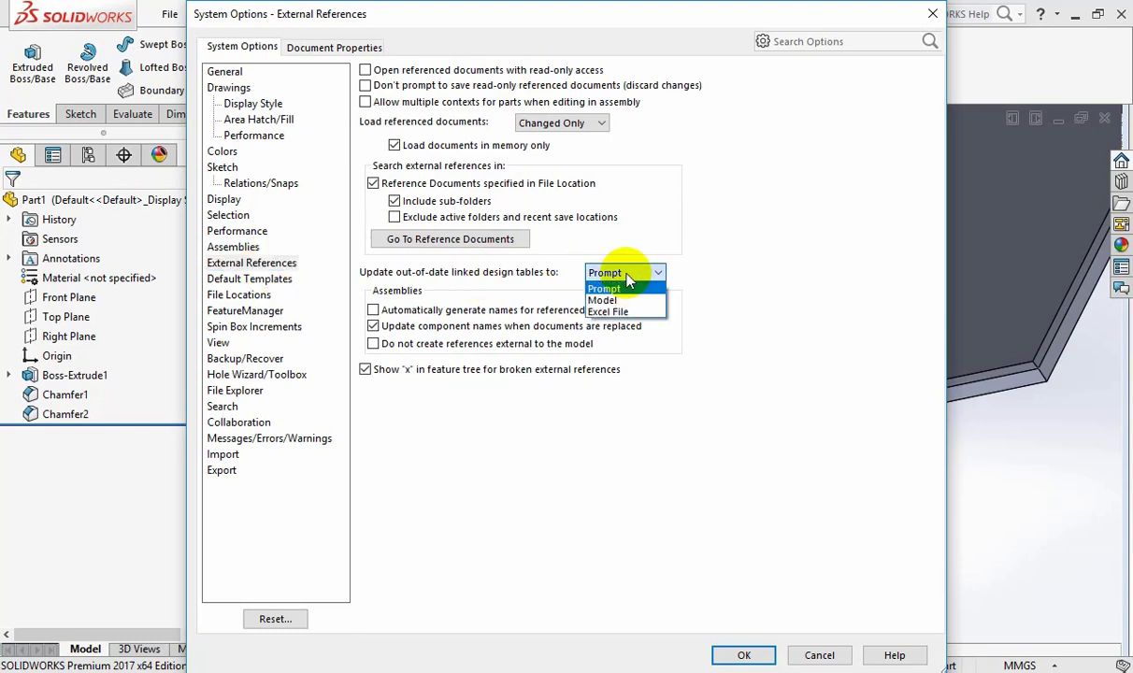
click(617, 274)
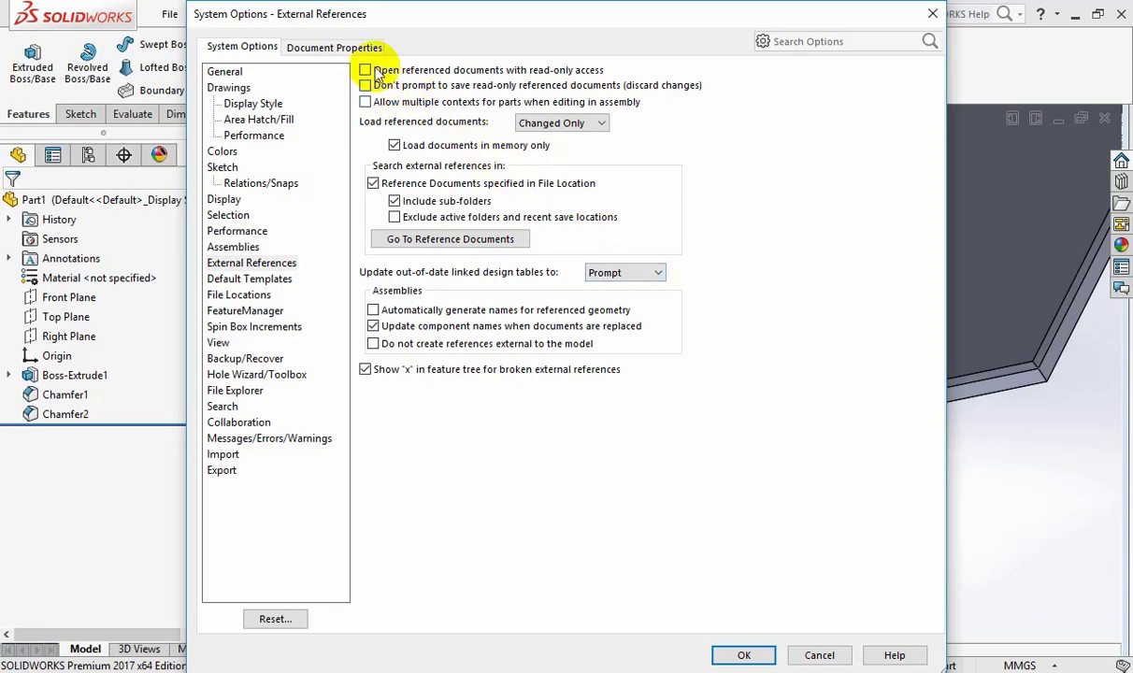
click(264, 289)
click(239, 296)
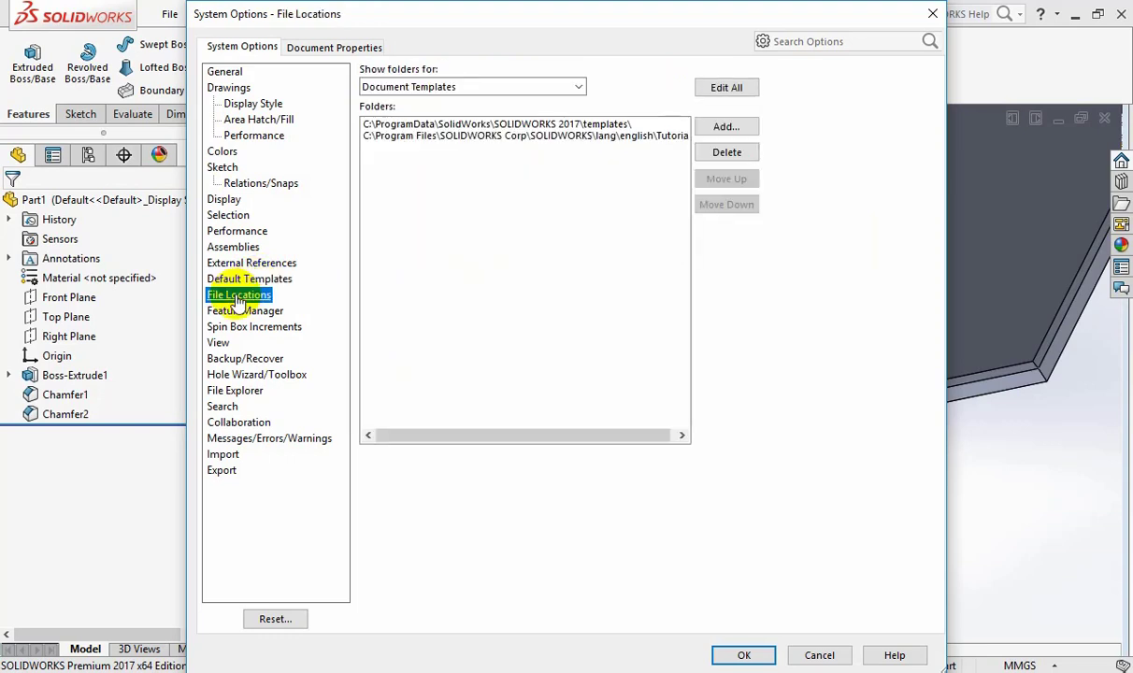
click(261, 317)
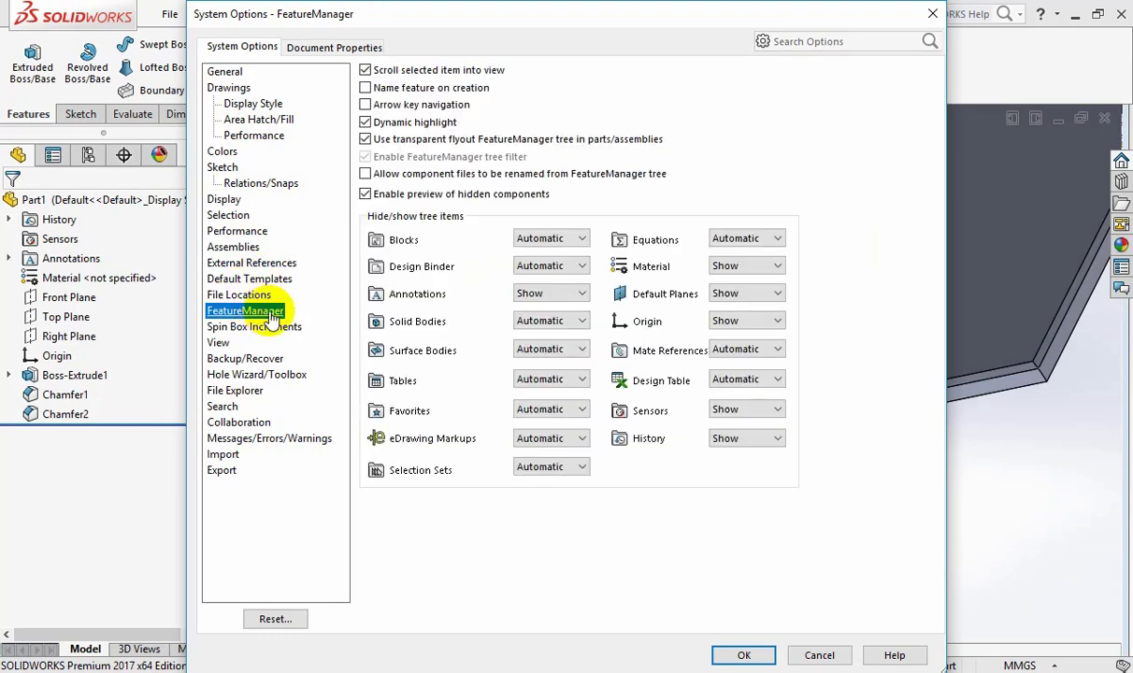
click(275, 331)
click(226, 343)
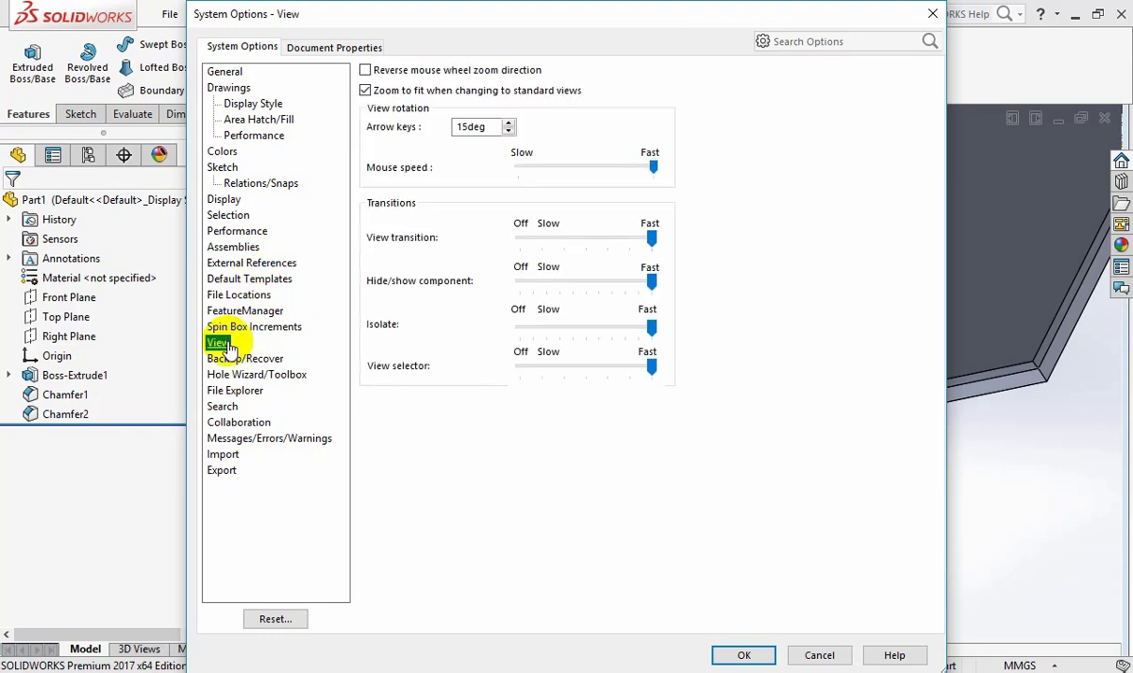
Leave auto-recover saving off in Backup/Recover, then review Hole Wizard/Toolbox, File Explorer, Search and Collaboration
click(245, 361)
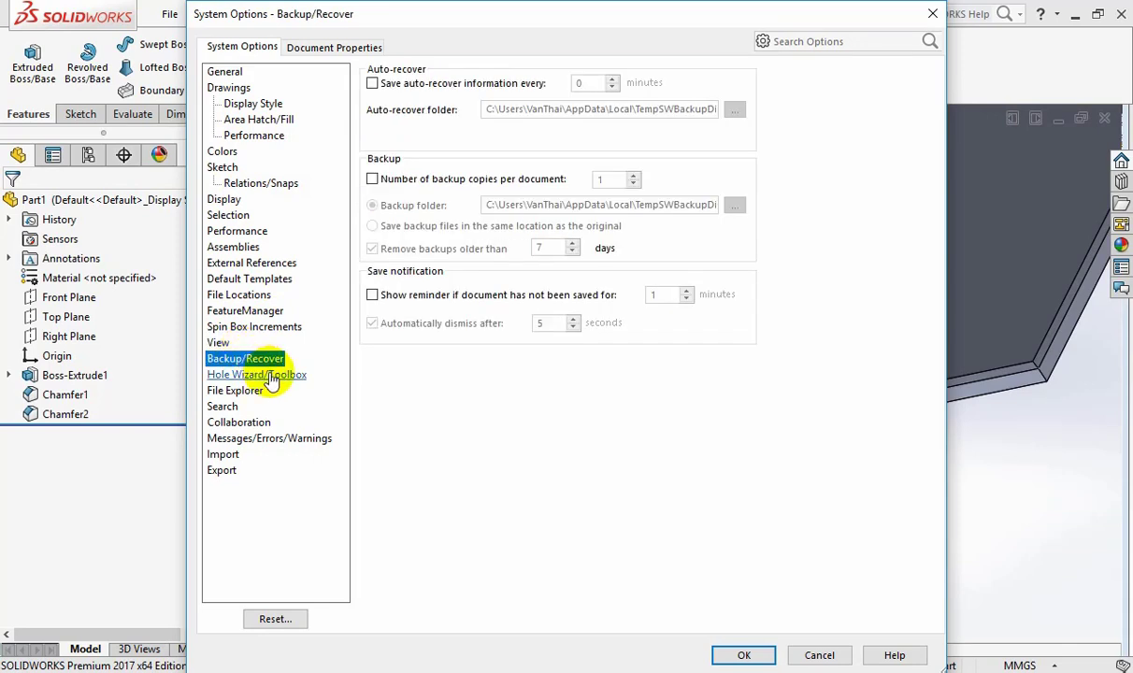
click(382, 86)
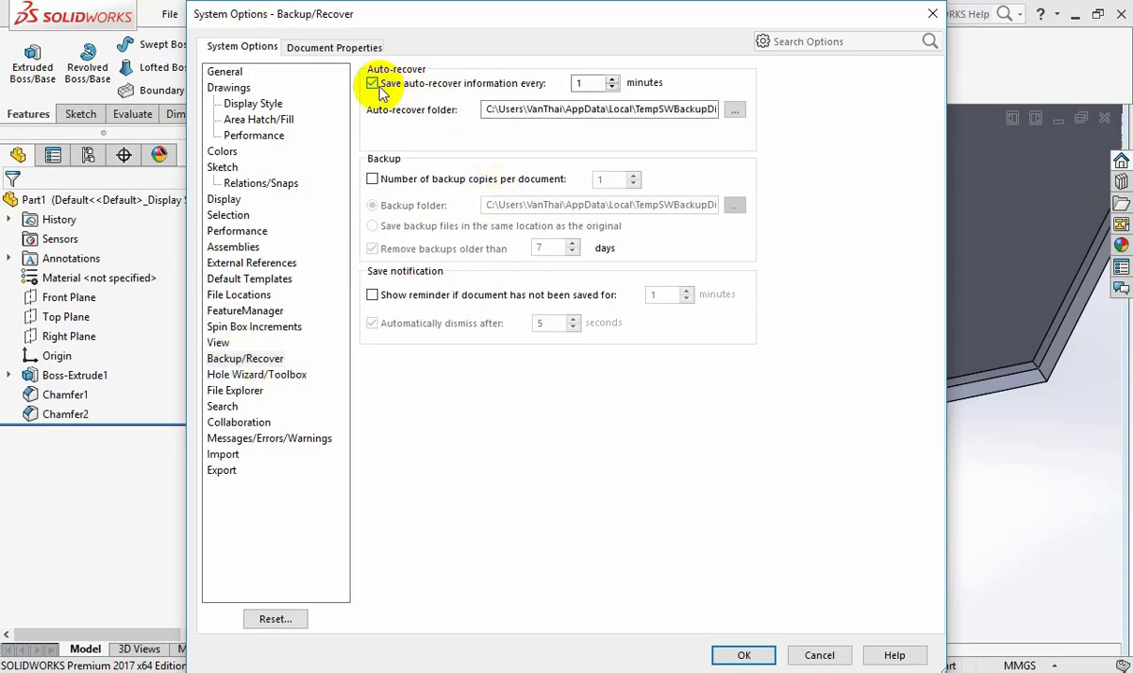
click(386, 86)
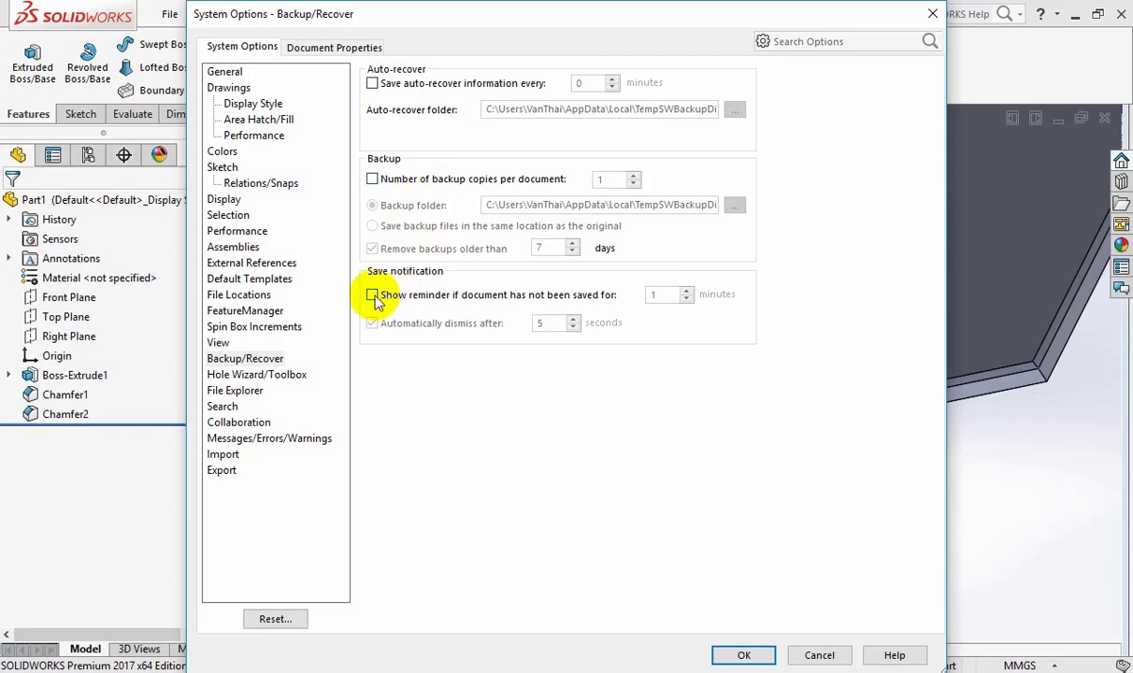
click(250, 376)
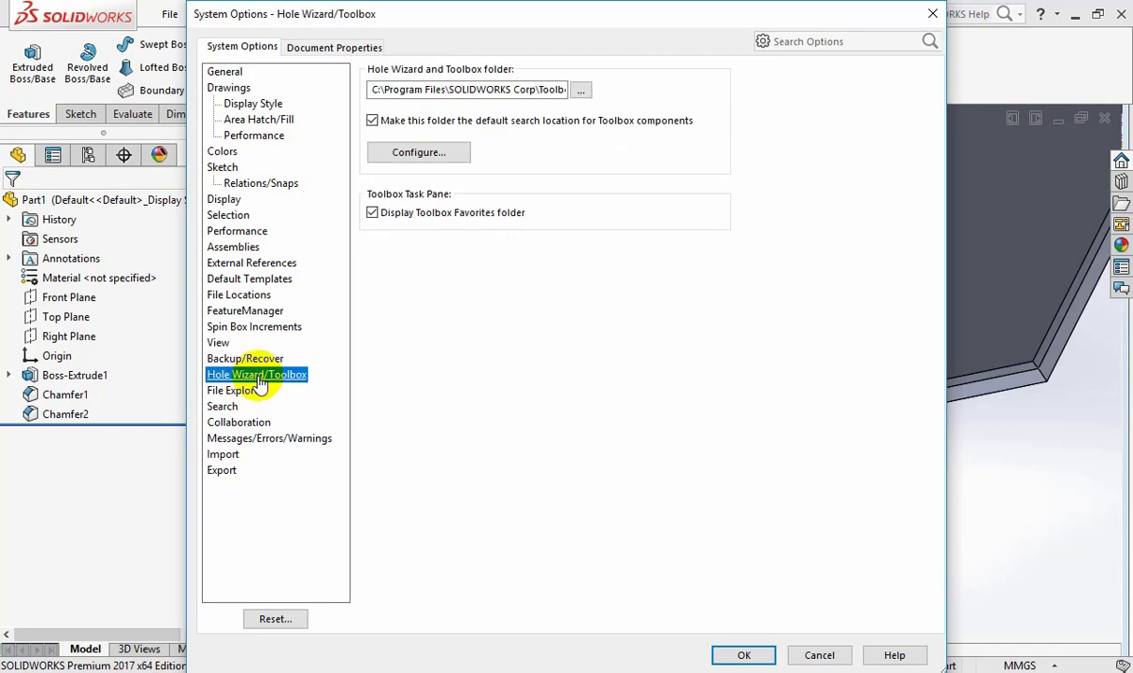
click(236, 392)
click(224, 408)
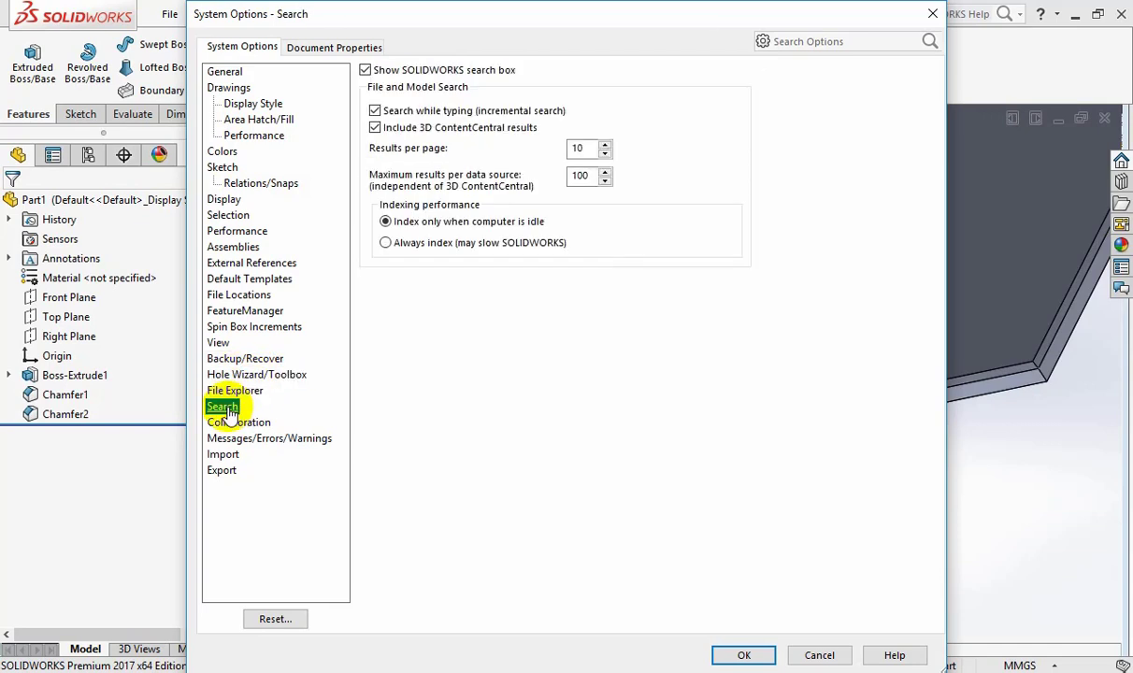
click(246, 426)
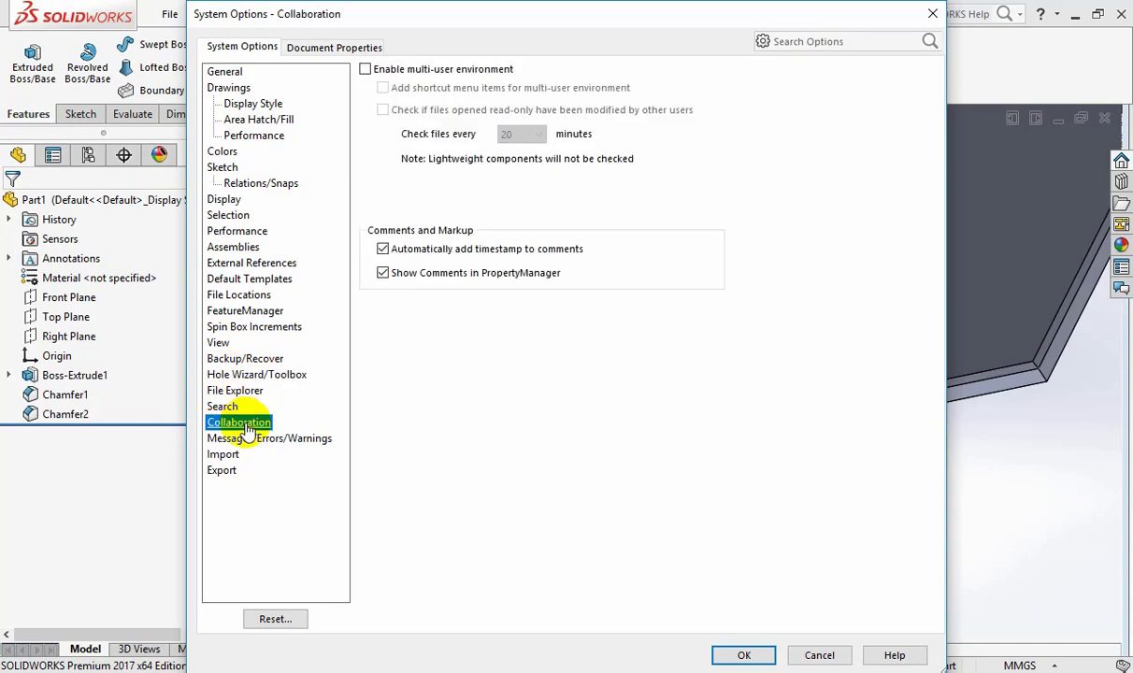